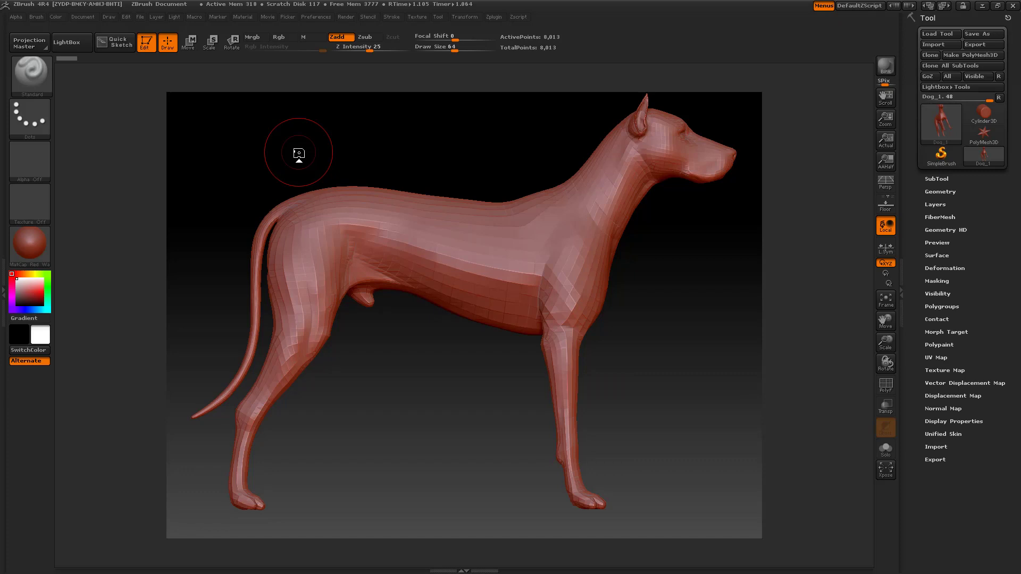
Orbit, frame and pan the dog sculpt into a whole side profile at actual size.
left_click_drag(409, 361, 477, 281)
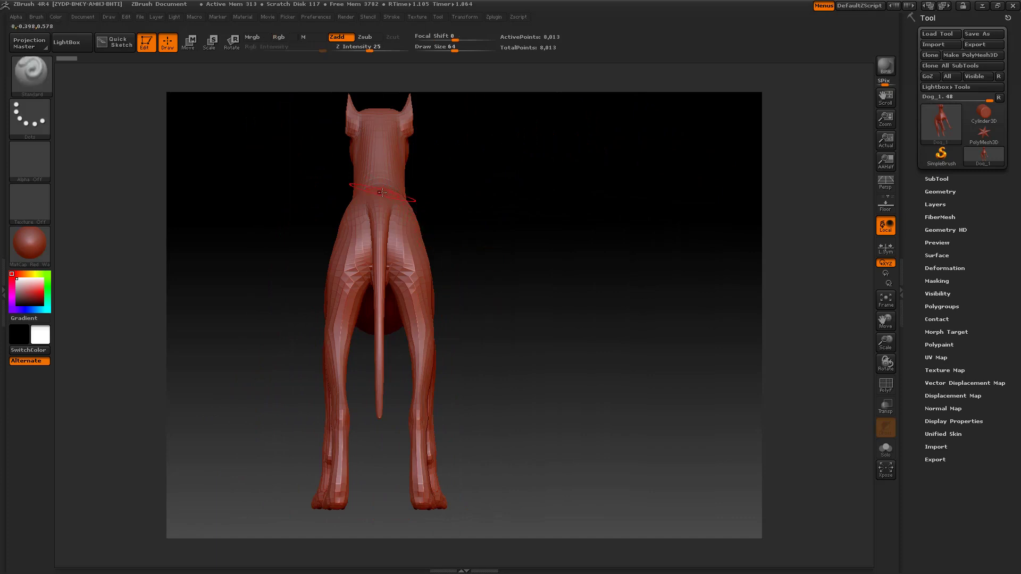
left_click_drag(457, 223, 377, 335)
mouse_move(419, 364)
left_mouse_down()
mouse_move(522, 358)
mouse_move(460, 362)
mouse_move(458, 413)
left_mouse_up()
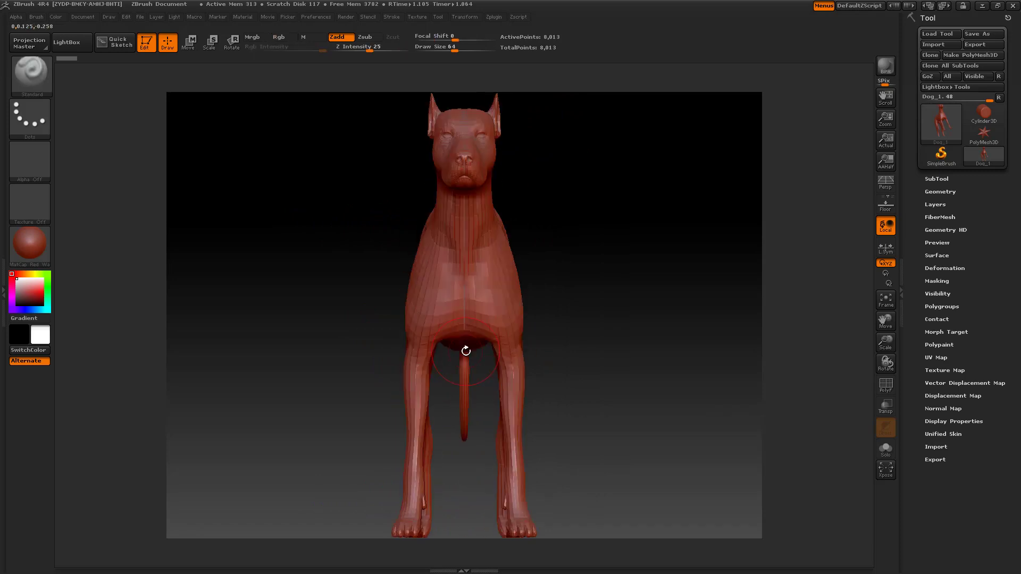
left_click_drag(466, 351, 393, 356)
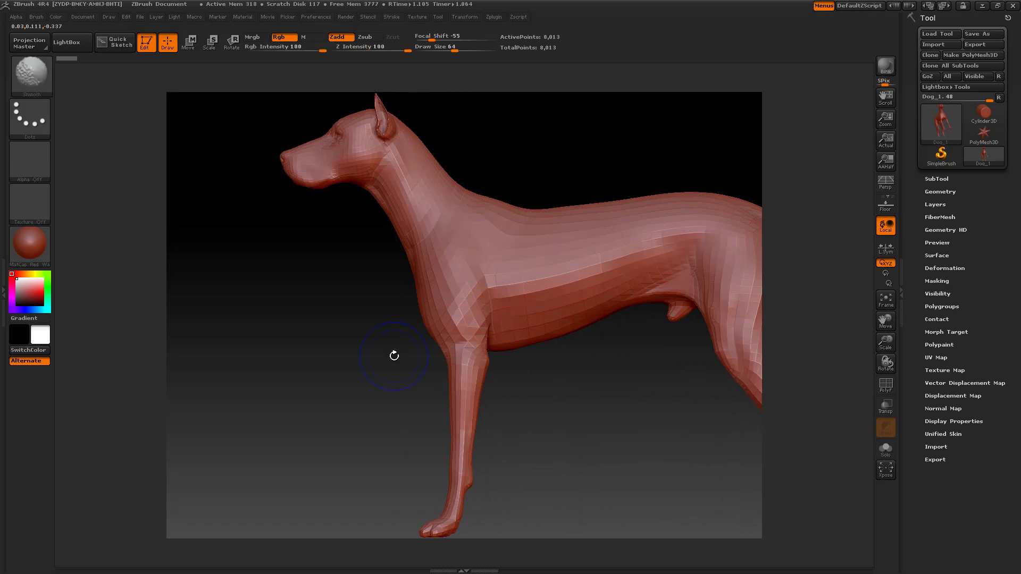
key("f")
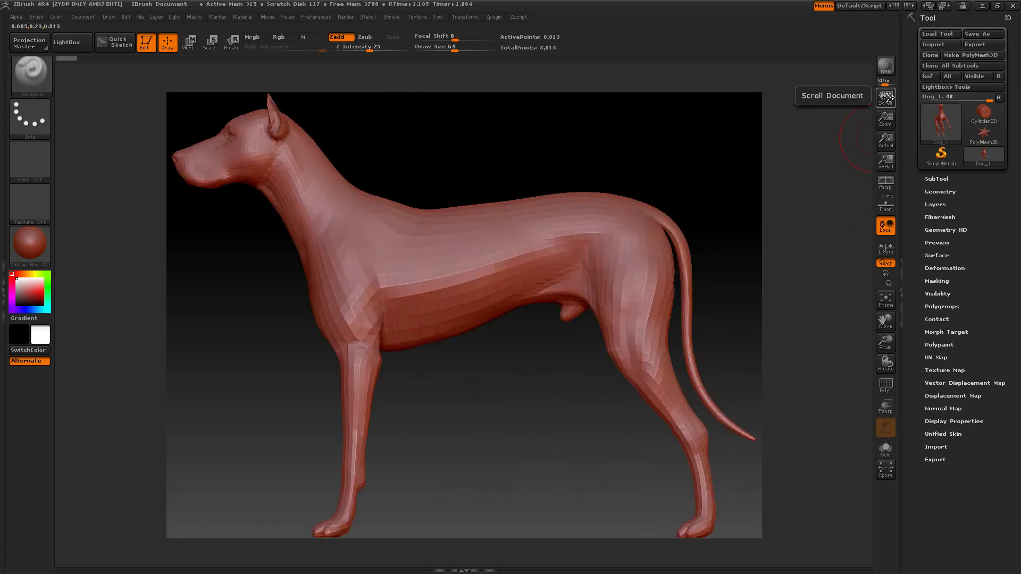
mouse_move(886, 98)
left_mouse_down()
mouse_move(878, 232)
mouse_move(892, 100)
left_mouse_up()
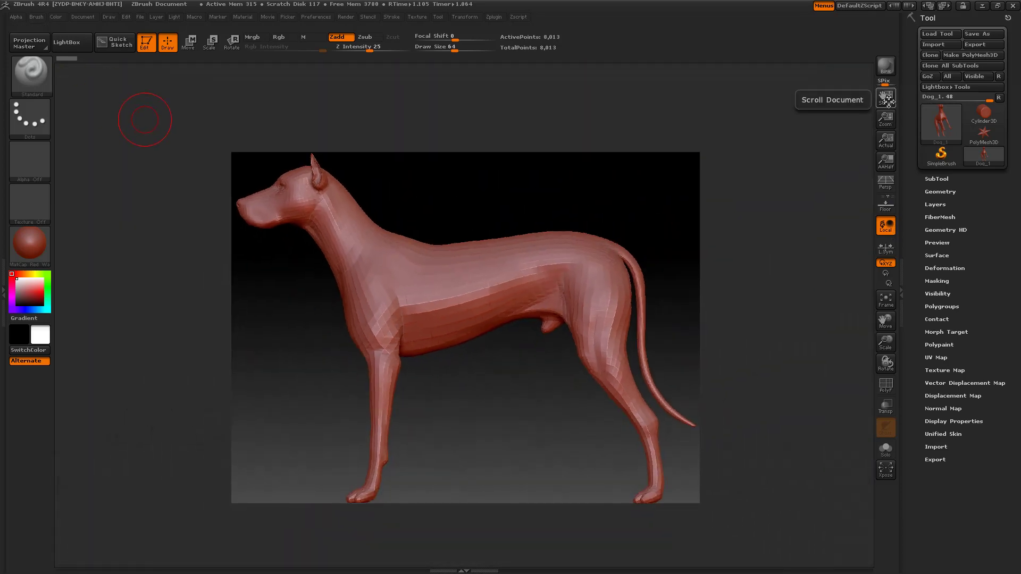
mouse_move(887, 97)
left_mouse_down()
mouse_move(823, 117)
mouse_move(862, 100)
left_mouse_up()
left_click(892, 140)
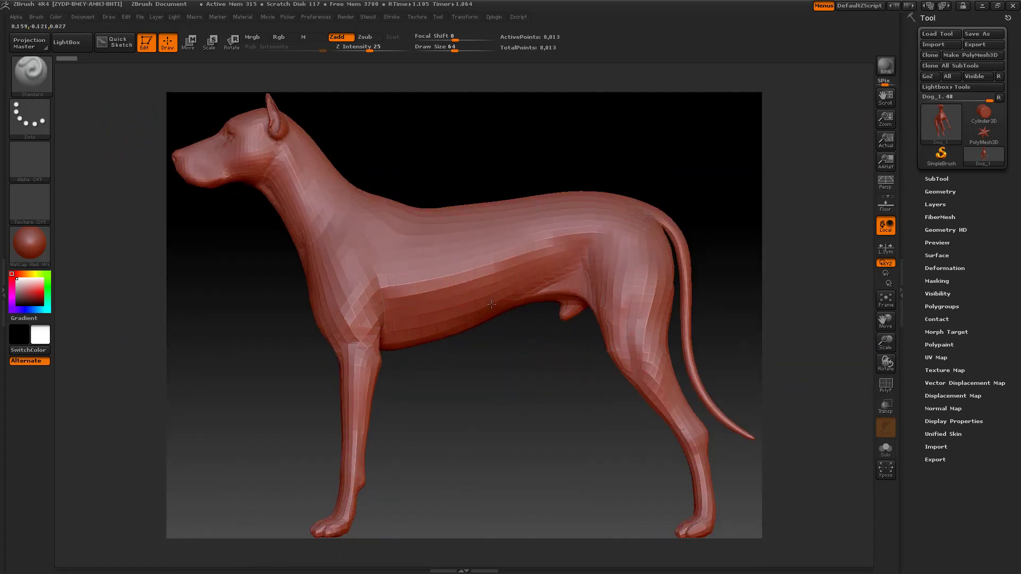
mouse_move(702, 357)
left_mouse_down()
mouse_move(518, 352)
mouse_move(515, 423)
left_mouse_up()
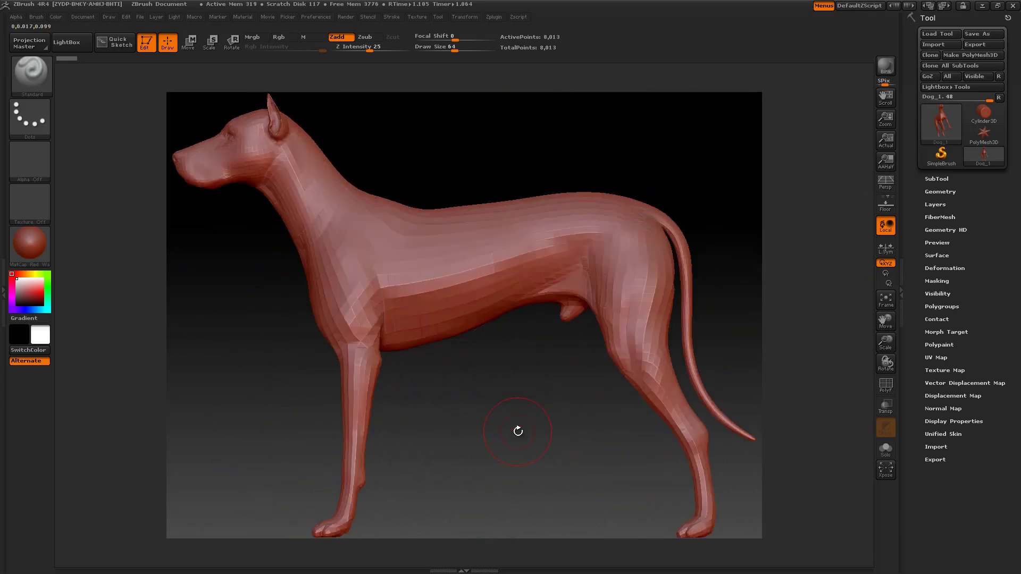
Toggle the Quick Info previews in Preferences.
left_click(320, 17)
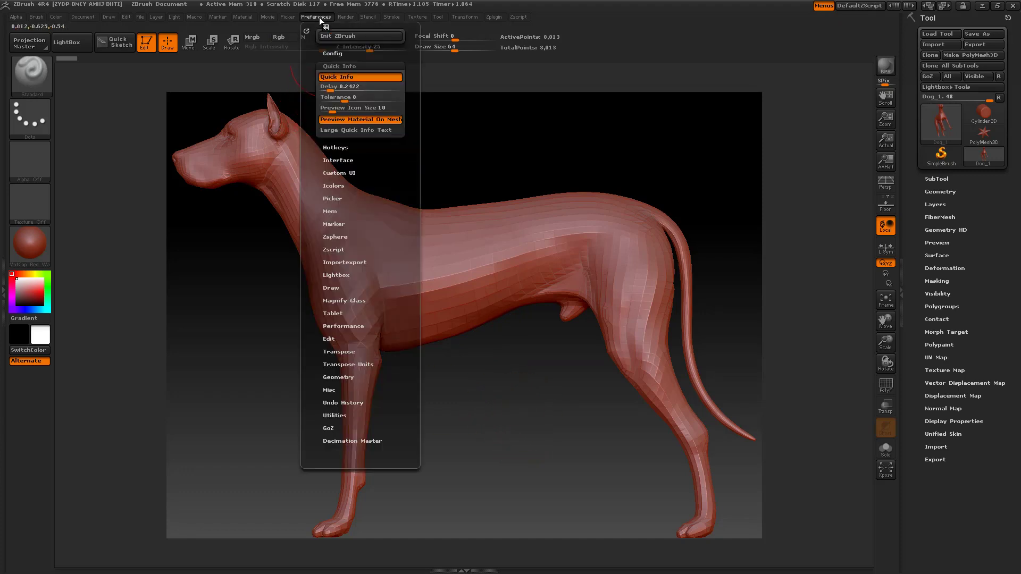
left_click(355, 66)
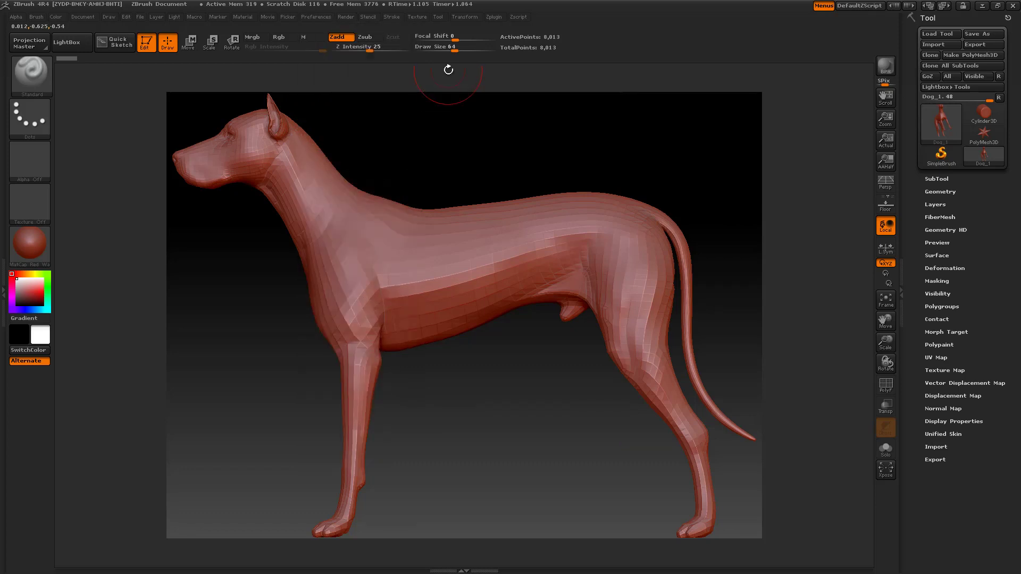
key("ctrl")
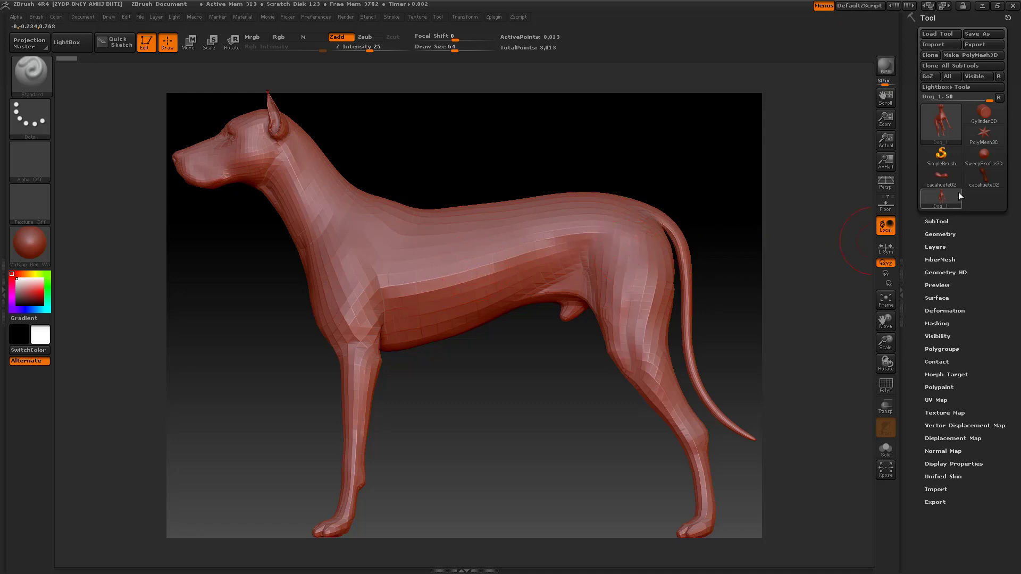
Make cacahuete02 the active tool and frame the peanut in view.
left_click(983, 177)
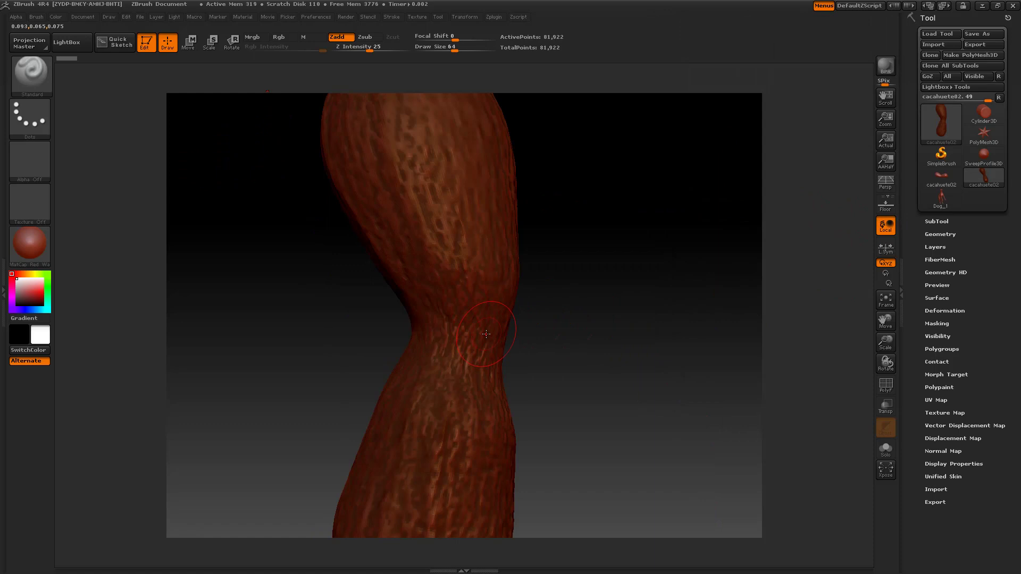
key("f")
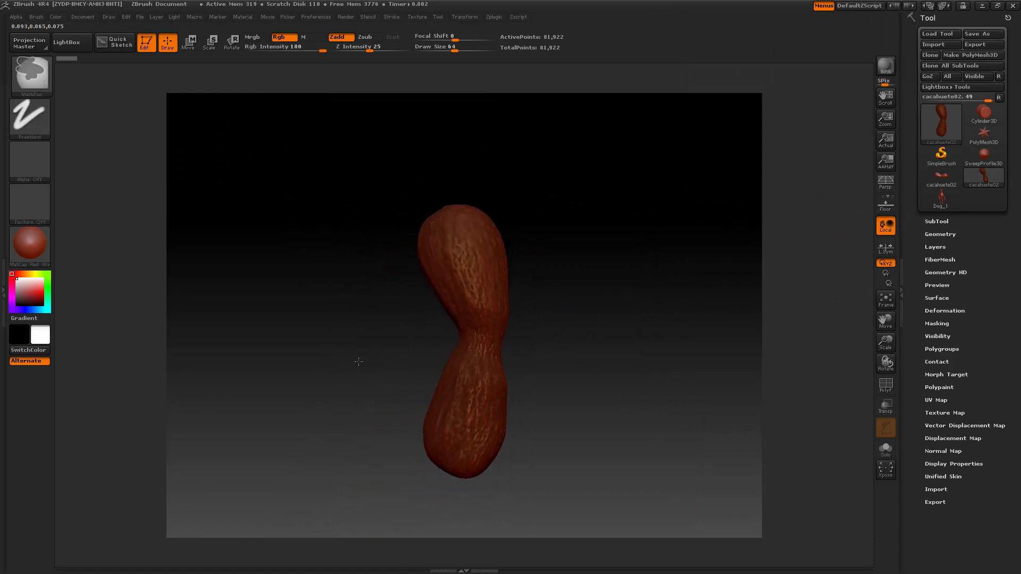
left_click_drag(358, 362, 224, 373, "shift")
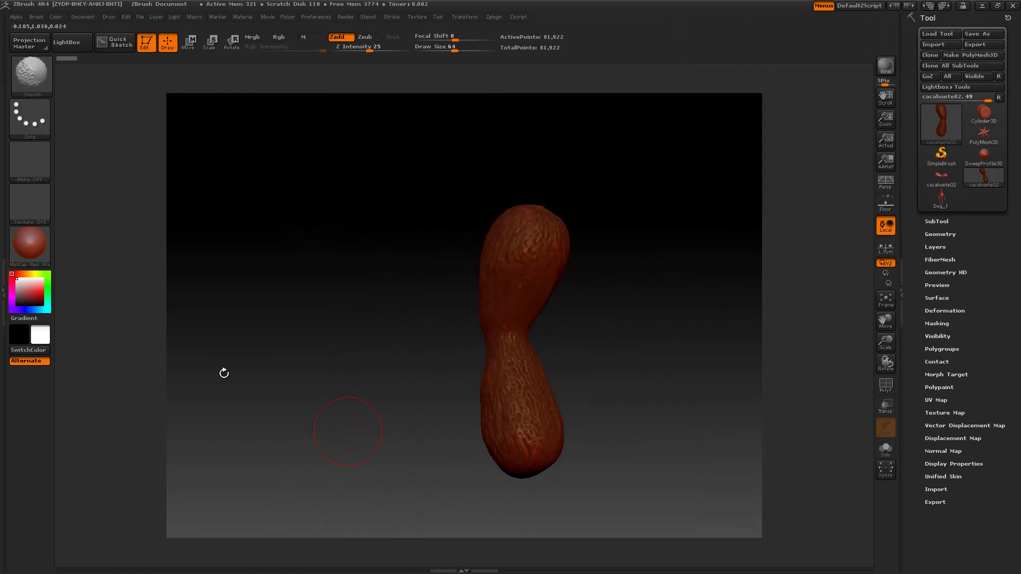
Apply the FastShader material to the peanut and rotate it nearly horizontal.
left_click(43, 253)
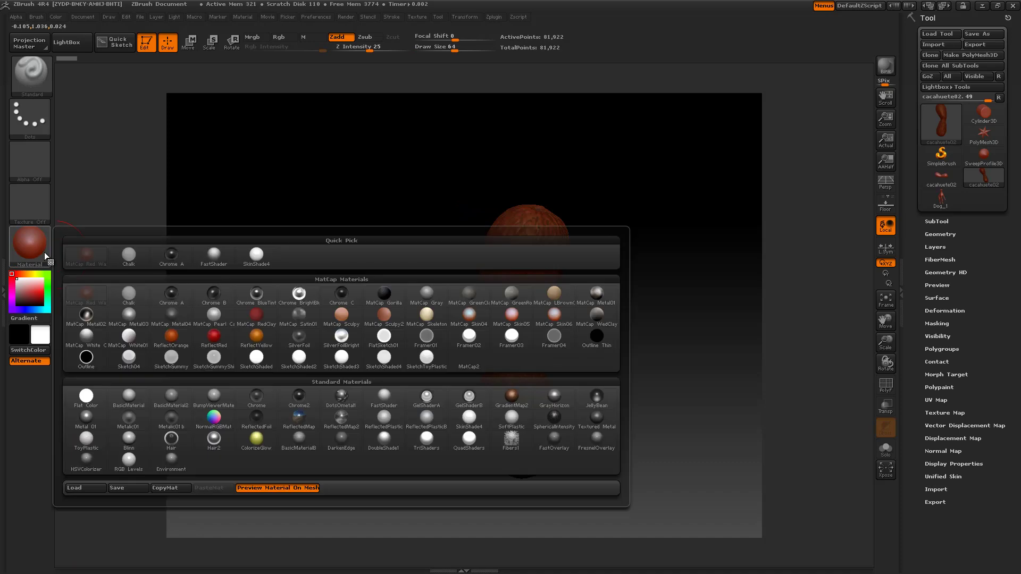
left_click(368, 398)
mouse_move(386, 395)
left_mouse_down()
mouse_move(433, 421)
mouse_move(486, 410)
mouse_move(308, 342)
mouse_move(312, 290)
mouse_move(379, 314)
mouse_move(478, 280)
left_mouse_up()
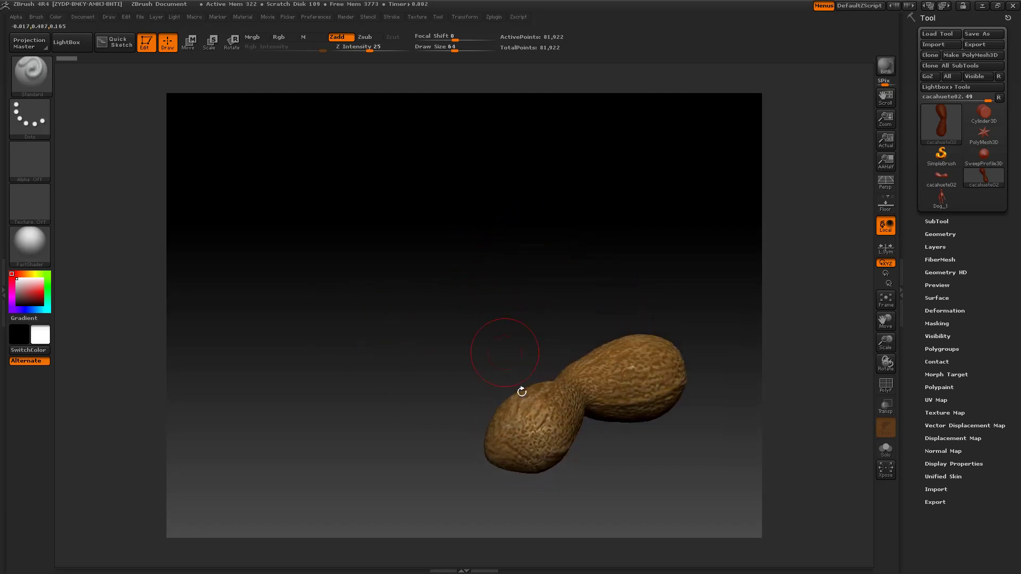
mouse_move(522, 392)
left_mouse_down()
mouse_move(382, 383)
mouse_move(406, 390)
mouse_move(426, 370)
mouse_move(448, 467)
left_mouse_up()
mouse_move(474, 413)
left_mouse_down()
mouse_move(491, 430)
mouse_move(566, 304)
left_mouse_up()
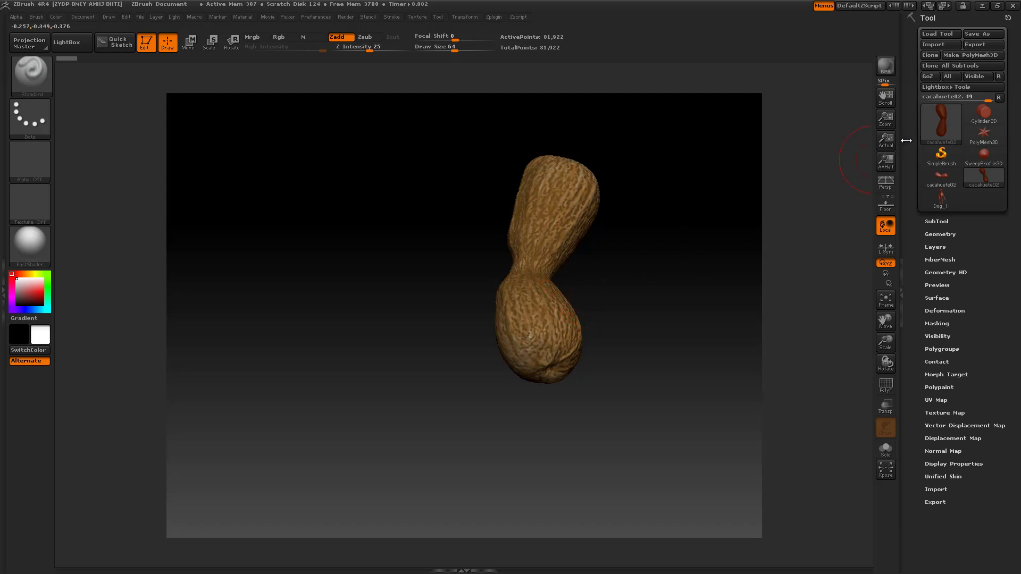
Switch the active tool to a ZSphere and rotate it in view.
left_click(944, 129)
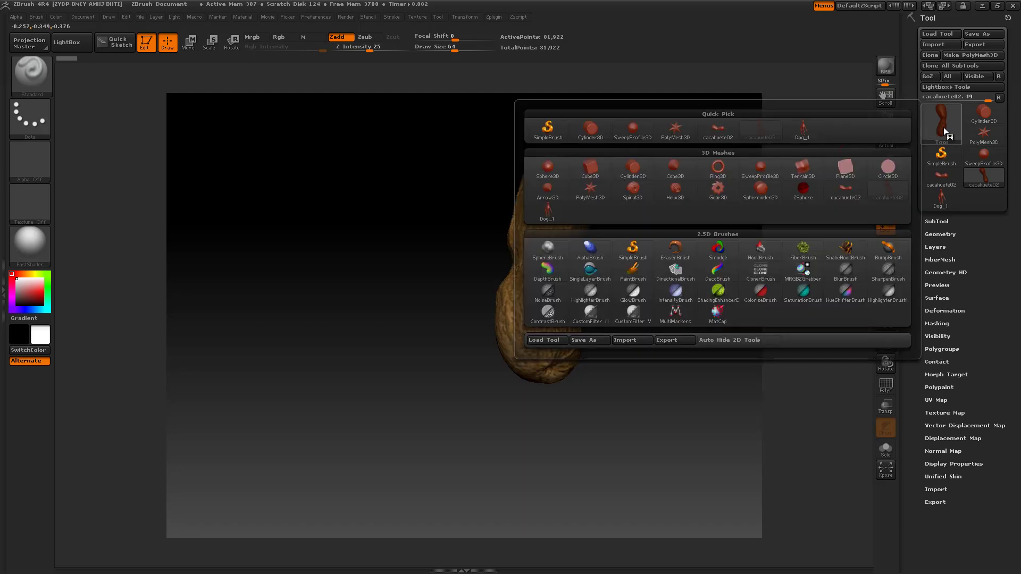
left_click(803, 190)
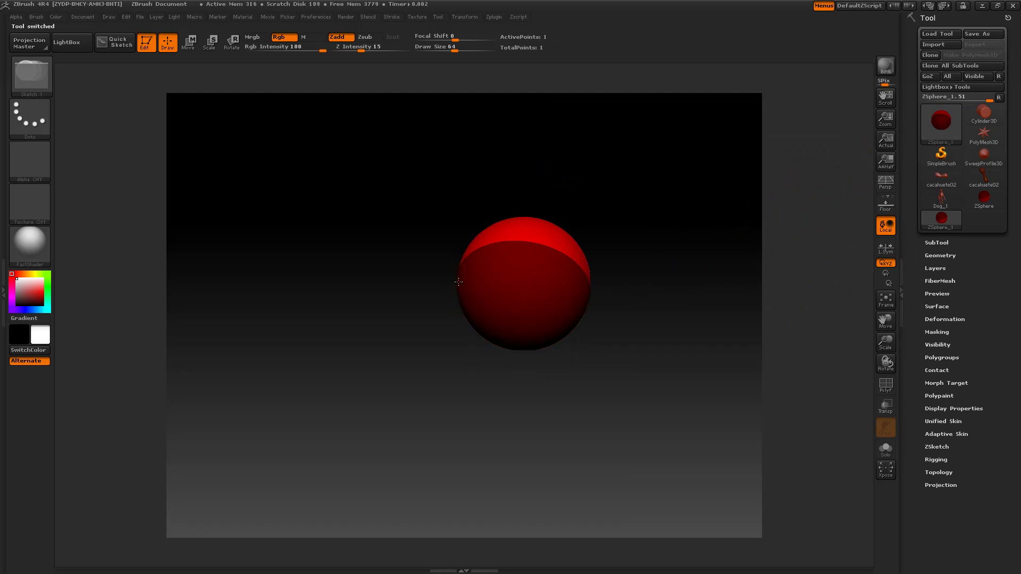
mouse_move(459, 282)
left_mouse_down()
mouse_move(553, 338)
mouse_move(670, 322)
left_mouse_up()
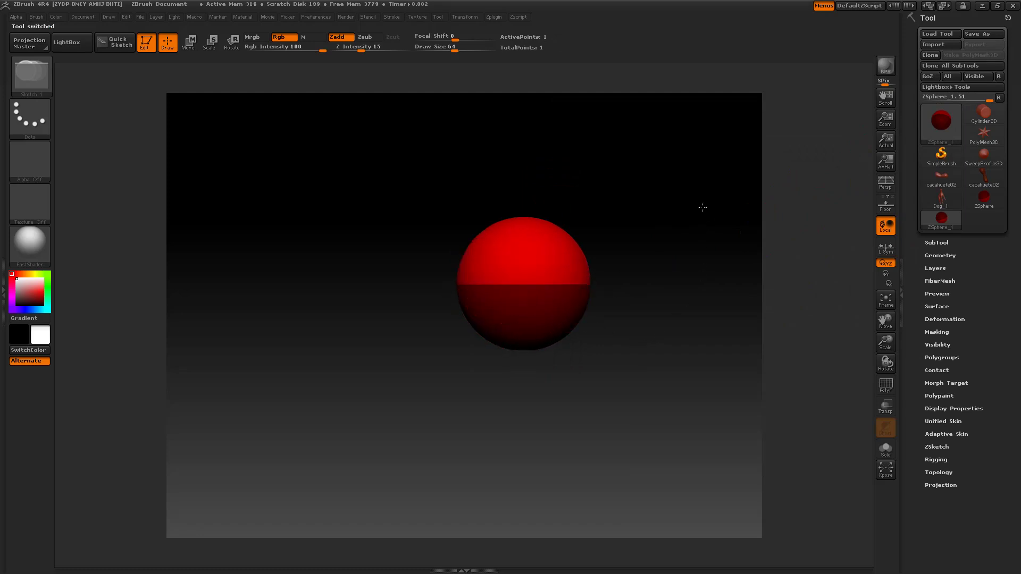
left_click_drag(251, 213, 331, 412)
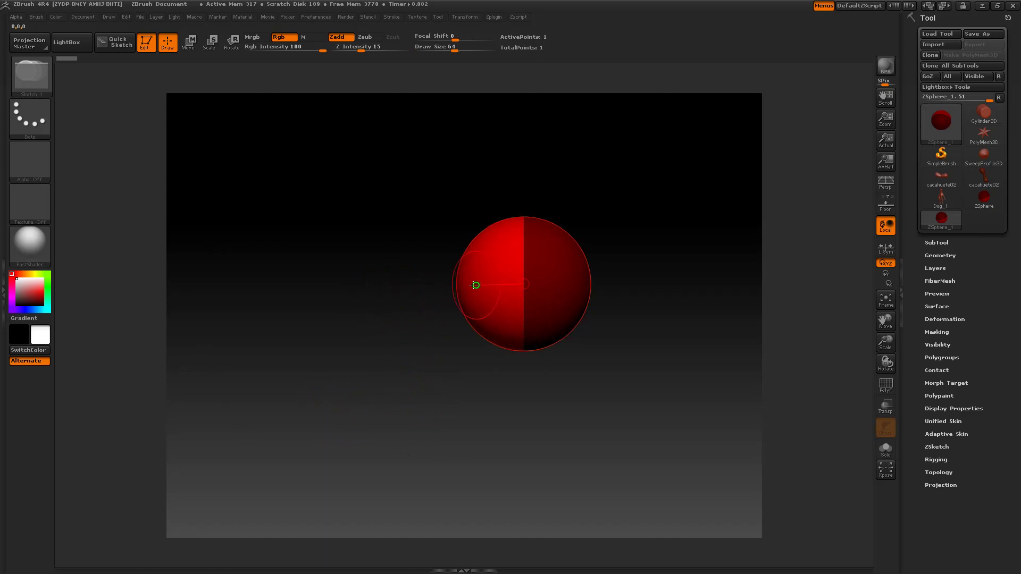
Turn on Activate Symmetry in Transform and set the mirror axis to X.
left_click(463, 17)
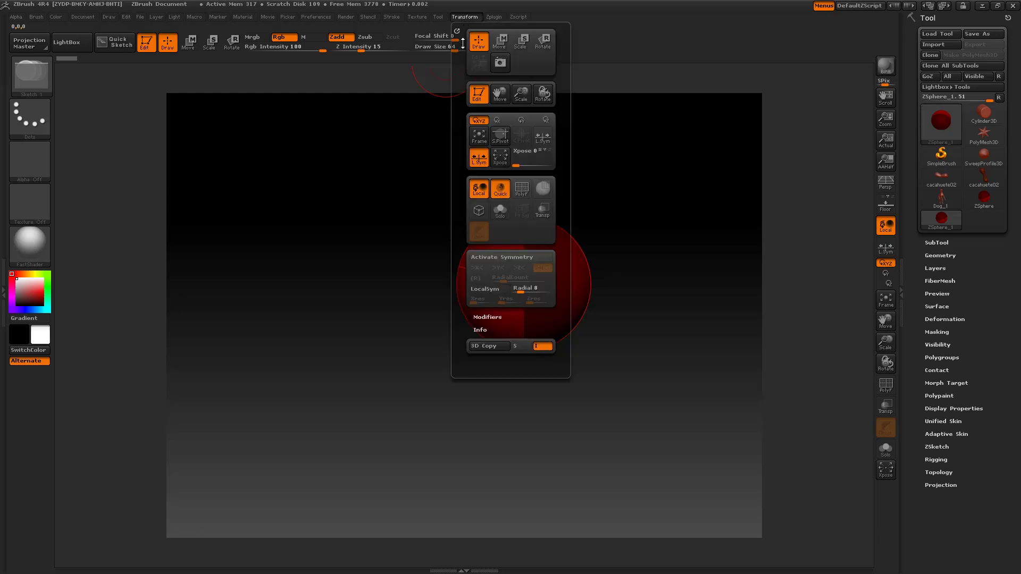
left_click(510, 261)
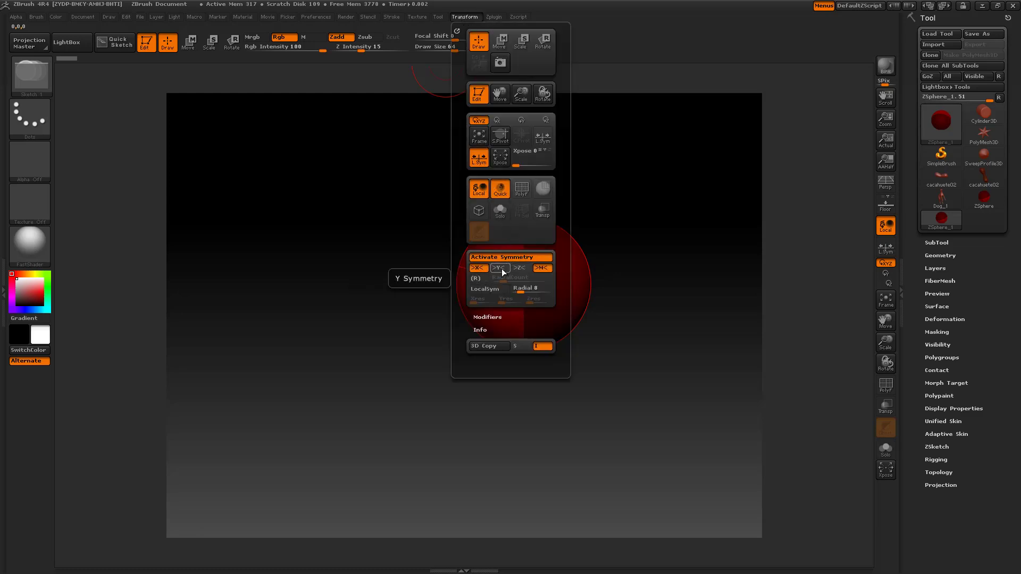
left_click(499, 268)
left_click(479, 268)
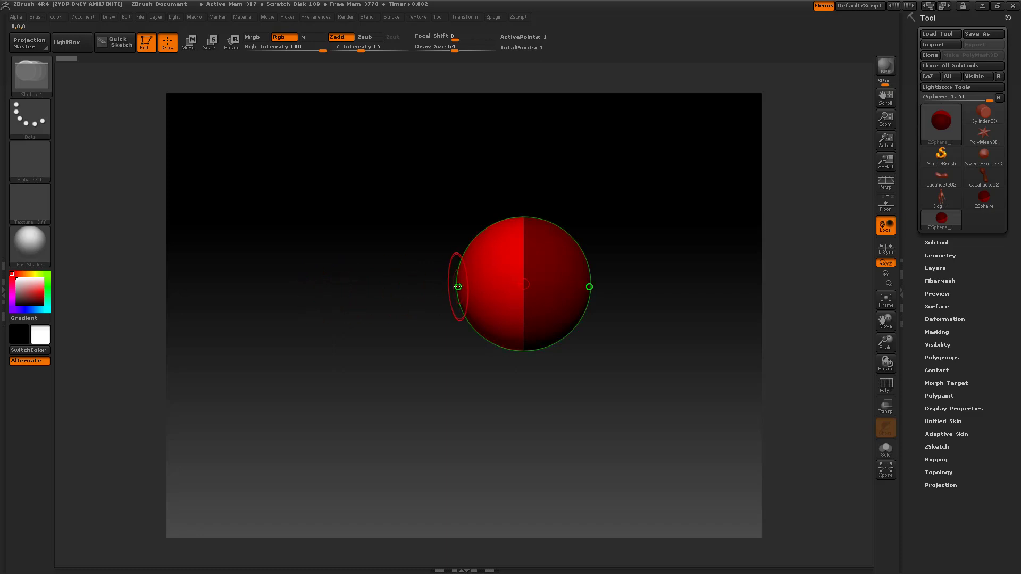
Add mirrored child ZSpheres and apply the MatCap Red Wax material.
left_click_drag(458, 287, 427, 288)
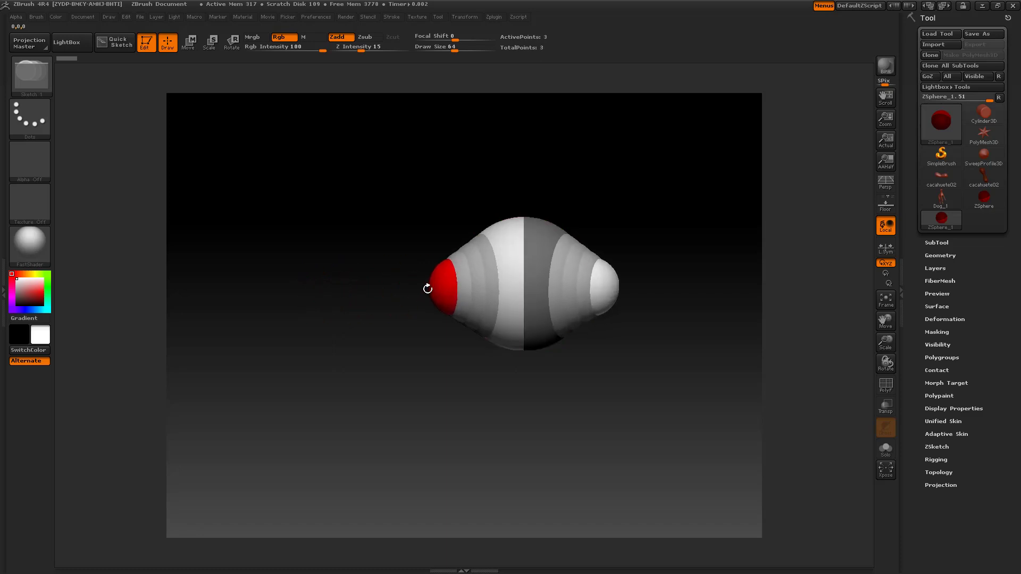
left_click(25, 247)
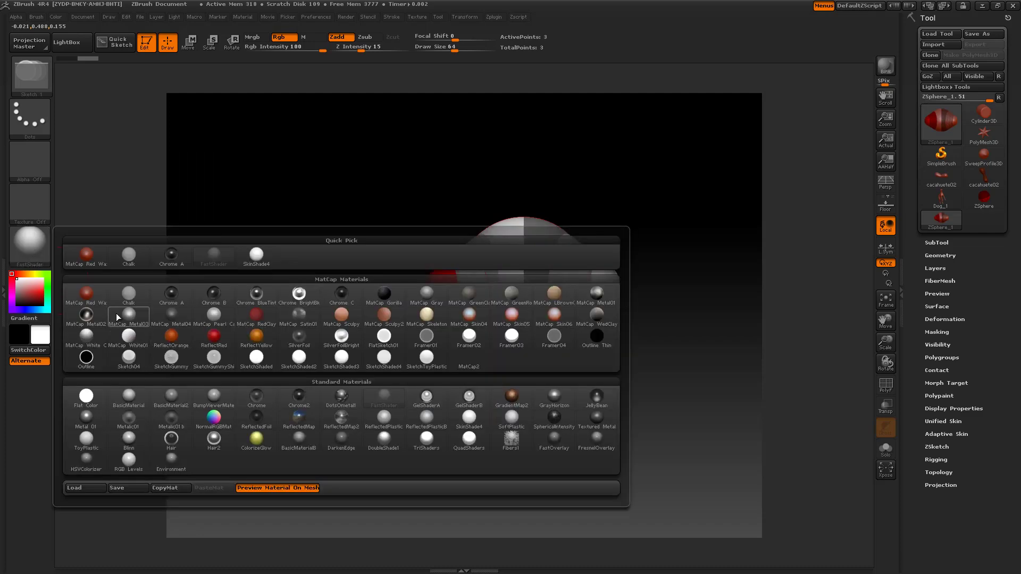
left_click(93, 303)
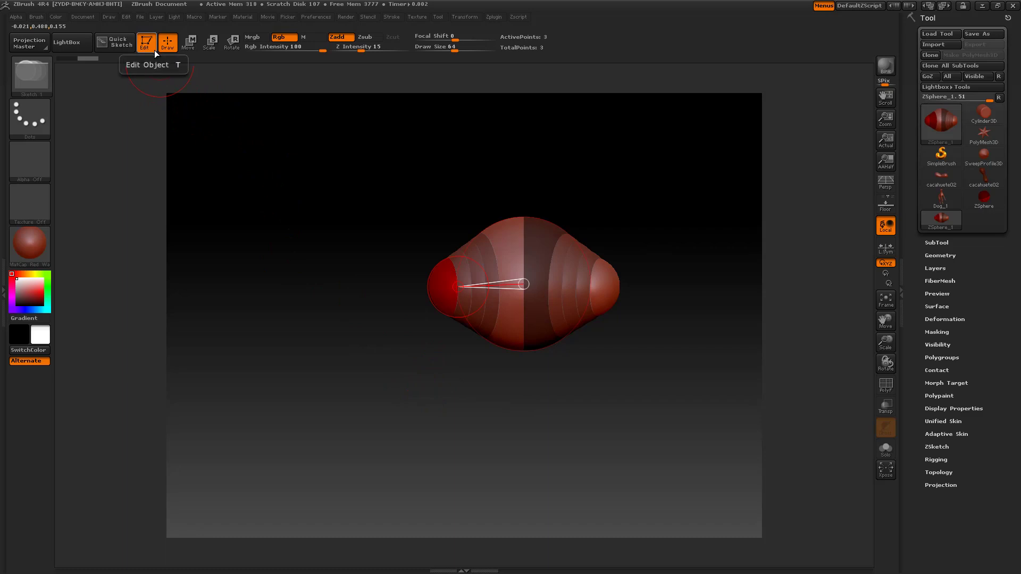
Pull the end spheres outward, enlarge them, and shrink the middle sphere to pinch it.
left_click(190, 50)
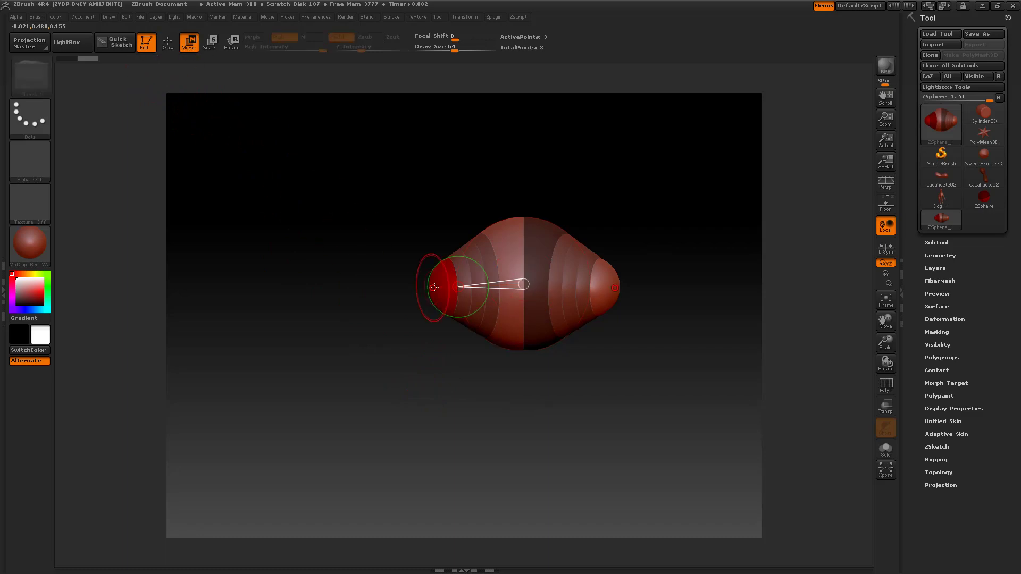
left_click_drag(433, 288, 373, 285)
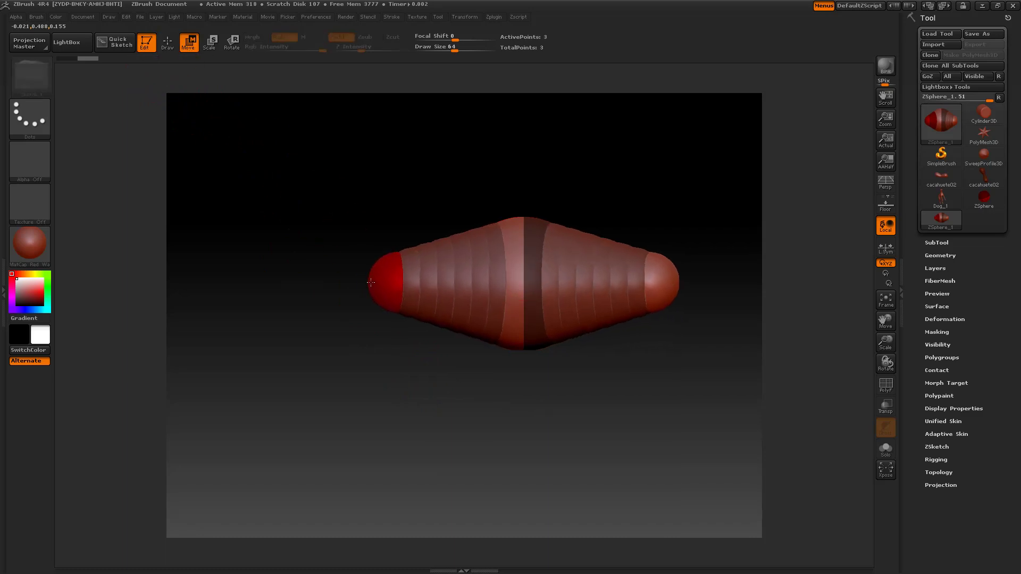
left_click(210, 41)
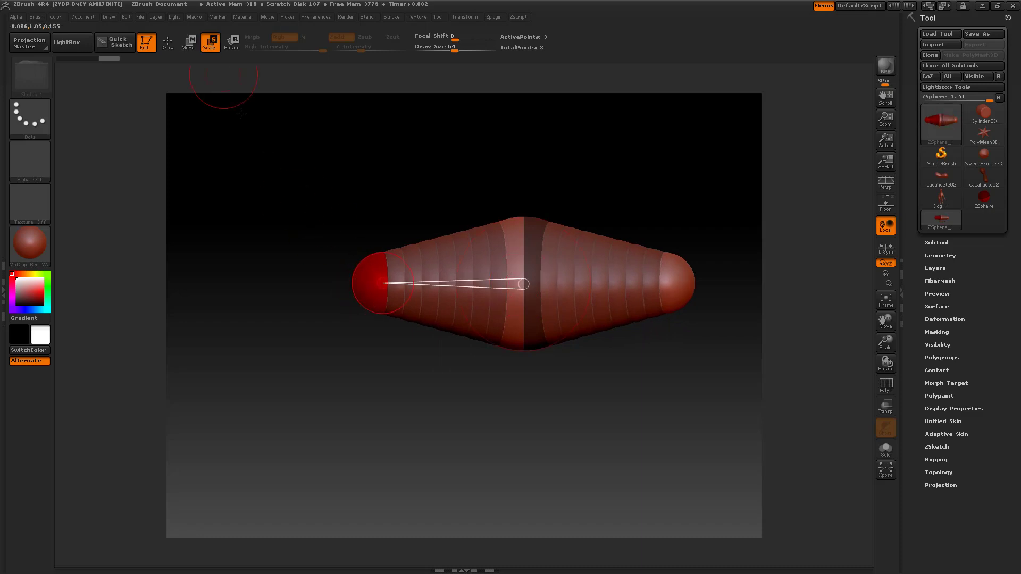
left_click_drag(377, 265, 510, 336)
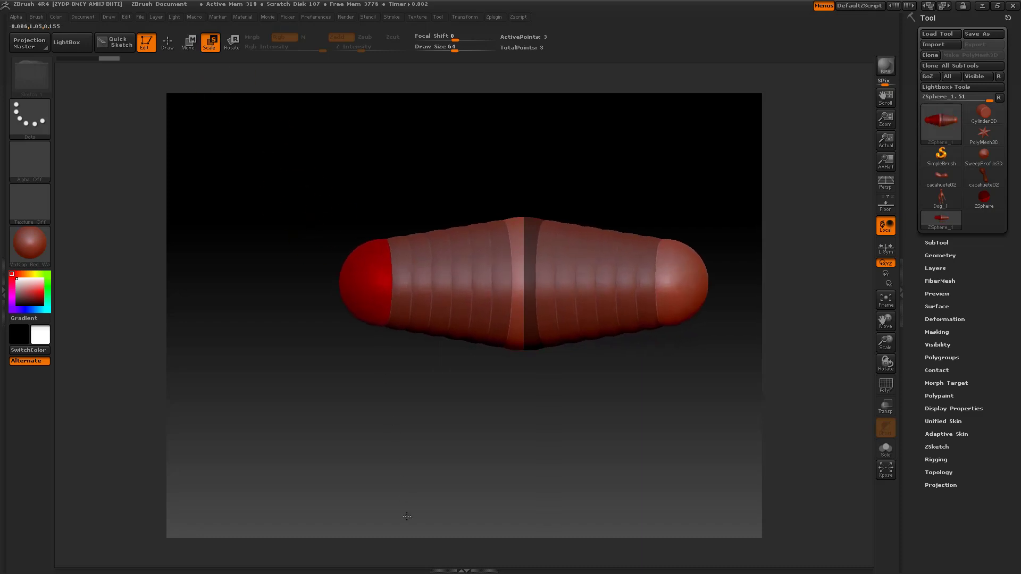
left_click_drag(523, 282, 524, 246)
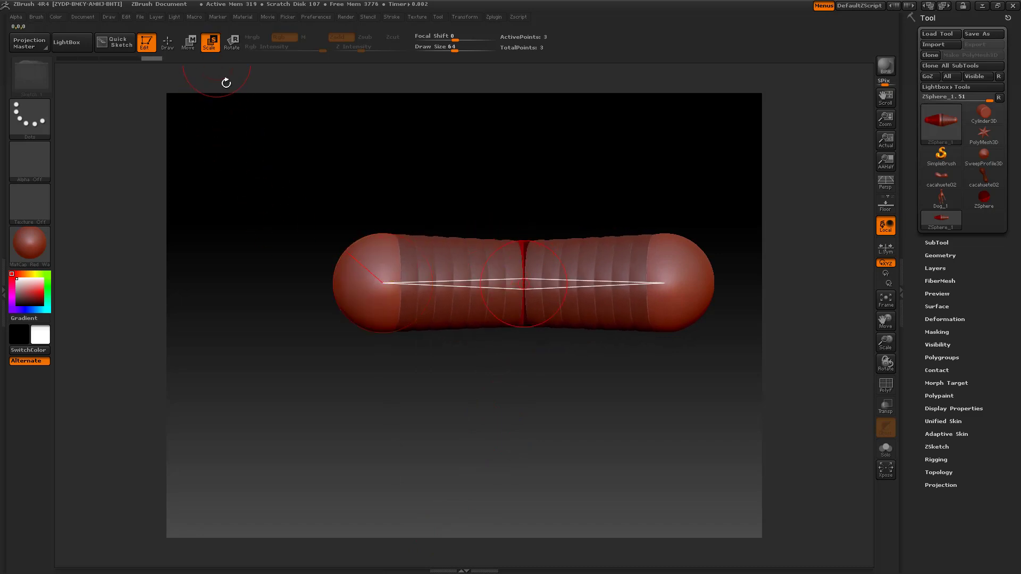
Bend the ZSphere chain by moving the left end sphere down.
left_click(380, 263)
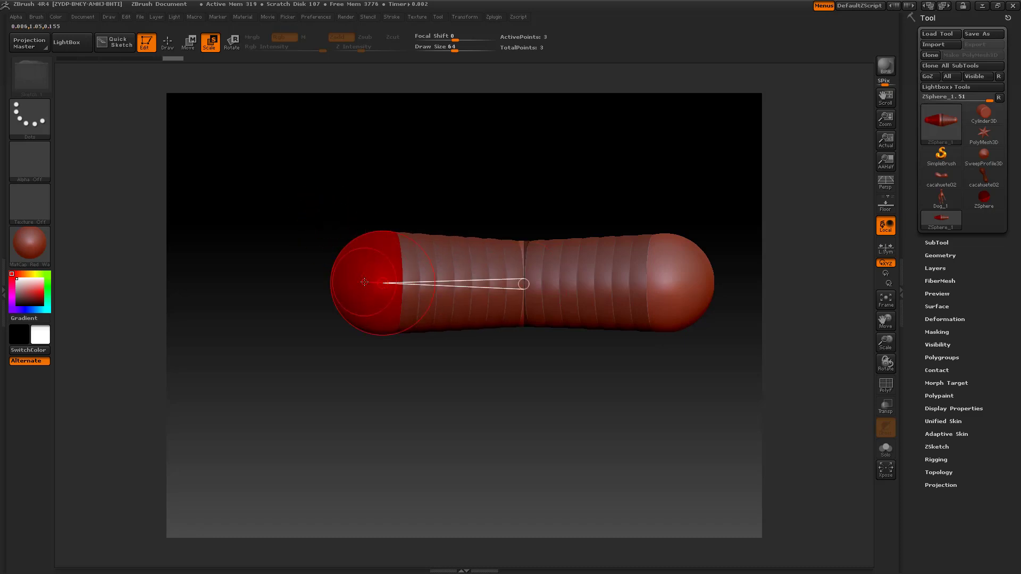
key("w")
left_click_drag(364, 282, 366, 307)
left_click_drag(520, 278, 483, 317)
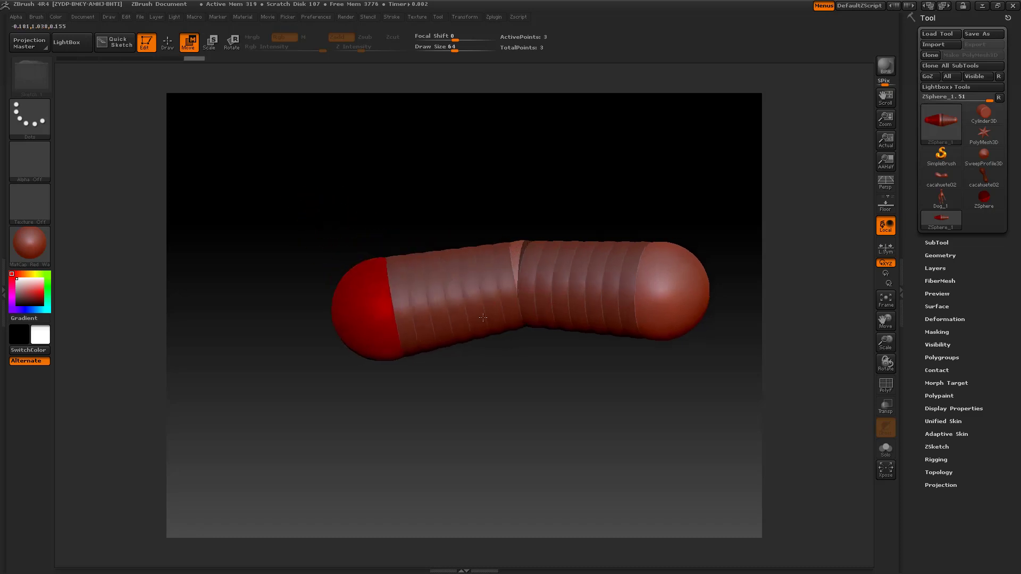
mouse_move(479, 404)
left_mouse_down()
mouse_move(532, 394)
mouse_move(555, 267)
mouse_move(589, 284)
left_mouse_up()
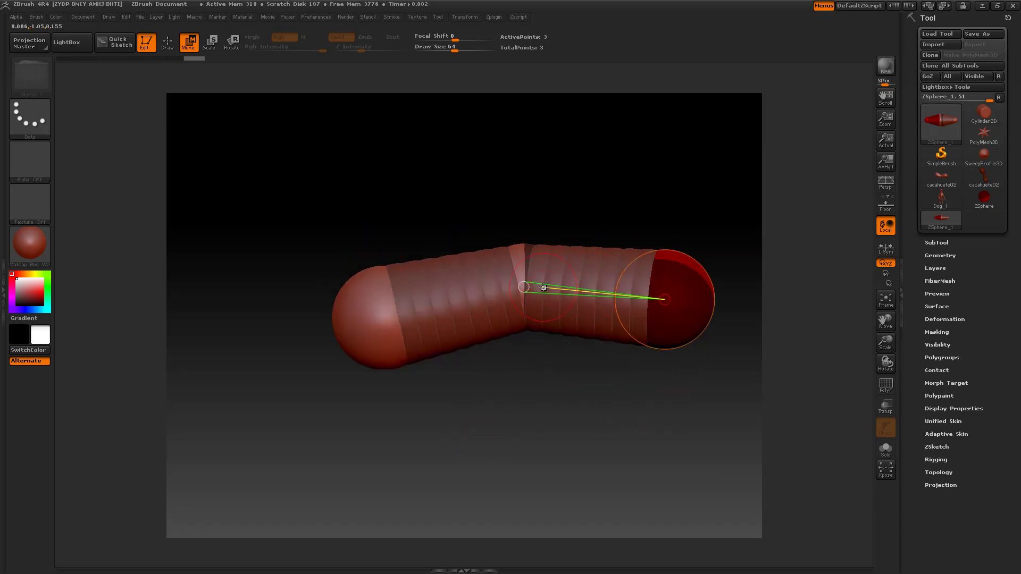
mouse_move(531, 425)
left_mouse_down()
mouse_move(436, 420)
mouse_move(425, 410)
left_mouse_up()
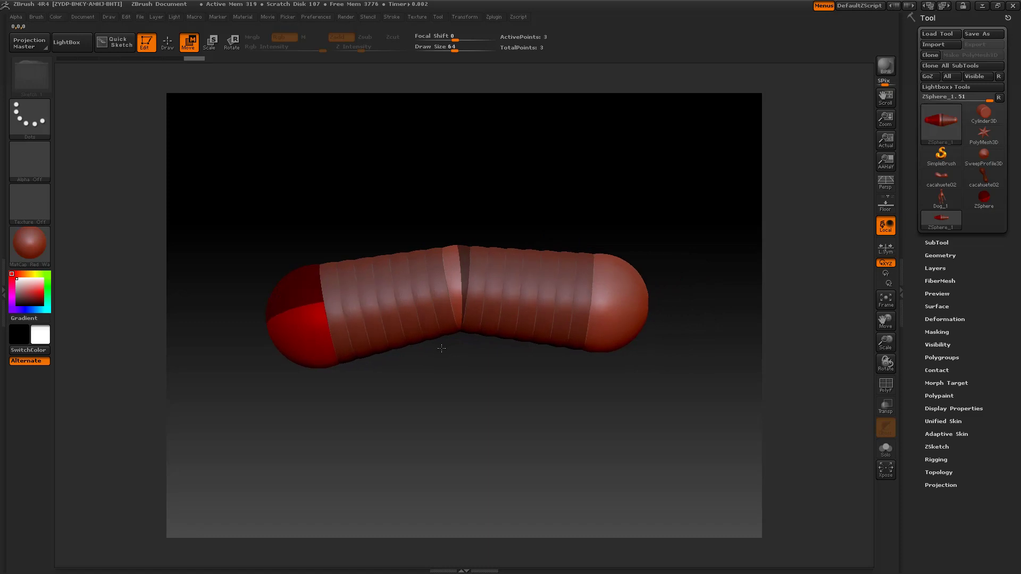
Preview the adaptive skin, then enlarge the left and right end ZSpheres.
left_click(953, 435)
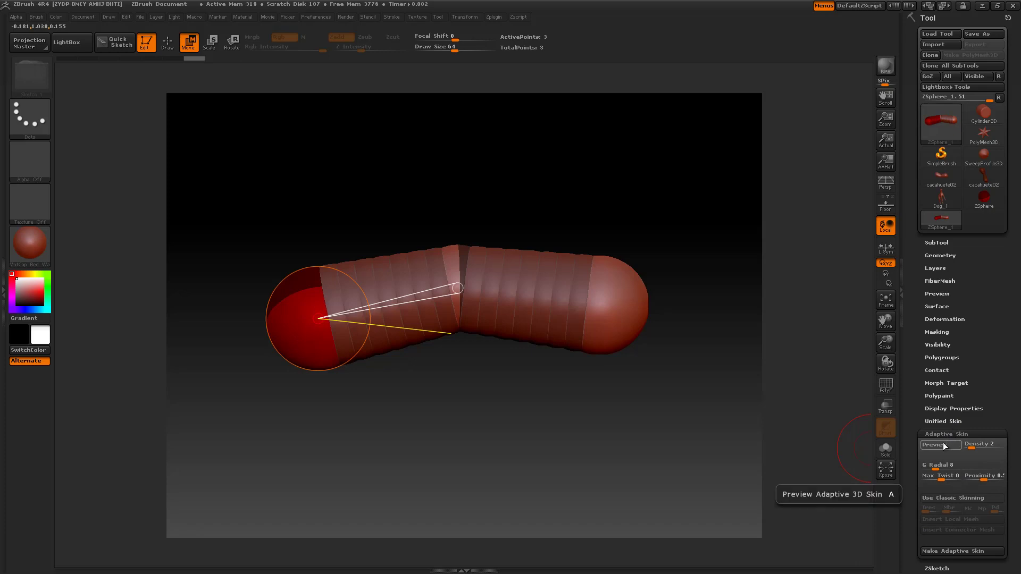
left_click(943, 443)
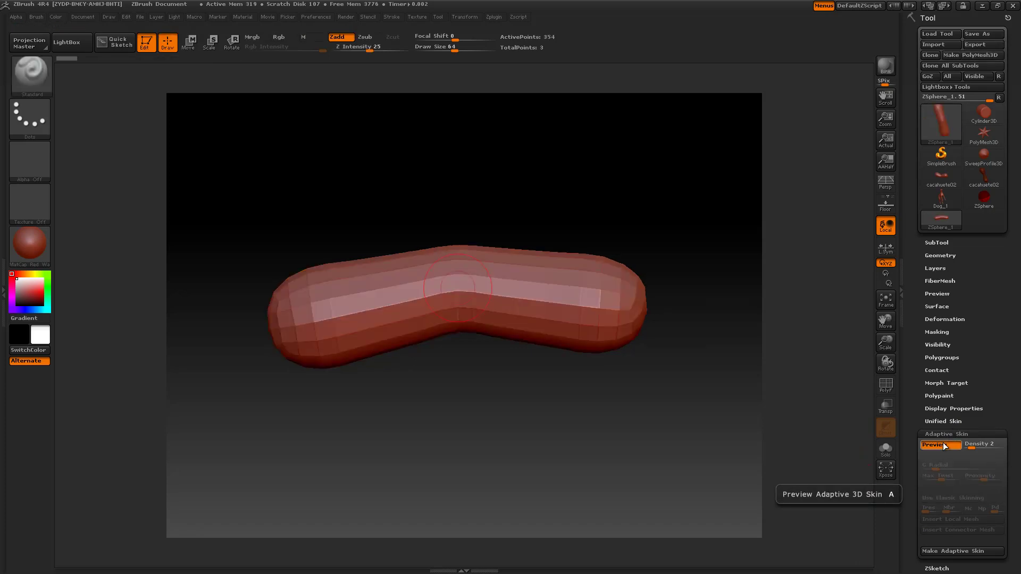
left_click(943, 443)
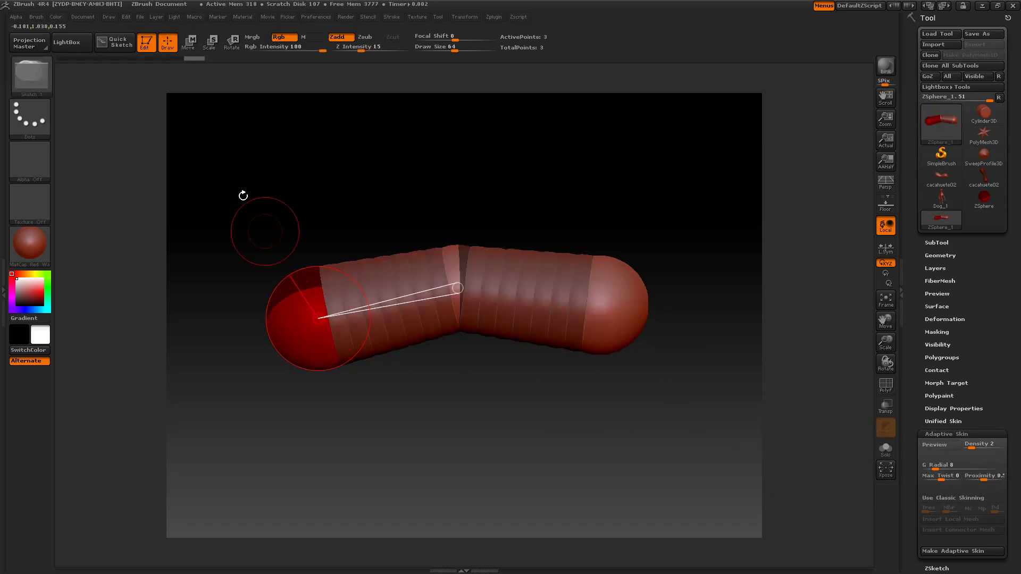
left_click(215, 47)
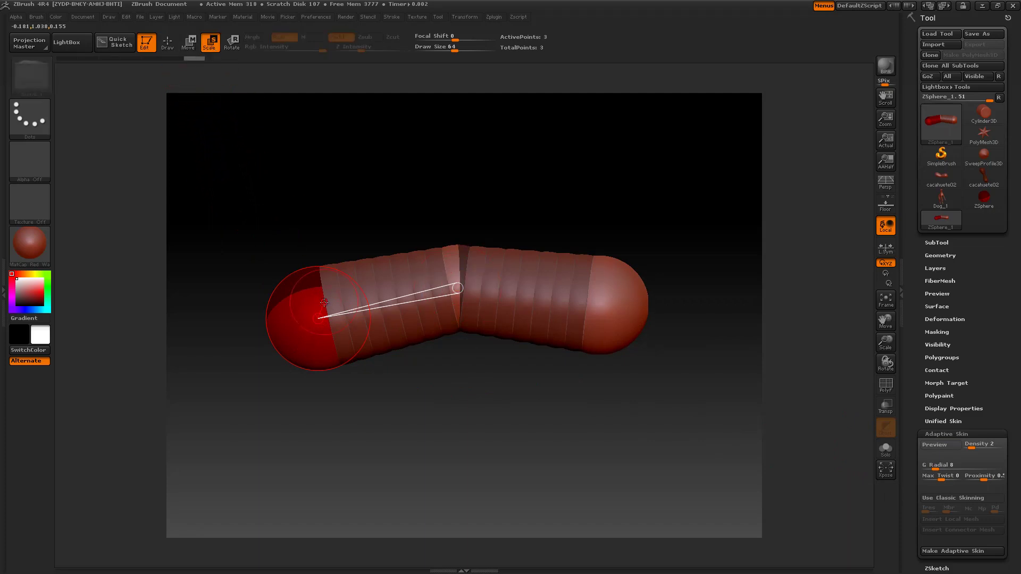
left_click_drag(317, 311, 326, 418)
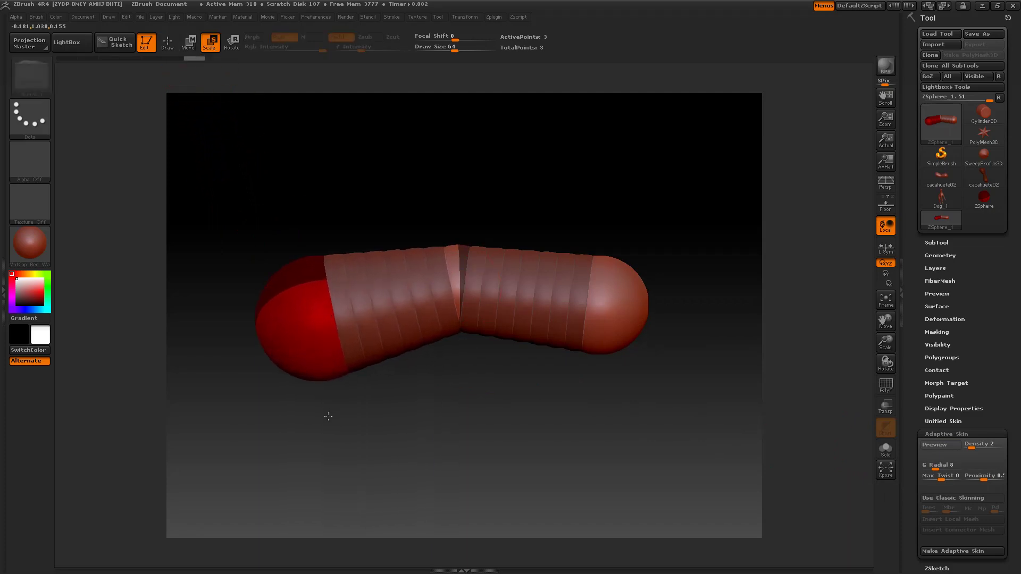
left_click(456, 283)
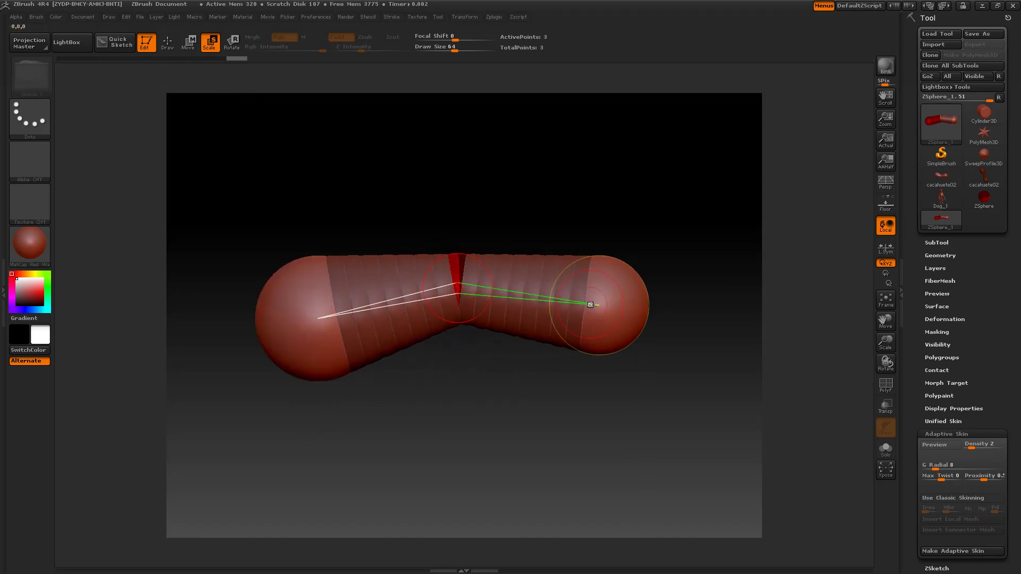
left_click(600, 347)
left_click_drag(600, 347, 767, 451)
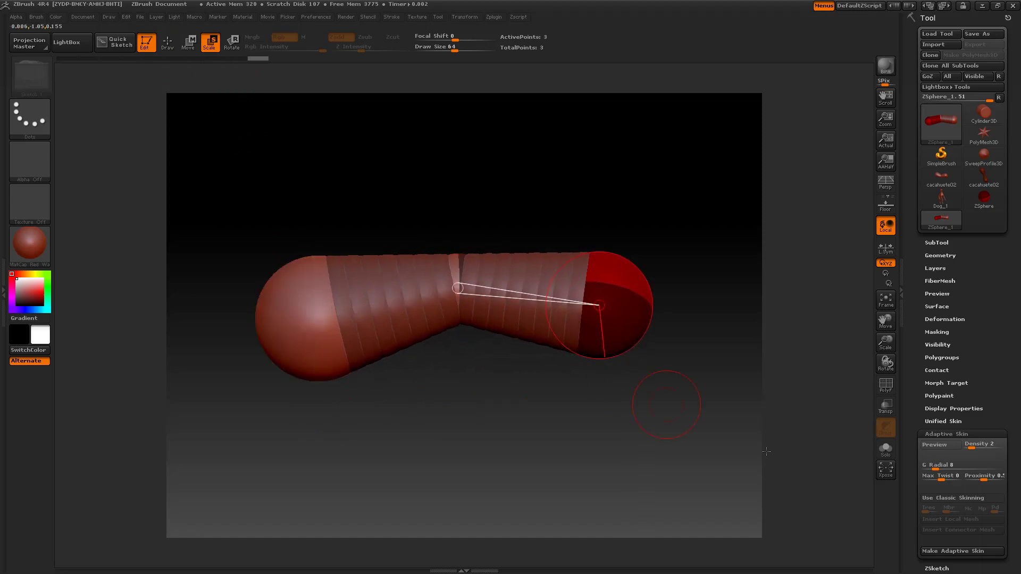
Make an adaptive skin from the chain, creating Skin_ZSphere_1.
left_click(927, 445)
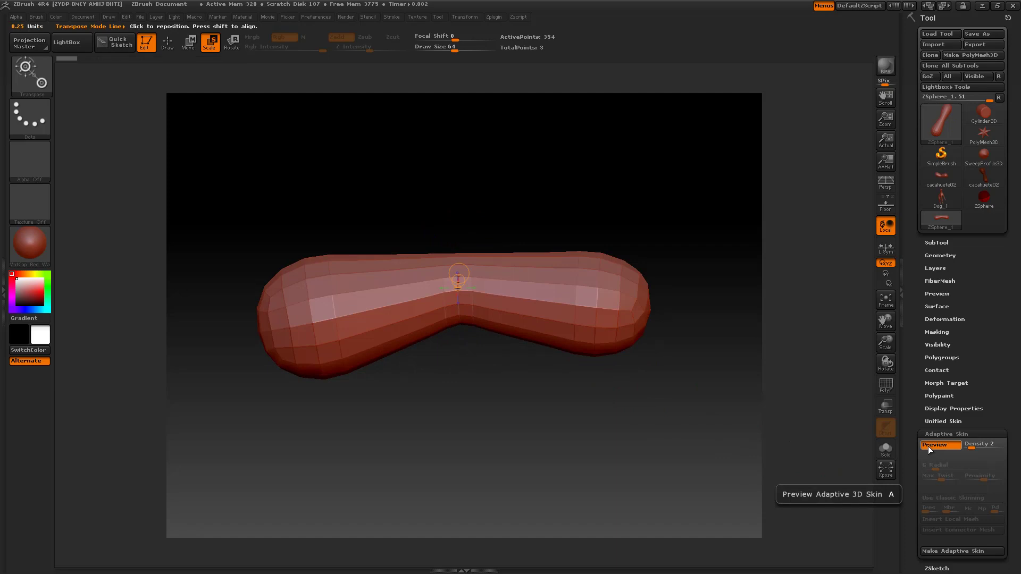
left_click(956, 554)
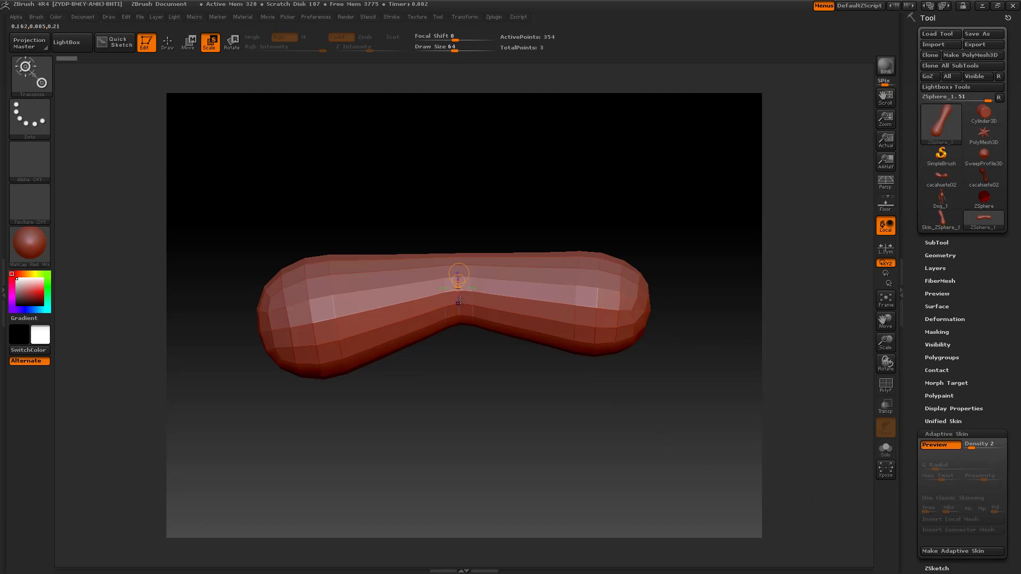
left_click(946, 446)
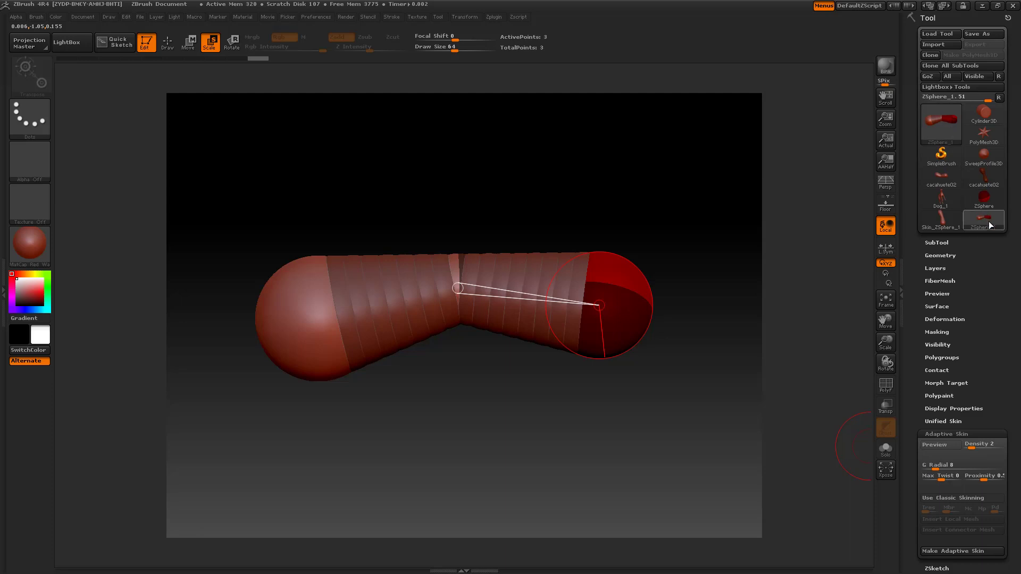
mouse_move(984, 221)
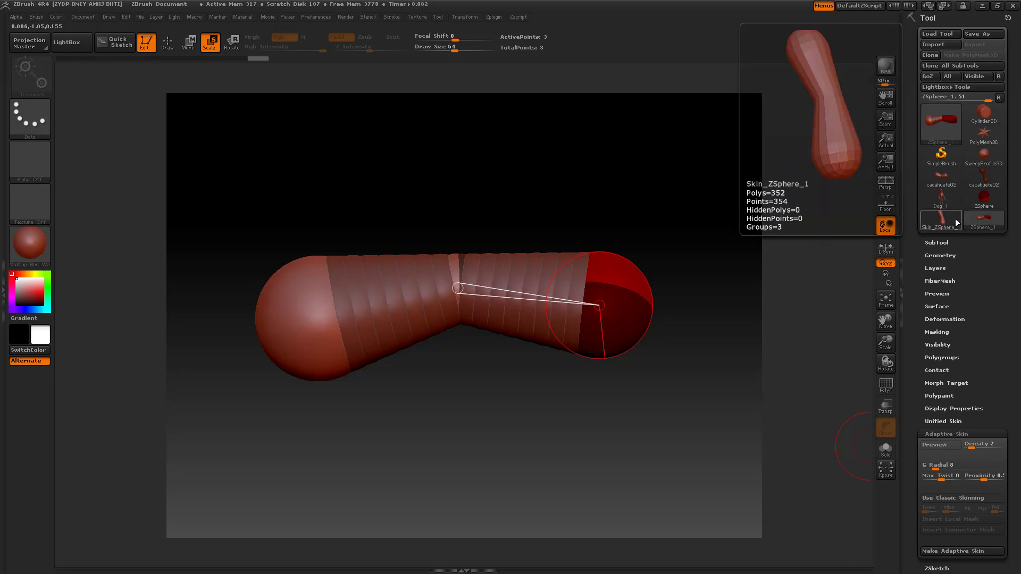
Select Skin_ZSphere_1 and Divide it twice in Geometry, reaching SDiv 5 at 22,530 points.
left_click(953, 219)
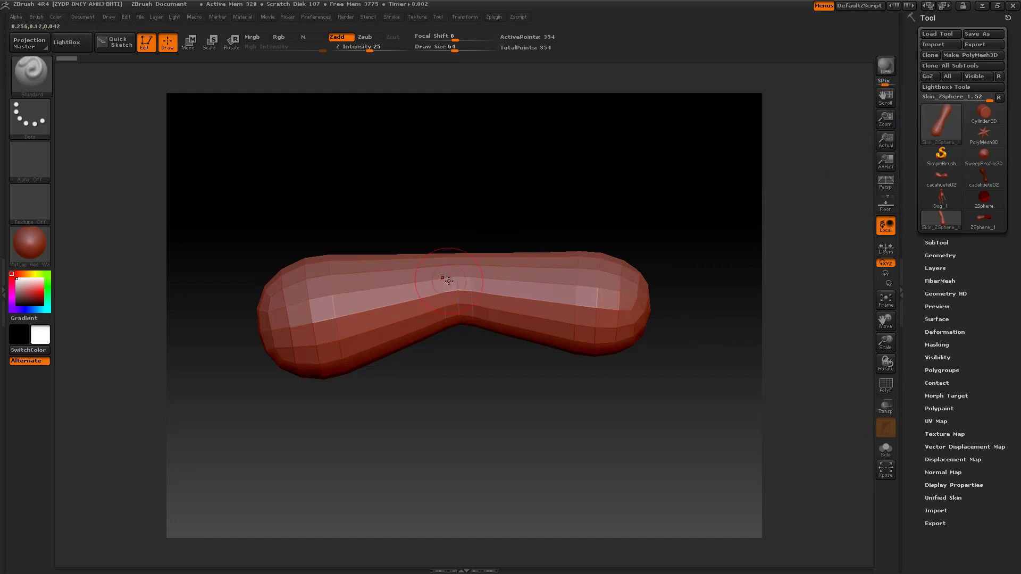
mouse_move(481, 392)
left_mouse_down()
mouse_move(431, 266)
mouse_move(505, 347)
left_mouse_up()
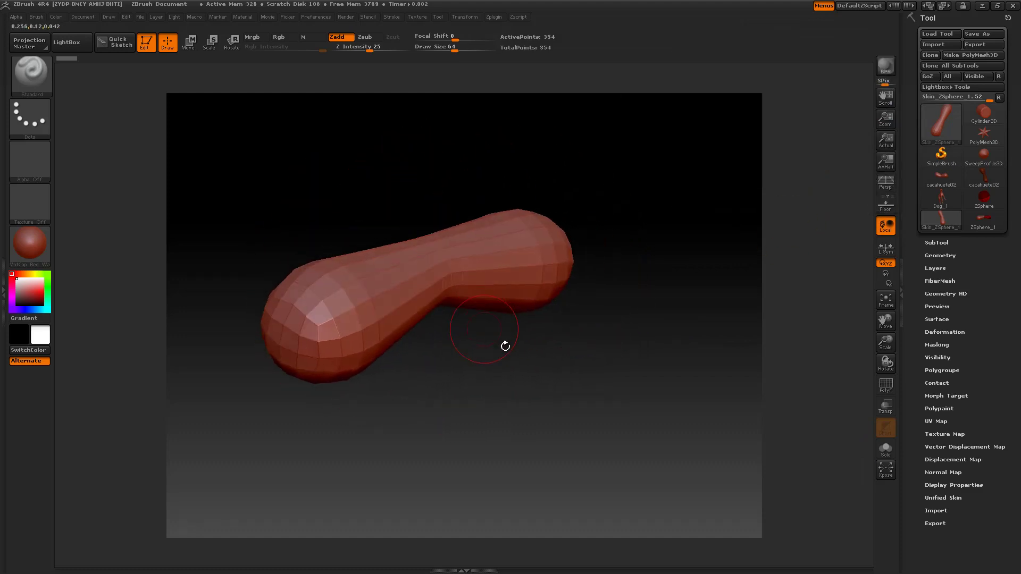
left_click(942, 256)
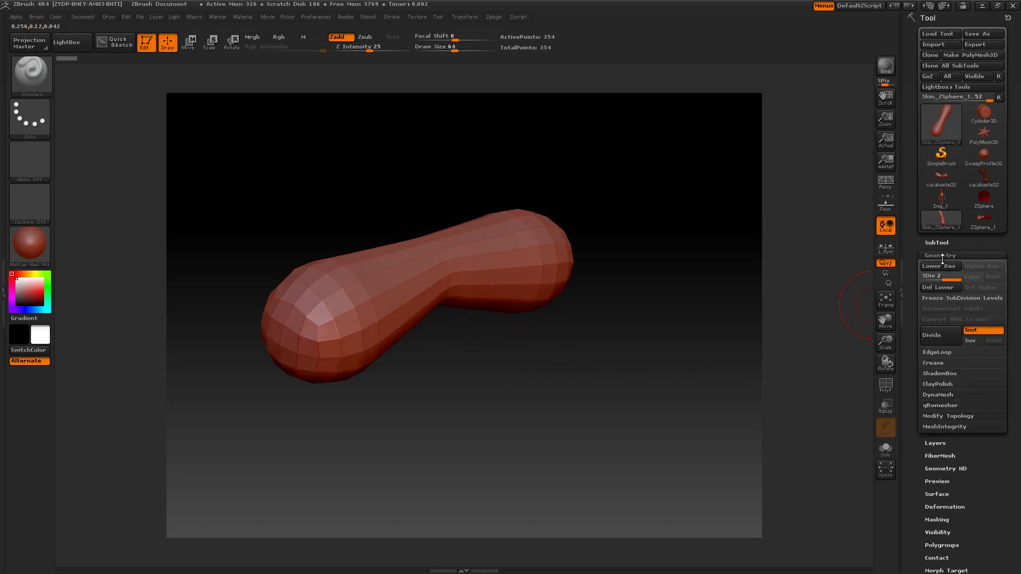
left_click(940, 333)
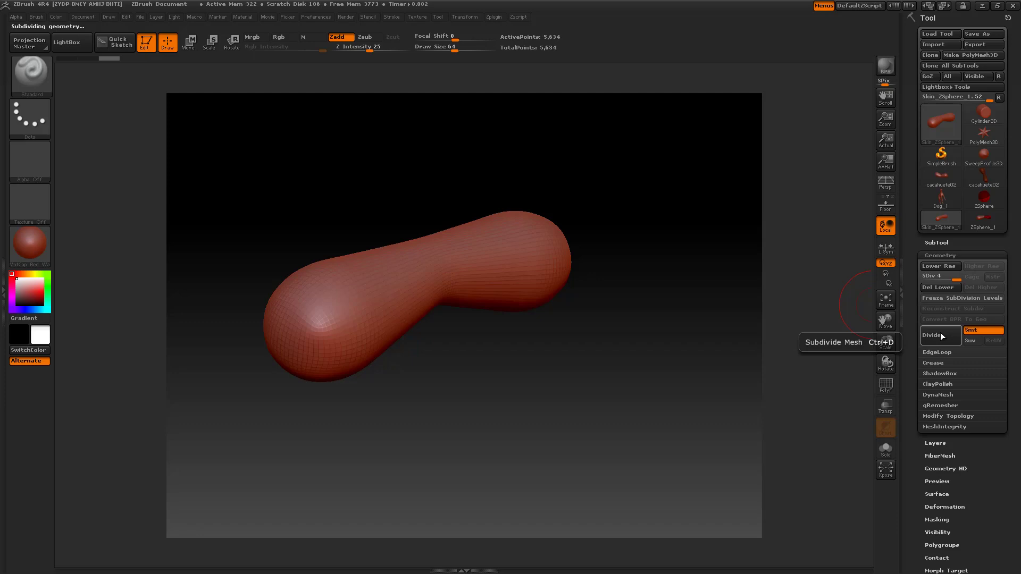
left_click(940, 333)
left_click(34, 75)
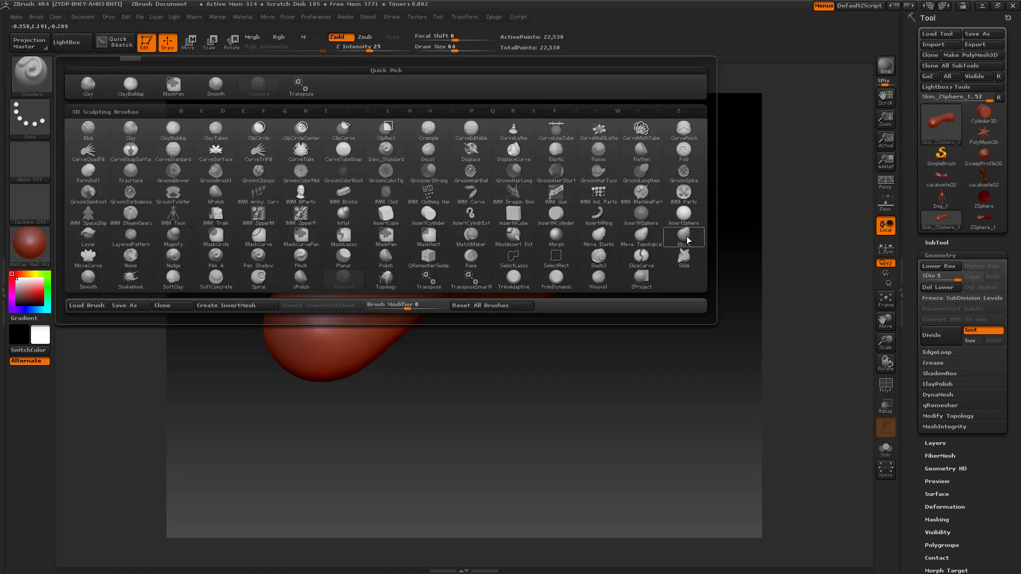
mouse_move(684, 236)
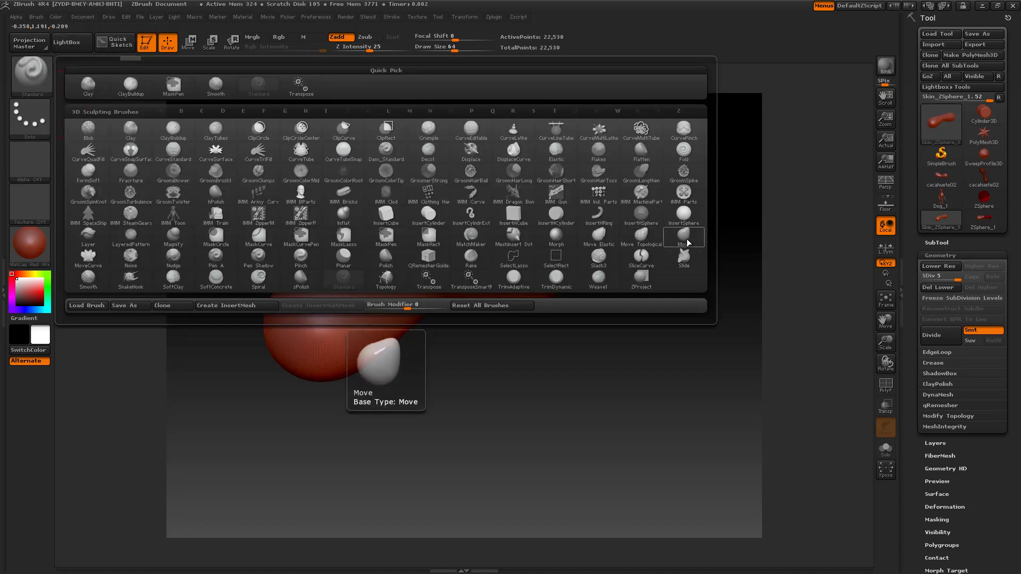
Choose the Move brush at Draw Size 95.
left_click(411, 111)
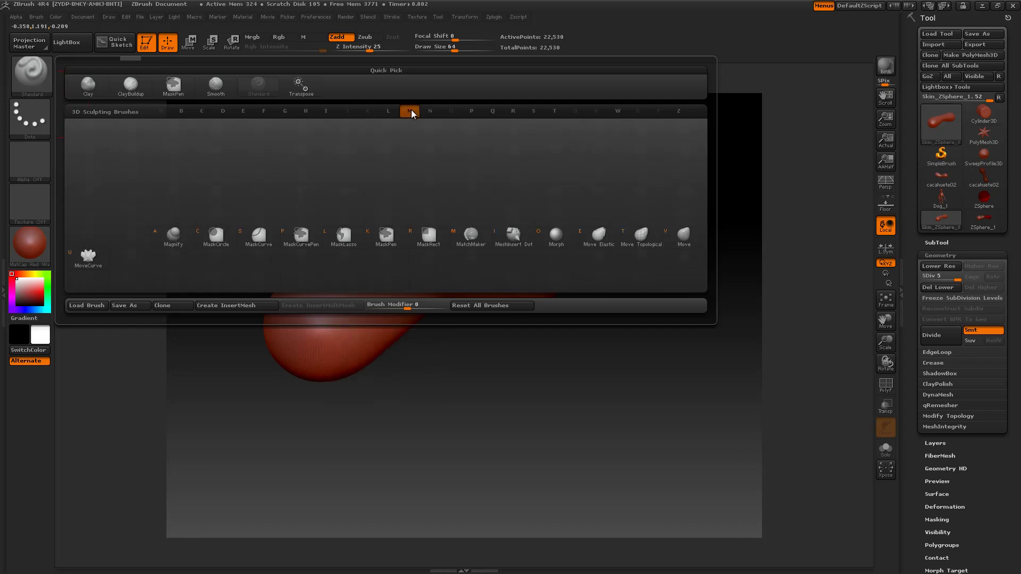
left_click(684, 236)
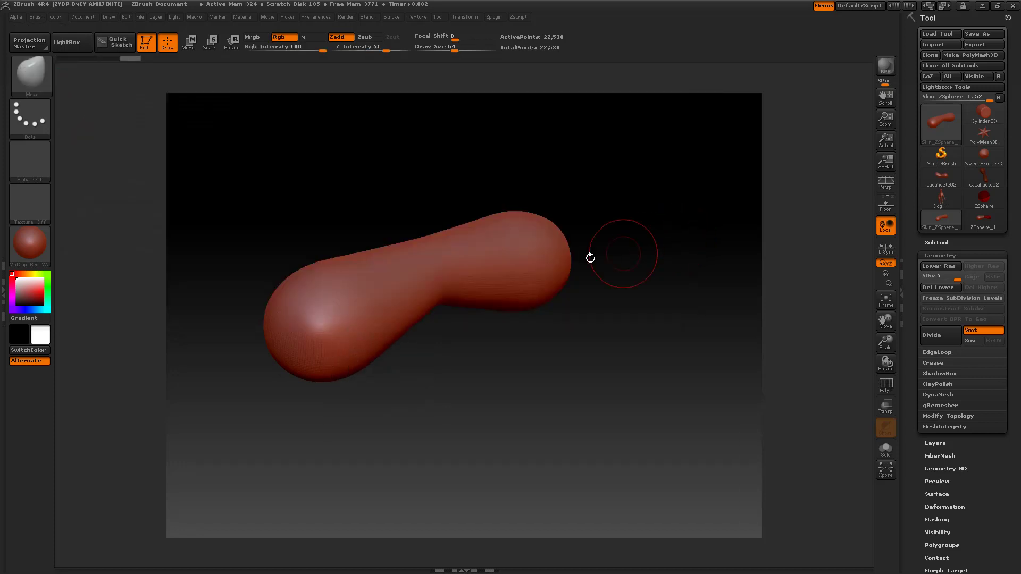
key("space")
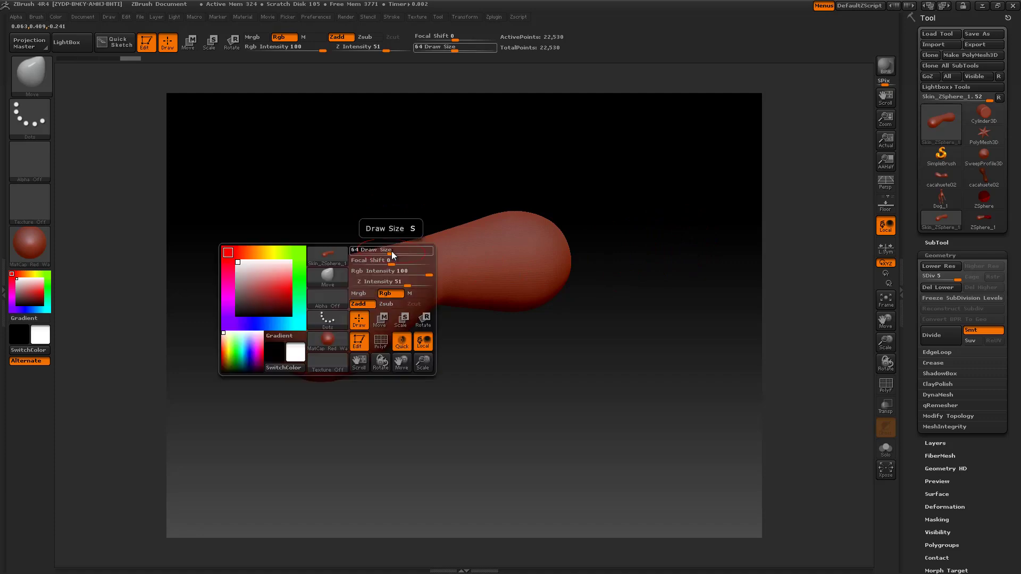
left_click_drag(390, 252, 399, 255)
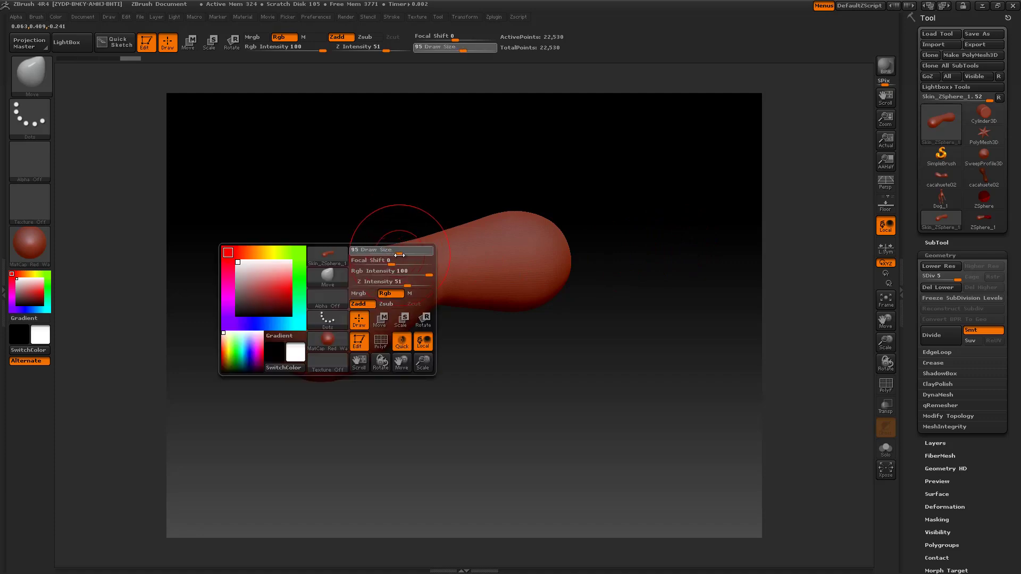
key("space")
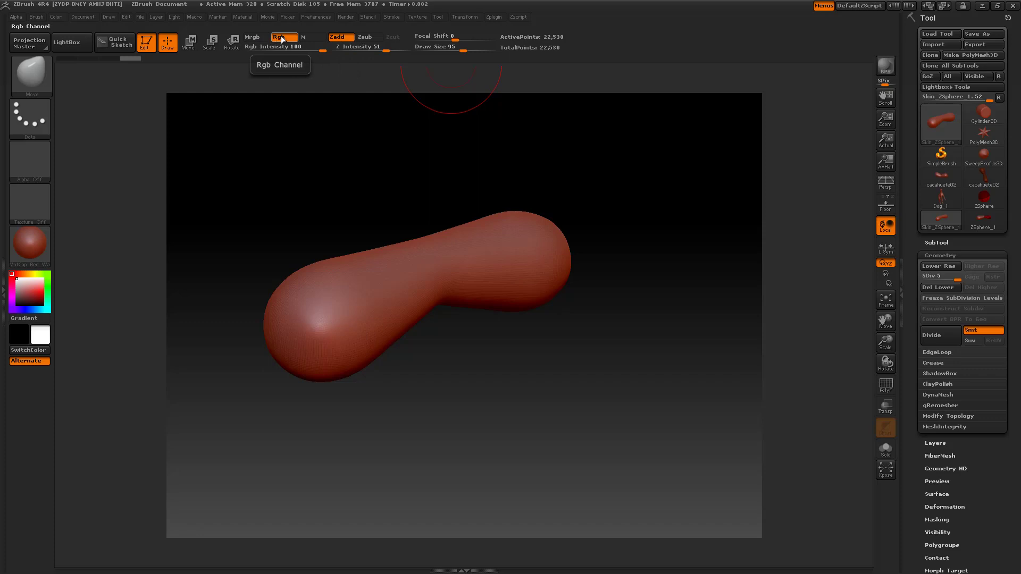
Turn off Rgb painting, turn the model upright and set brush size to 84.
left_click(281, 36)
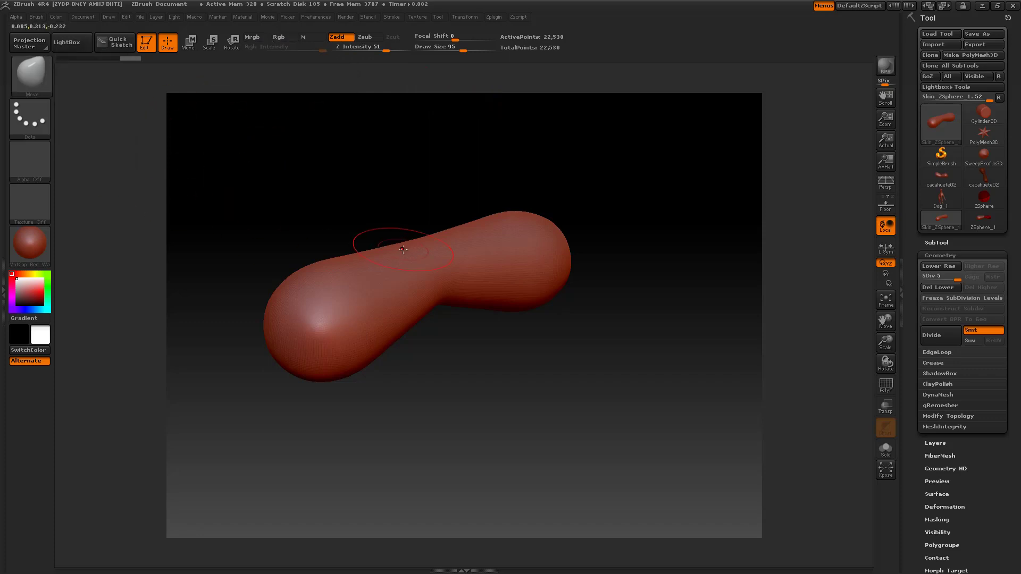
left_click_drag(365, 273, 433, 342)
key("space")
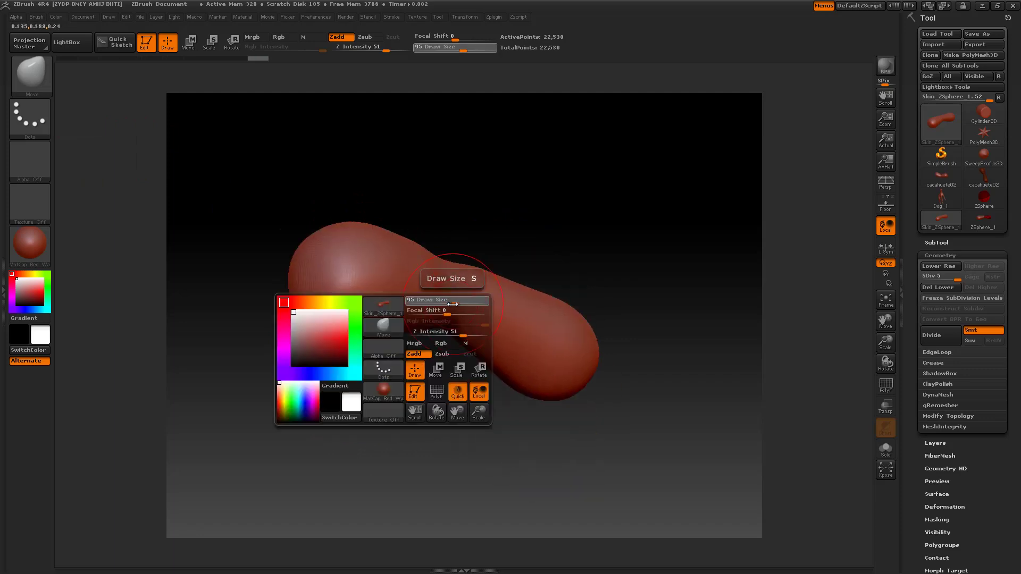
left_click_drag(445, 278, 463, 278)
left_click_drag(433, 227, 416, 239)
key("space")
mouse_move(345, 197)
left_mouse_down()
mouse_move(342, 340)
mouse_move(510, 359)
mouse_move(503, 314)
mouse_move(485, 317)
left_mouse_up()
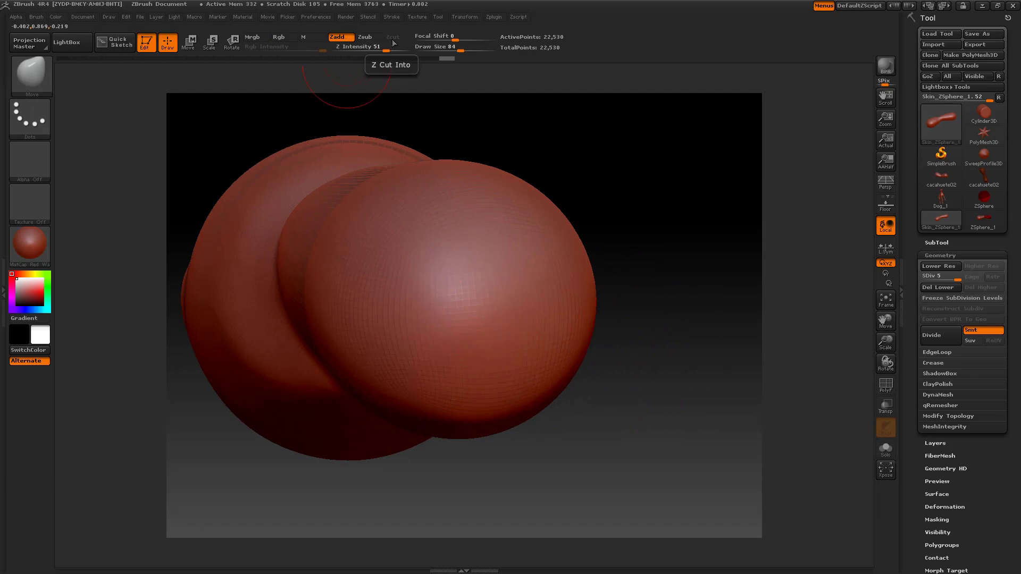
Press a small dent into the lower bulb's tip, then resize the brush to 88.
left_click(501, 301)
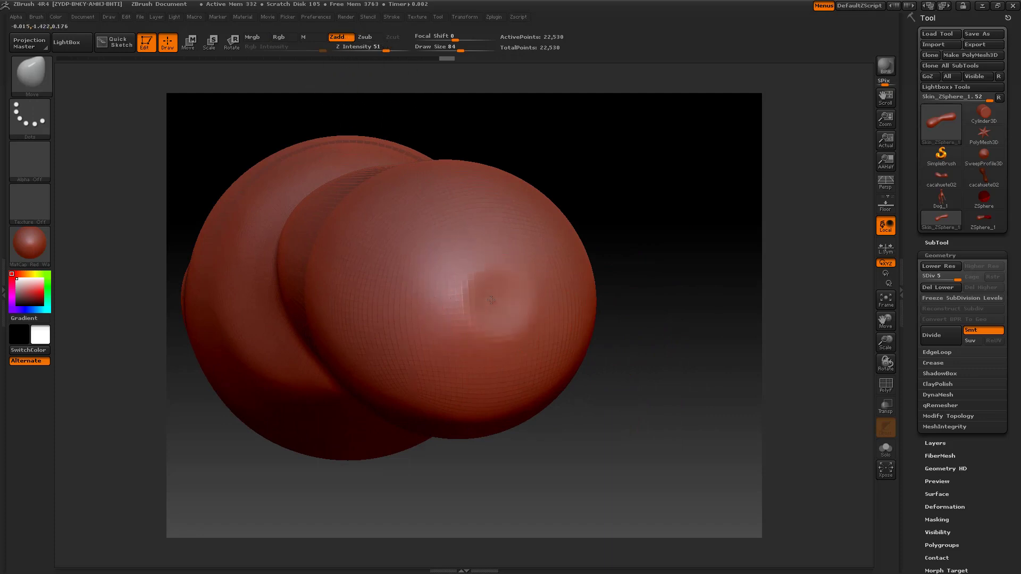
key("space")
key("space")
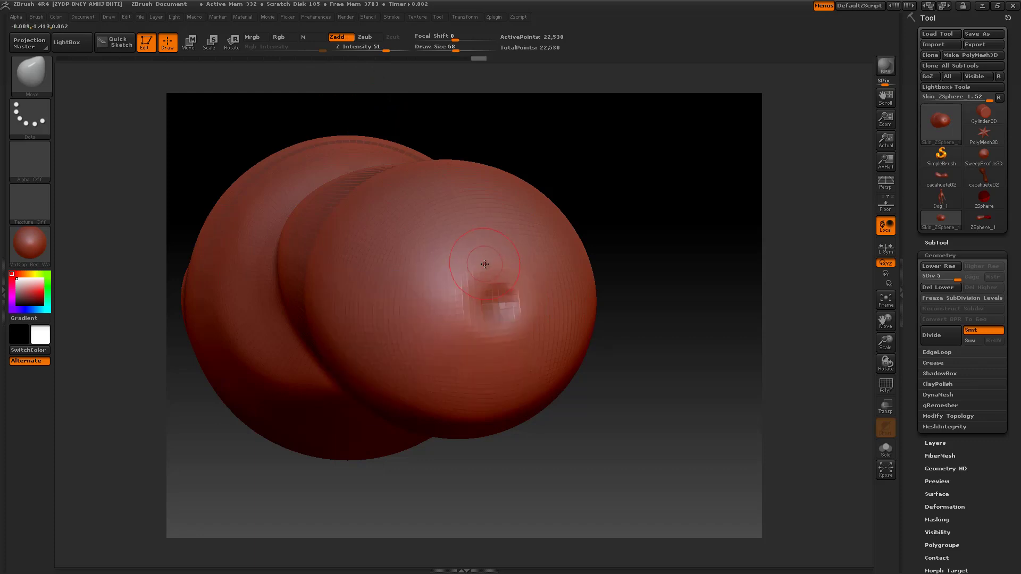
key("space")
left_click_drag(628, 298, 534, 320)
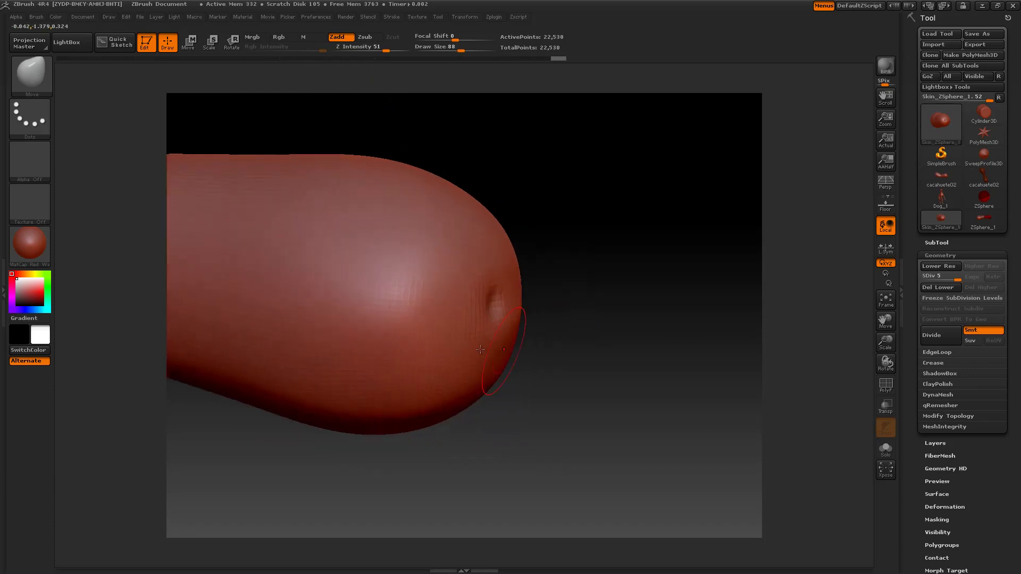
mouse_move(479, 228)
left_mouse_down()
mouse_move(503, 422)
mouse_move(394, 274)
mouse_move(466, 231)
mouse_move(527, 294)
left_mouse_up()
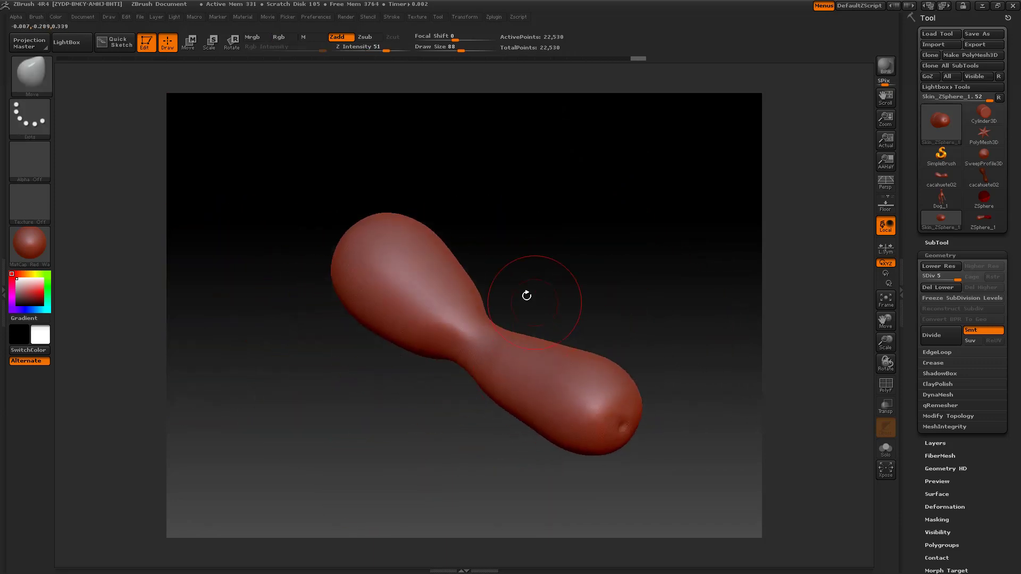
Balloon out the bulb with the Inflat brush at Draw Size 133.
left_click(40, 77)
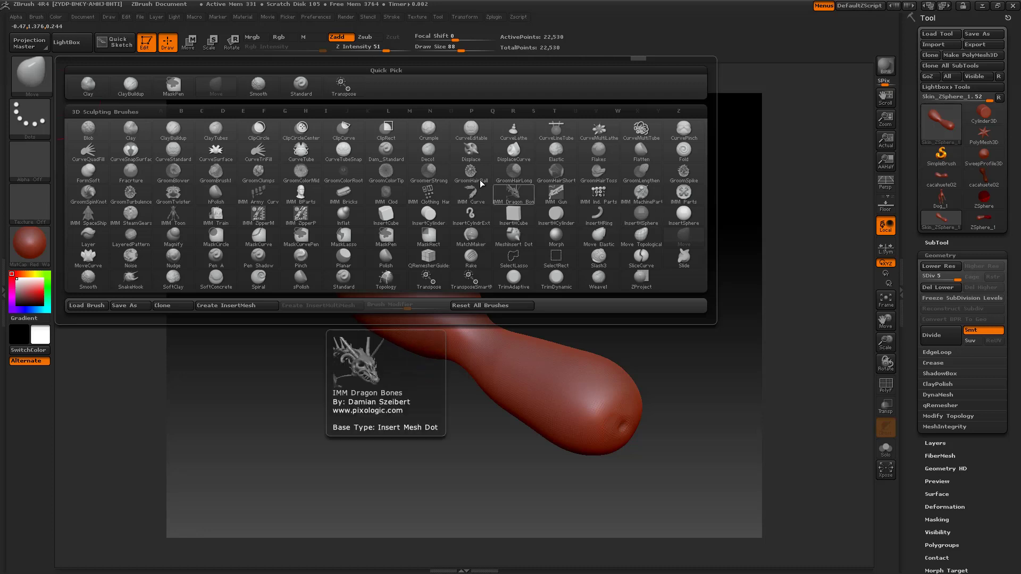
left_click(327, 111)
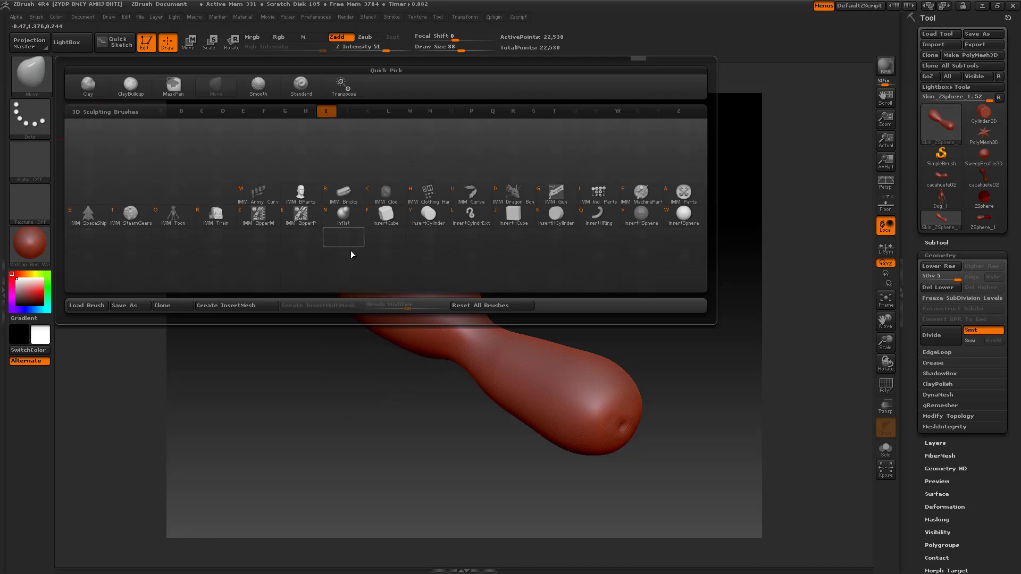
key("n")
key("space")
left_click_drag(384, 256, 394, 256)
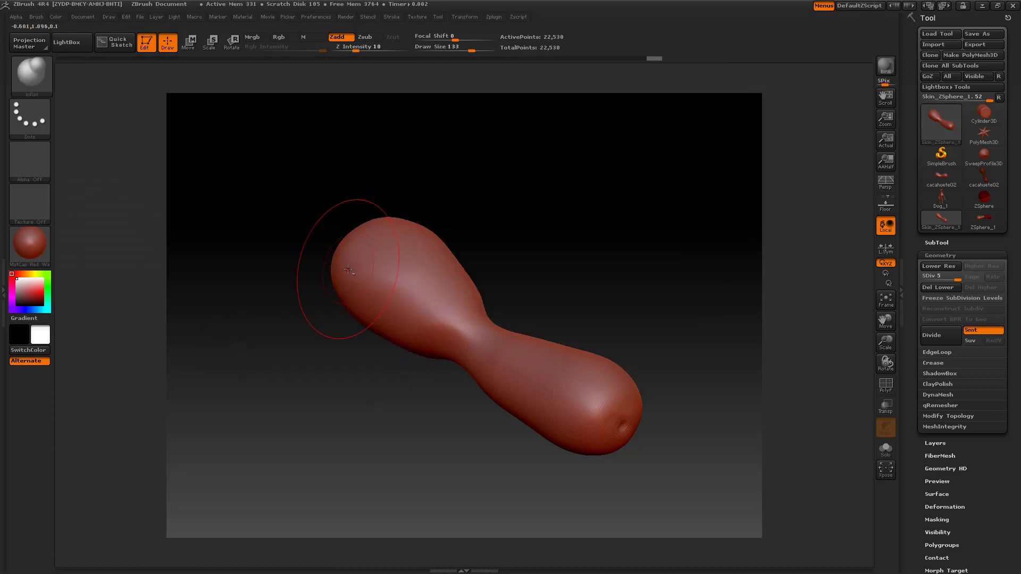
mouse_move(330, 290)
left_mouse_down()
mouse_move(403, 200)
mouse_move(342, 227)
left_mouse_up()
left_click_drag(479, 415, 524, 462)
With the Move brush, pull the upper lobe and neck up and to the right.
mouse_move(479, 372)
left_mouse_down()
mouse_move(399, 255)
mouse_move(61, 110)
left_mouse_up()
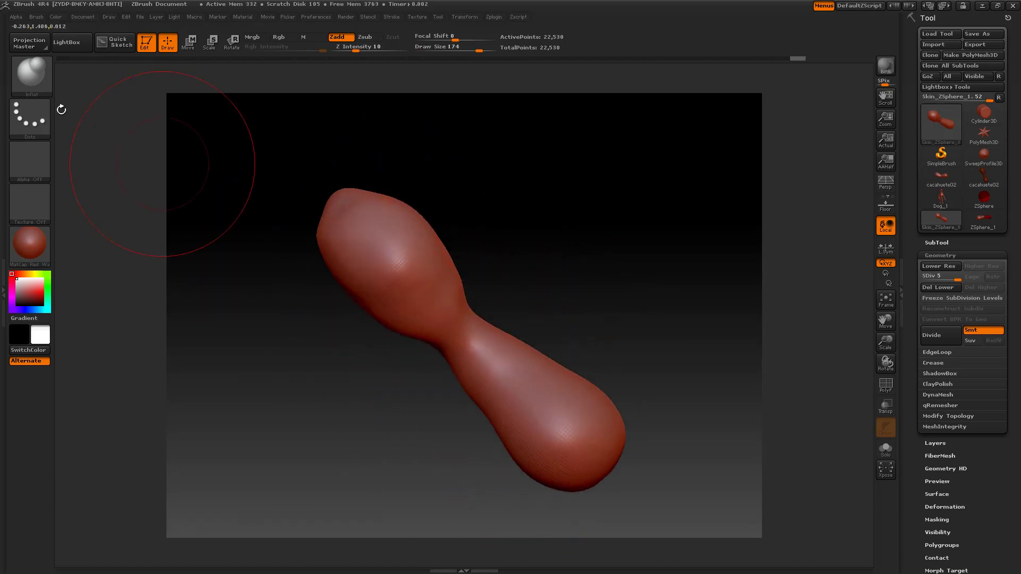
left_click(29, 72)
left_click(41, 71)
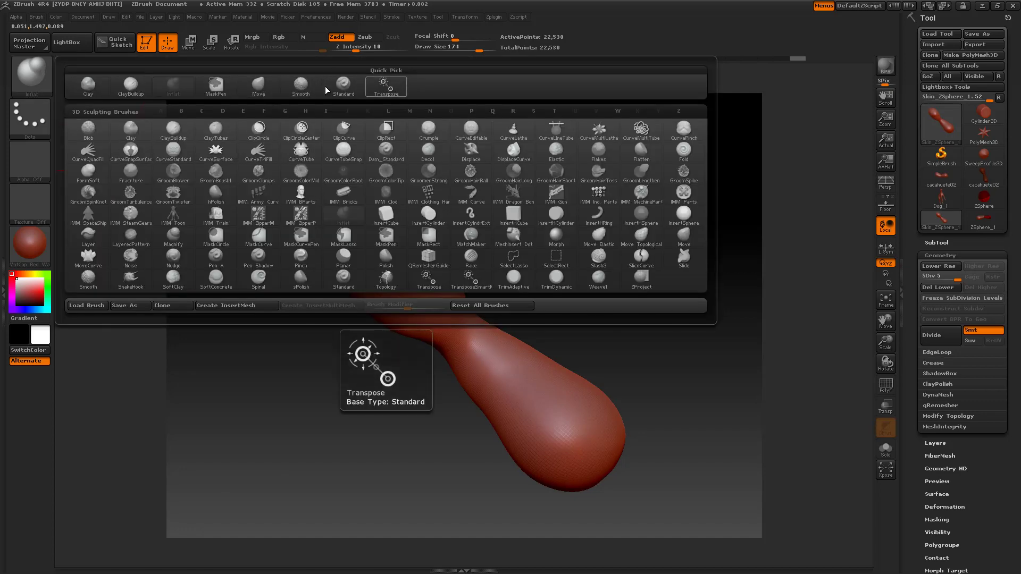
left_click(266, 90)
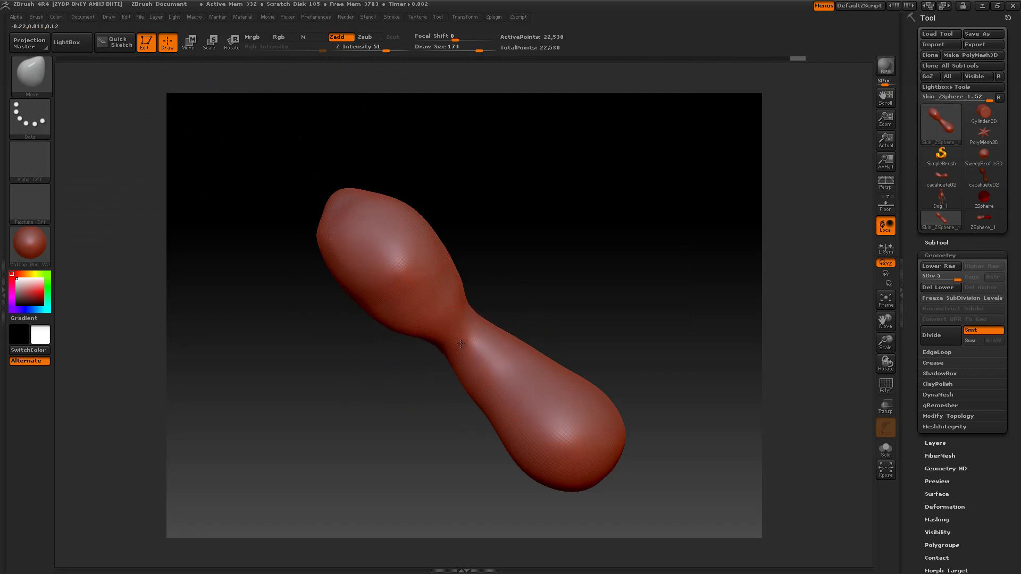
mouse_move(456, 354)
left_mouse_down()
mouse_move(522, 314)
mouse_move(444, 399)
mouse_move(539, 358)
left_mouse_up()
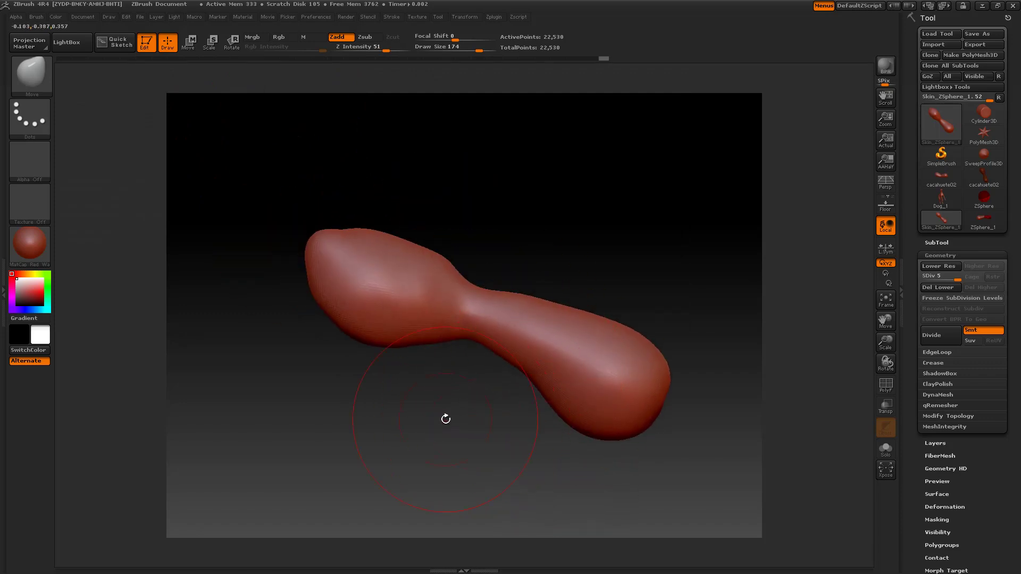
left_click(42, 72)
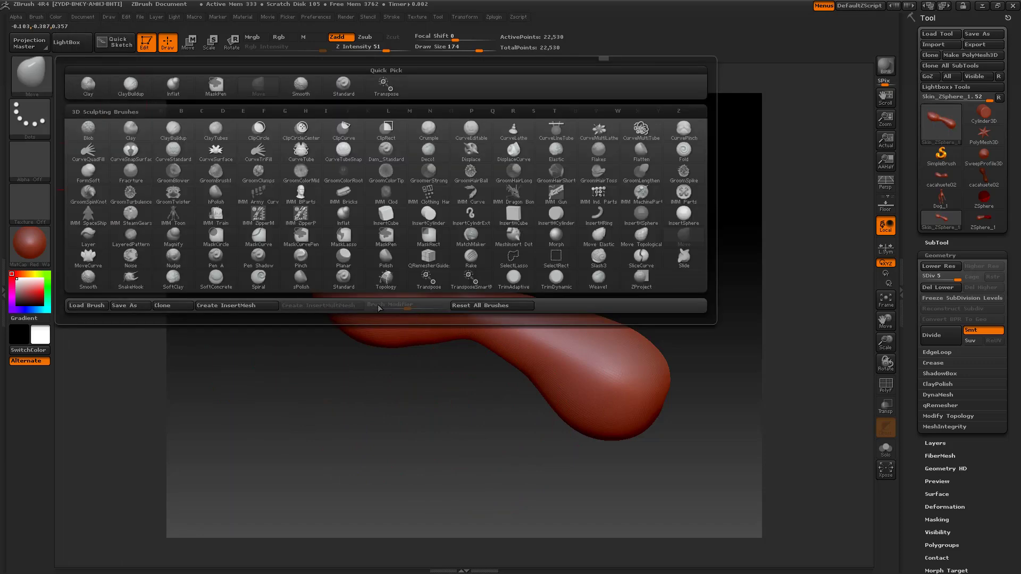
Set up the Slash3 brush with Spray stroke and Alpha 58.
left_click(534, 113)
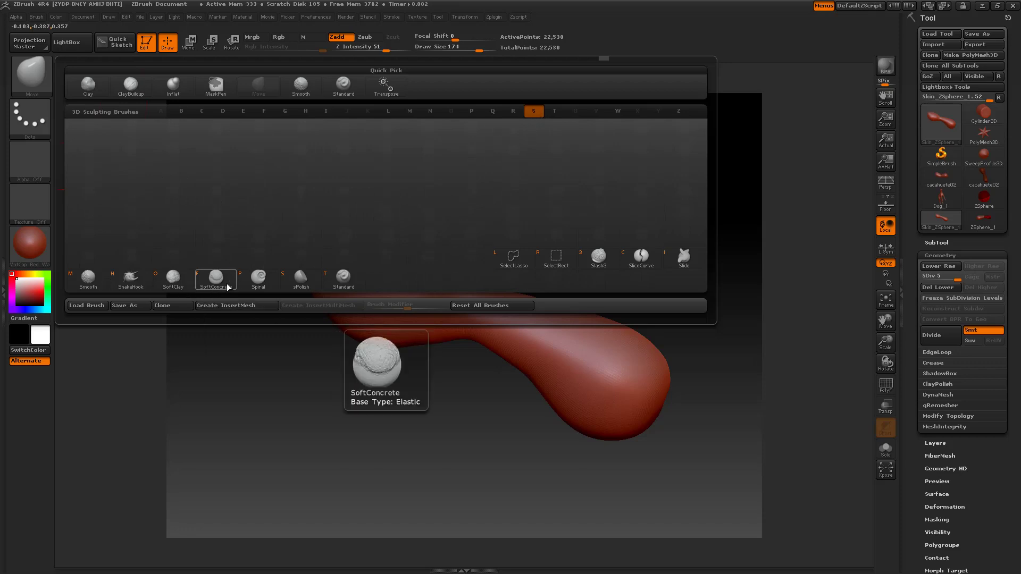
left_click(599, 258)
left_click(31, 119)
left_click(256, 127)
left_click(30, 159)
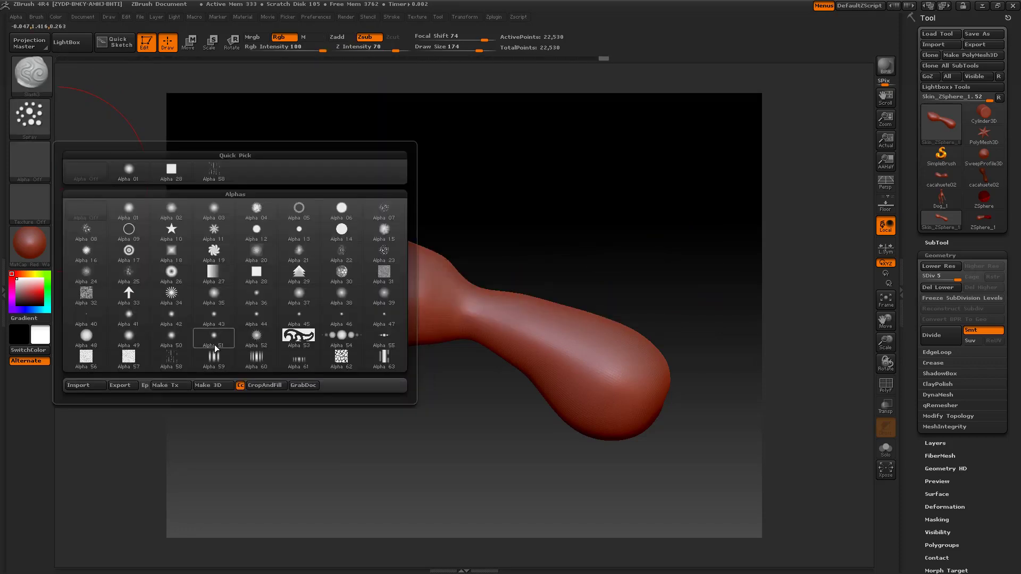
left_click(263, 360)
Set brush falloff shift 0, Draw Size 92 and Z Intensity 12.
key("space")
left_click_drag(354, 298, 325, 301)
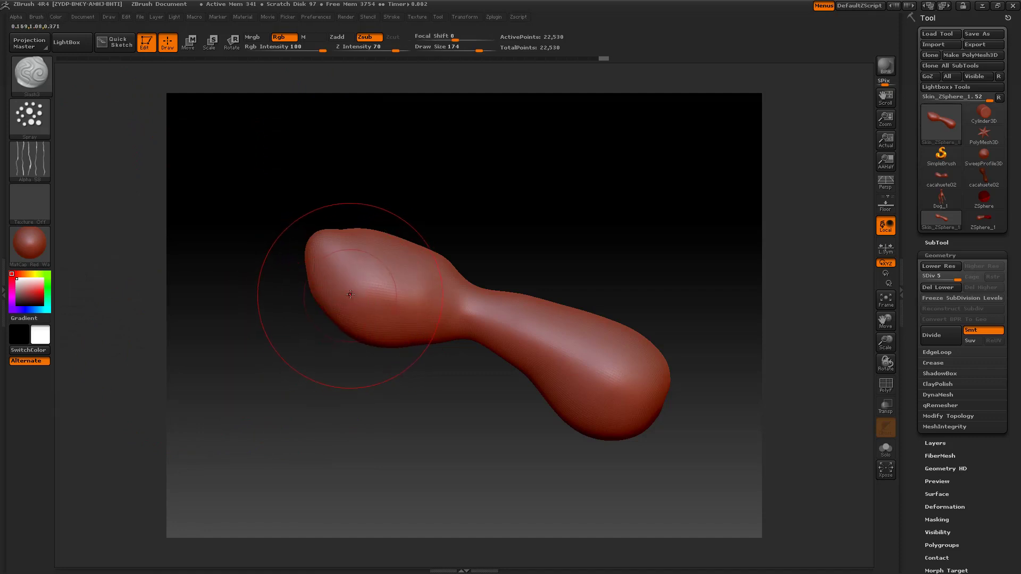
key("space")
left_click_drag(351, 294, 334, 296)
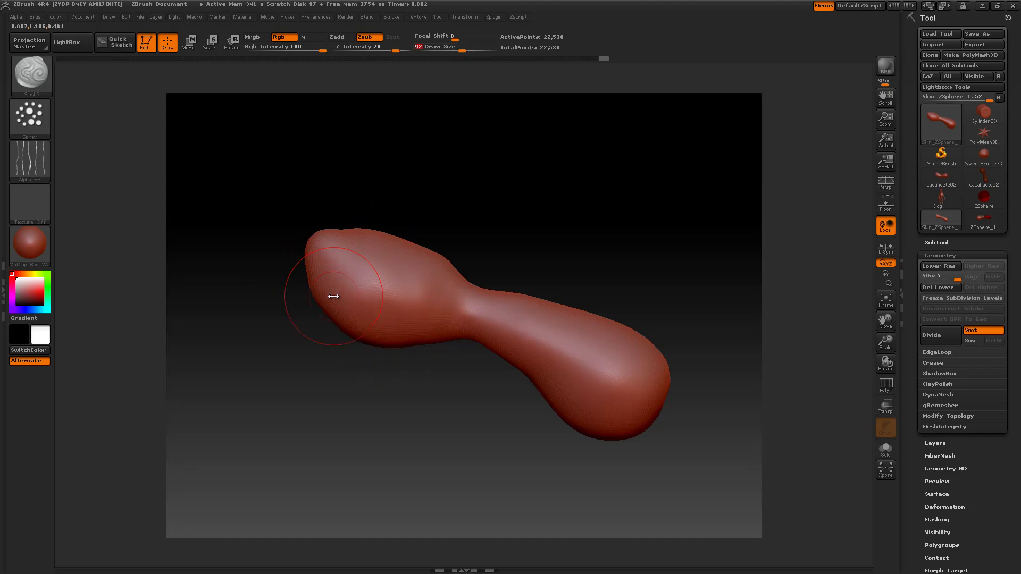
left_click_drag(395, 51, 395, 50)
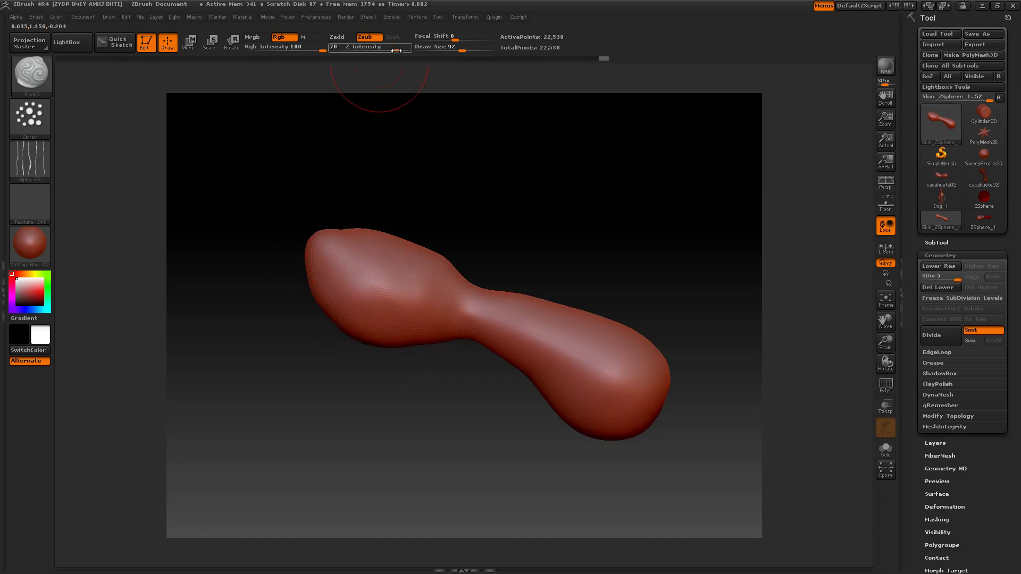
type("912")
key("Return")
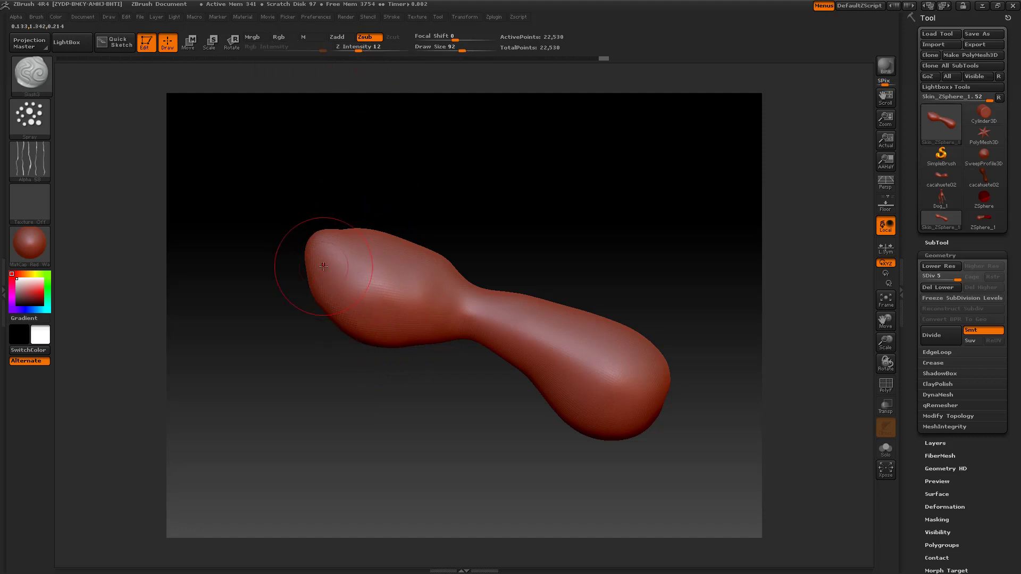
Reposition the model and adjust Z Intensity to 15 at Draw Size 92.
mouse_move(307, 261)
left_mouse_down("alt")
mouse_move(354, 255)
mouse_move(600, 350)
mouse_move(474, 341)
mouse_move(554, 265)
mouse_move(536, 159)
mouse_move(677, 210)
mouse_move(510, 350)
left_mouse_up("alt")
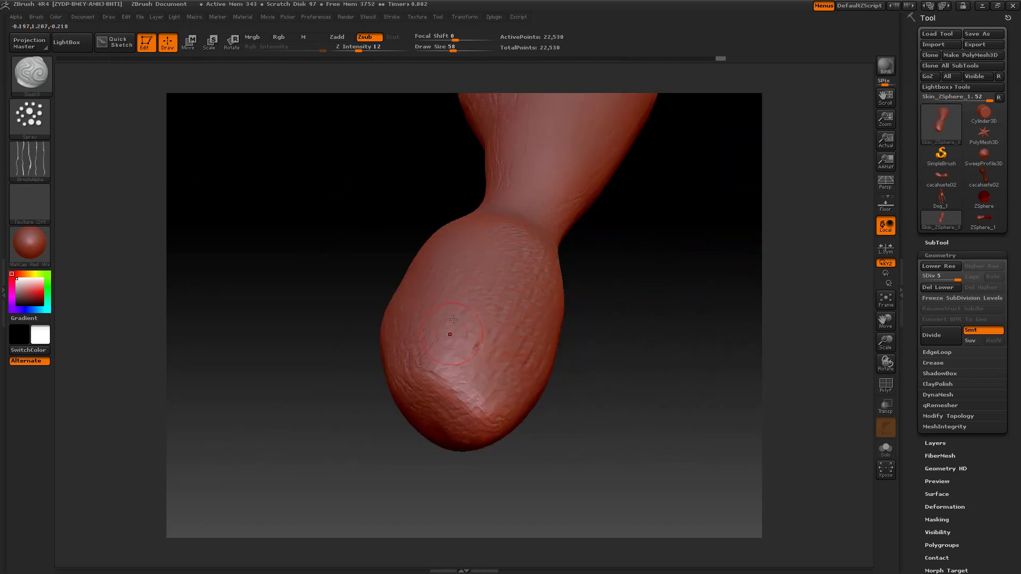
key("space")
mouse_move(453, 319)
left_mouse_down()
mouse_move(417, 317)
mouse_move(321, 167)
mouse_move(330, 166)
left_mouse_up()
key("space")
left_click_drag(479, 266, 670, 173)
key("space")
left_click_drag(532, 409, 524, 414)
left_click_drag(266, 266, 372, 239)
Carve slash texture into the lower and upper bulbs.
left_click_drag(319, 212, 556, 307)
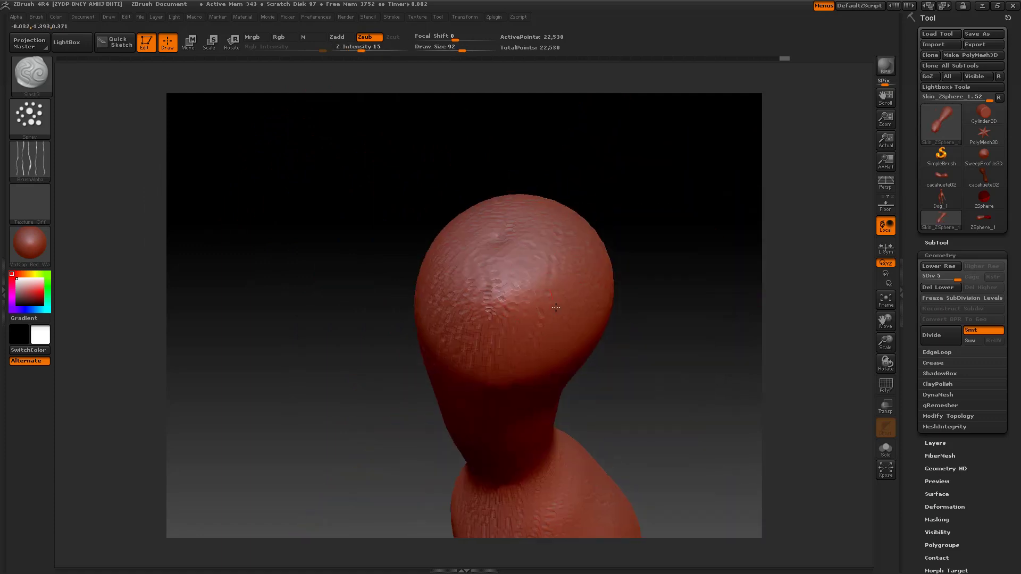
mouse_move(320, 240)
left_mouse_down()
mouse_move(372, 213)
mouse_move(592, 377)
left_mouse_up()
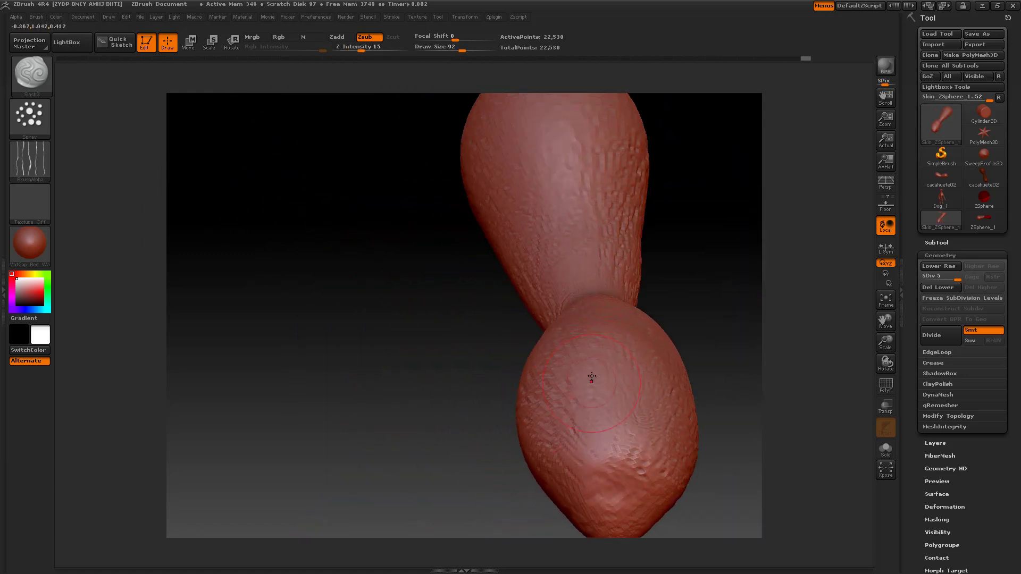
left_click_drag(595, 423, 607, 468)
mouse_move(546, 265)
left_mouse_down()
mouse_move(522, 358)
mouse_move(353, 406)
mouse_move(383, 460)
mouse_move(404, 447)
left_mouse_up()
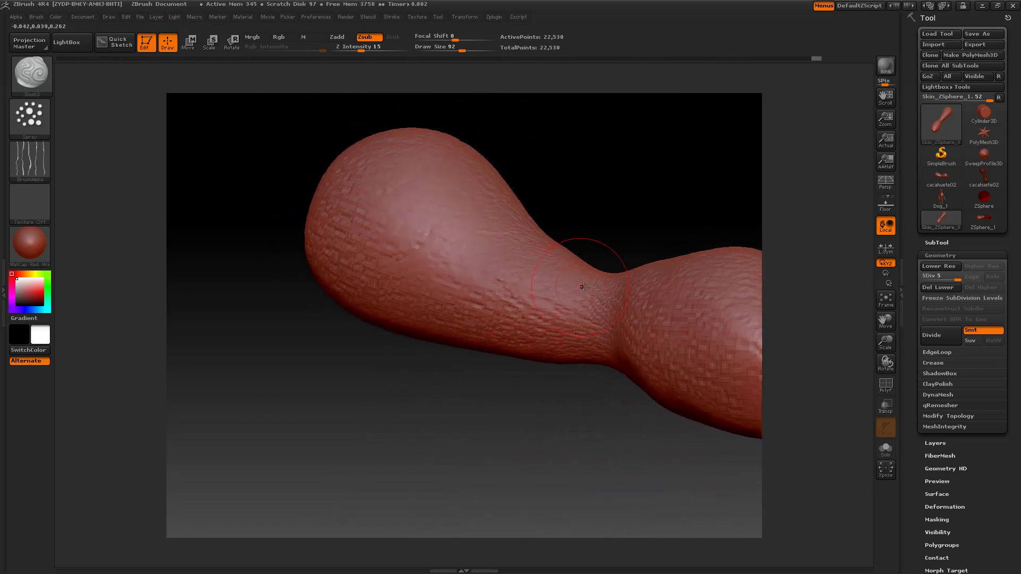
left_click_drag(481, 242, 504, 271)
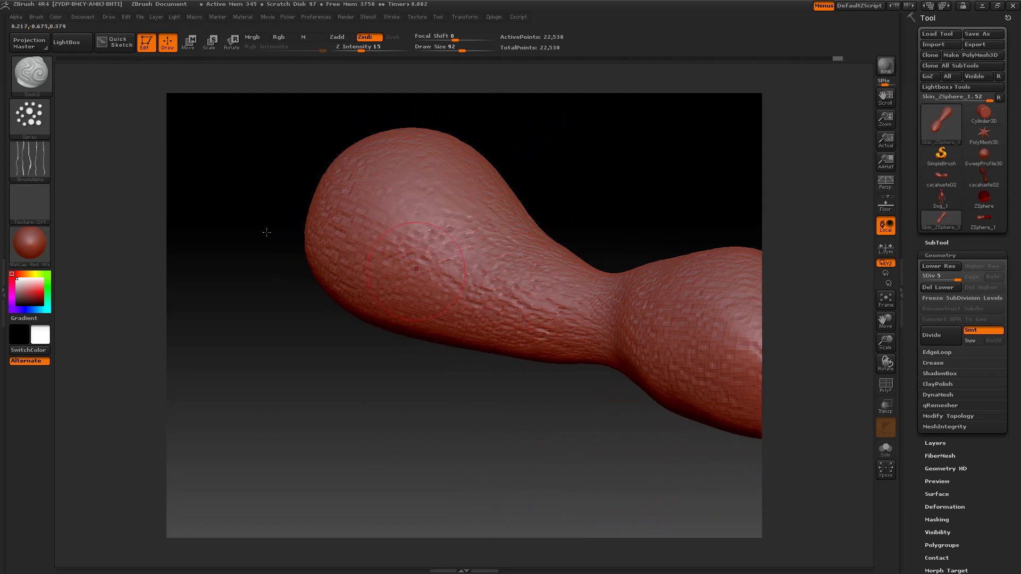
Switch to the Standard brush with FreeHand stroke at Draw Size 16.
left_click(44, 82)
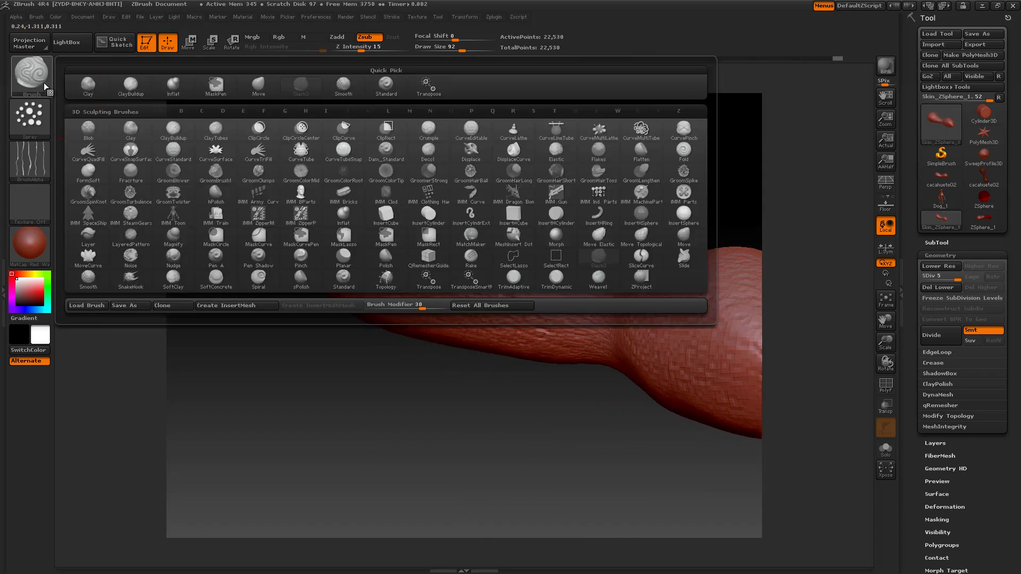
left_click(386, 88)
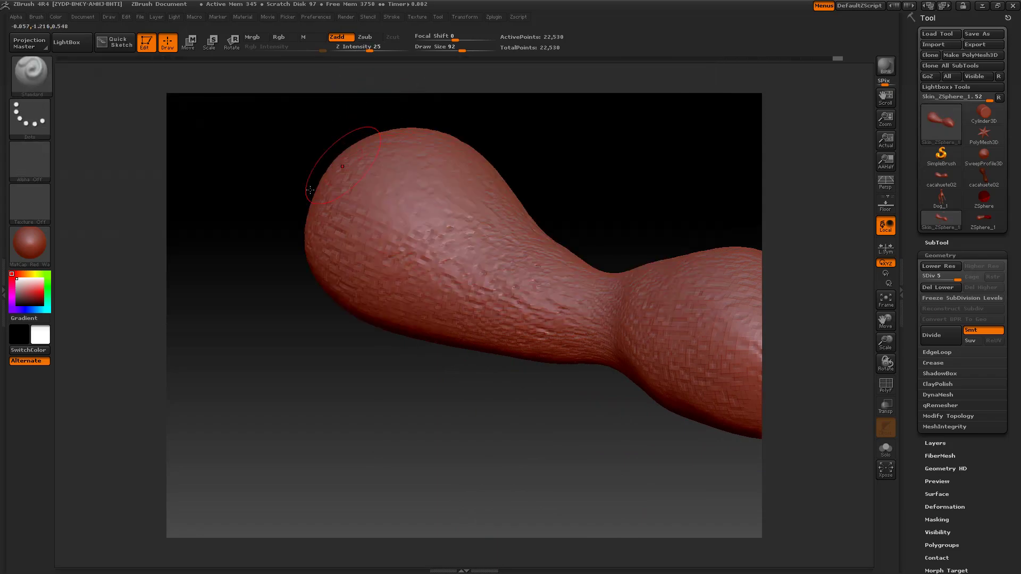
left_click(30, 123)
left_click(34, 111)
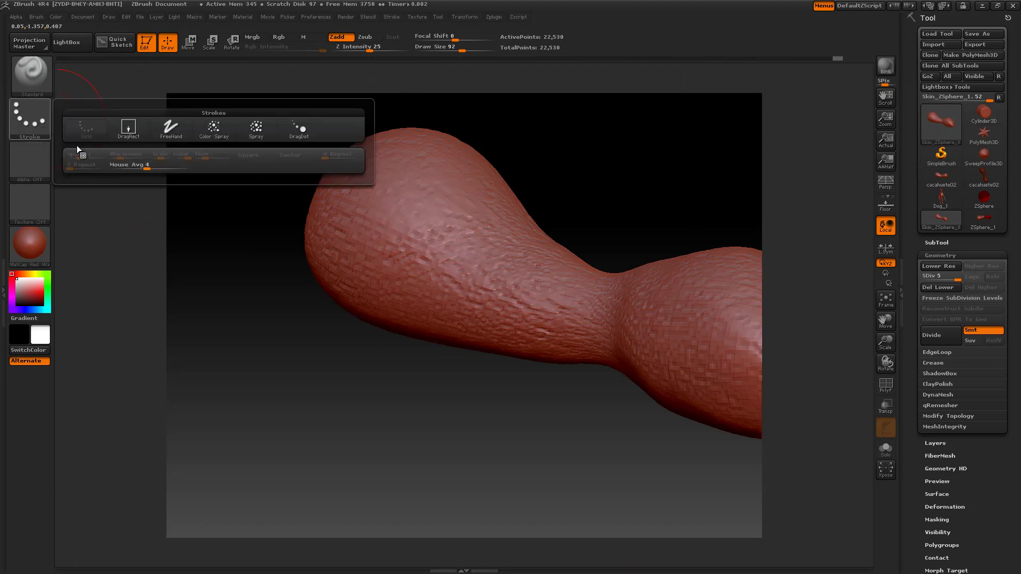
left_click(170, 128)
right_click(369, 238)
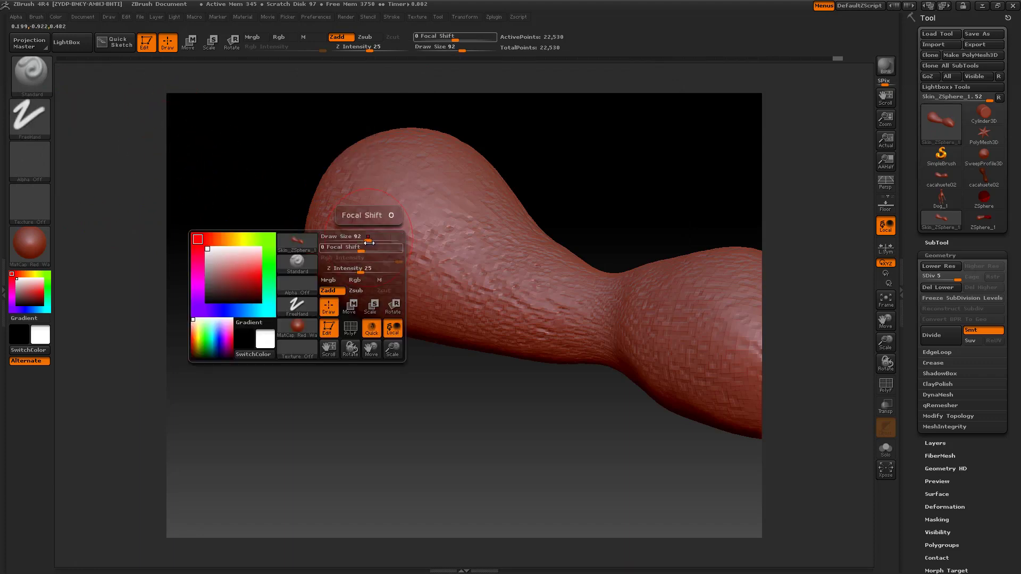
left_click_drag(369, 243, 343, 243)
Draw thin sculpted lines across the peanut's end and orbit to inspect them.
mouse_move(479, 453)
left_mouse_down()
mouse_move(508, 346)
mouse_move(319, 250)
mouse_move(622, 279)
left_mouse_up()
left_click_drag(335, 205, 410, 186)
mouse_move(638, 426)
left_mouse_down()
mouse_move(446, 317)
mouse_move(319, 313)
mouse_move(402, 324)
left_mouse_up()
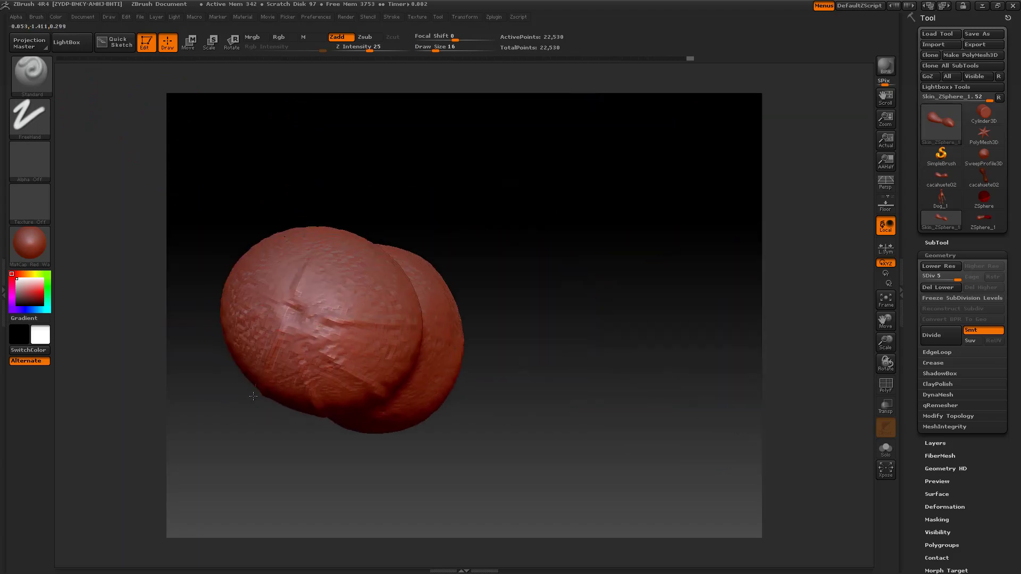
left_click_drag(253, 396, 370, 336)
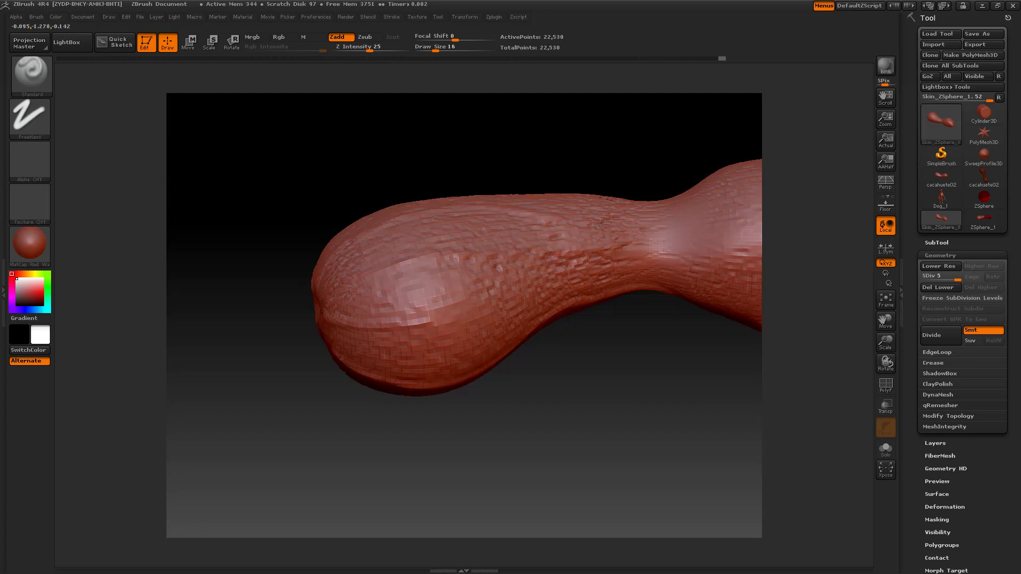
left_click_drag(600, 224, 256, 247, "alt")
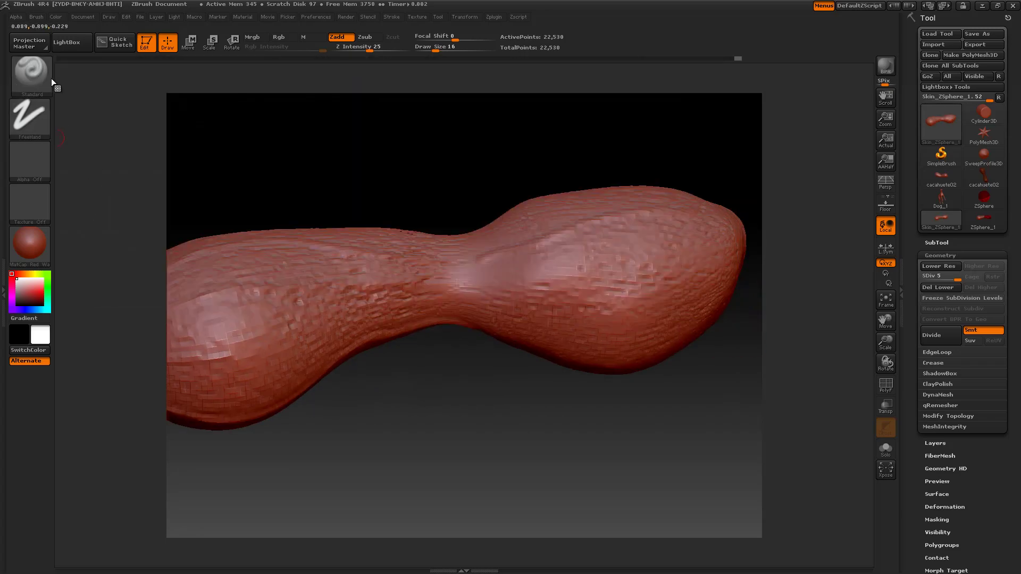
Set up the Rake brush with Spray stroke and Alpha 15.
left_click(41, 75)
mouse_move(343, 85)
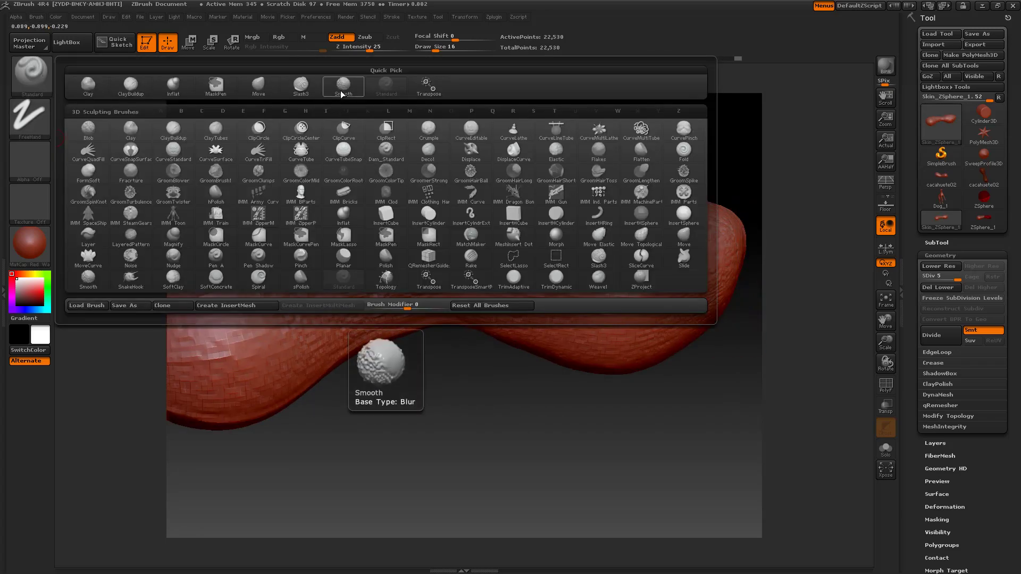
key("r")
key("a")
left_click(24, 127)
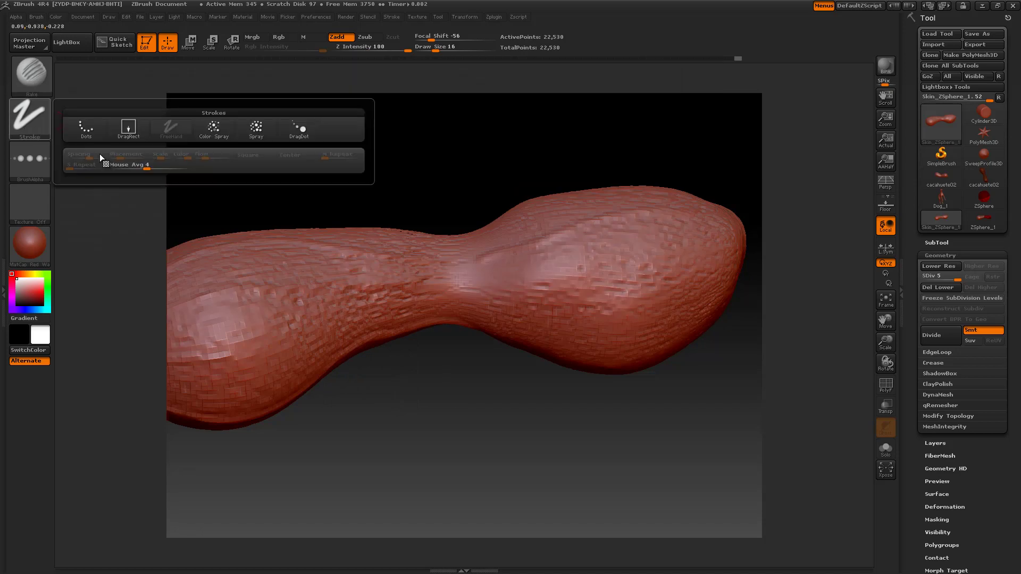
left_click(100, 154)
left_click(30, 159)
left_click(342, 253)
Set Z Intensity 10 and Draw Size 45, then rake rough texture across the waist.
left_click(360, 48)
left_click_drag(361, 48, 355, 49)
key("space")
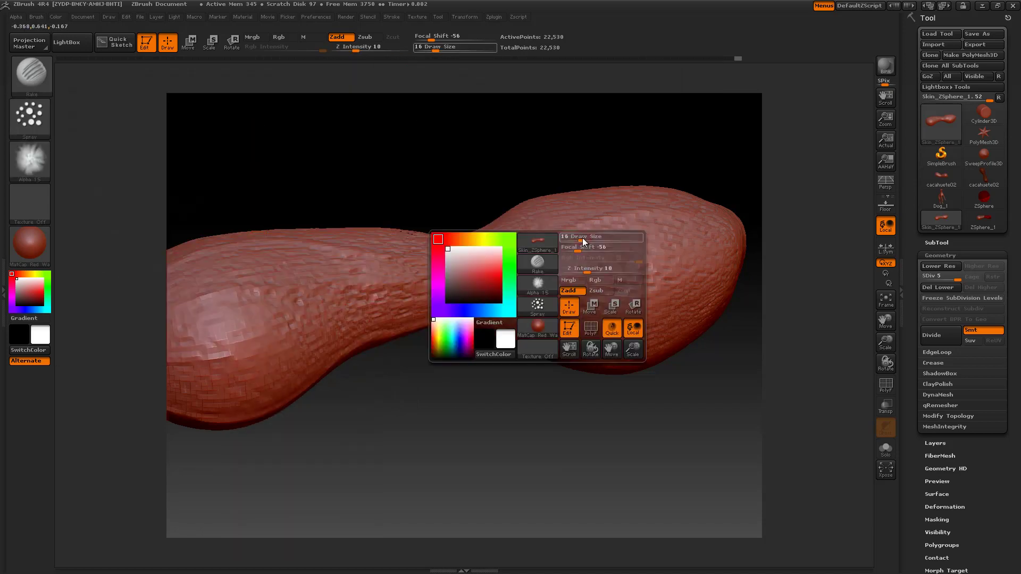
mouse_move(579, 240)
left_mouse_down()
mouse_move(633, 241)
mouse_move(617, 261)
left_mouse_up()
key("space")
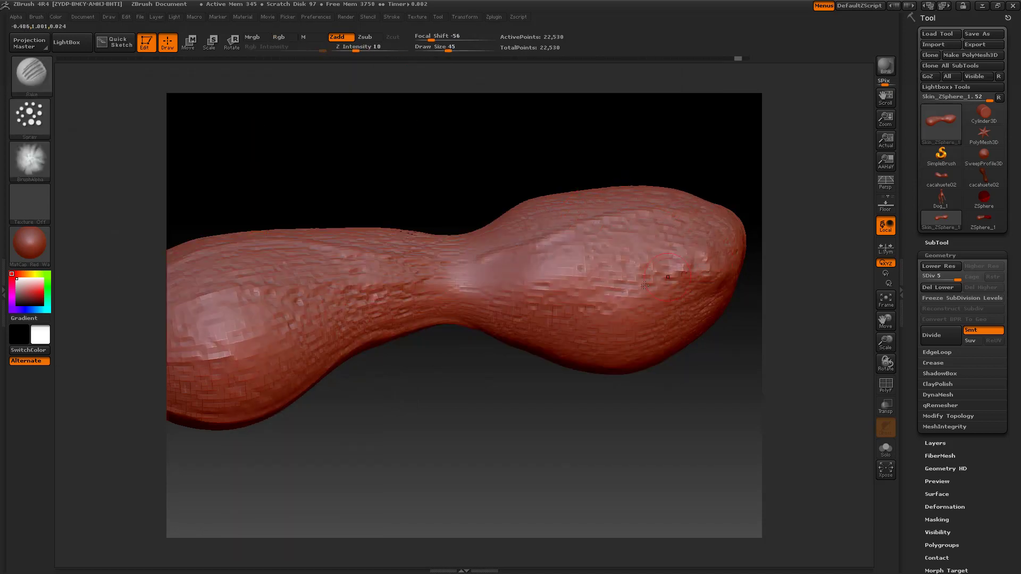
left_click_drag(481, 282, 504, 303)
Switch to the Standard brush and enlarge it to size 120.
left_click(40, 75)
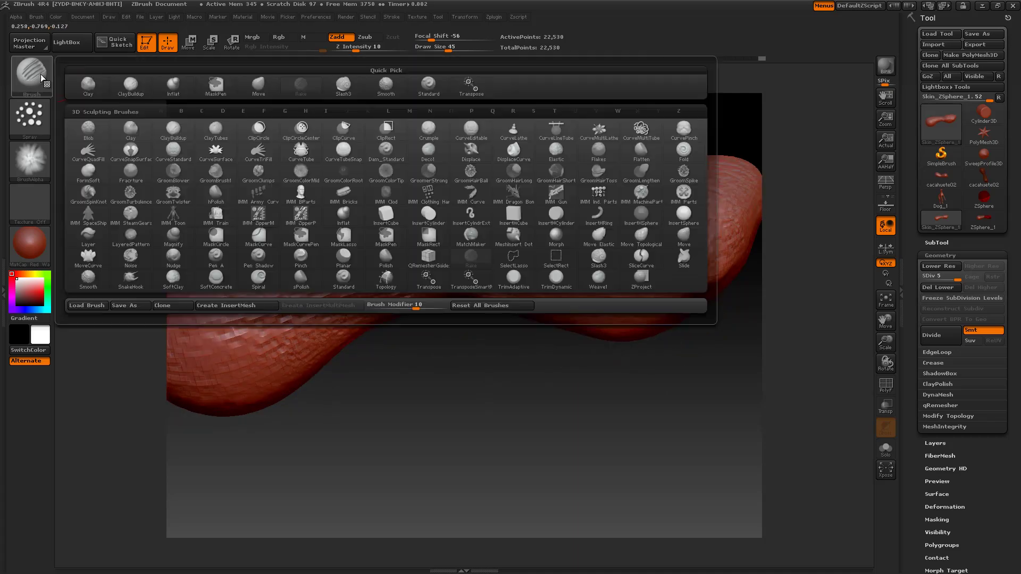
left_click(436, 88)
key("space")
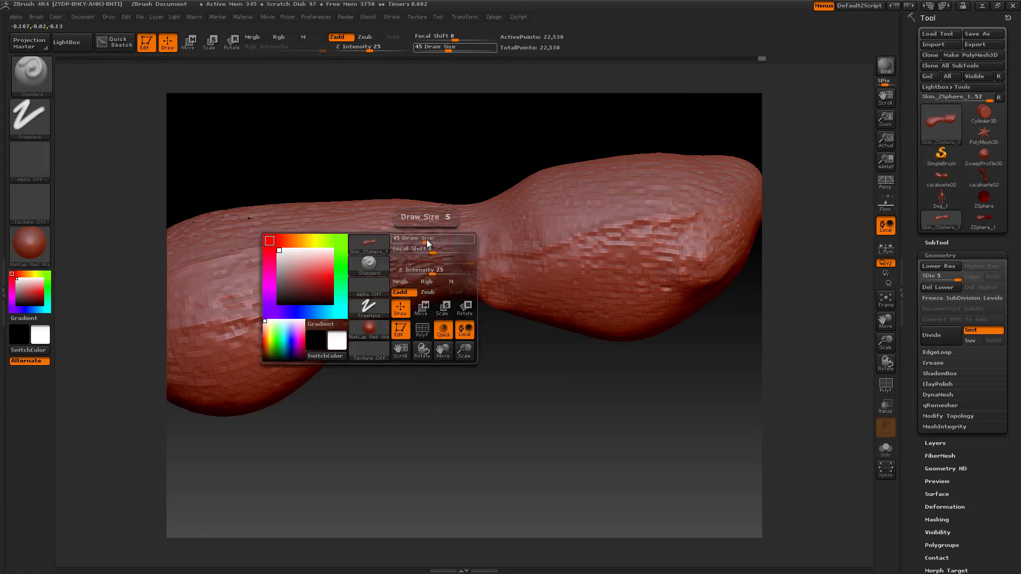
left_click_drag(429, 243, 439, 243)
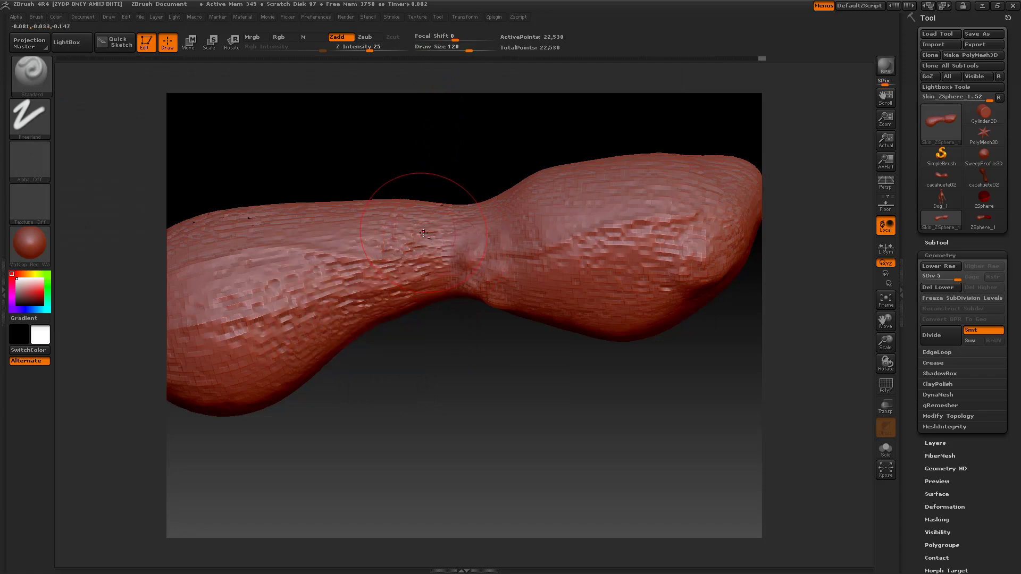
Select the Slash3 brush and turn the peanut upright to show its bulbous end.
left_click(30, 75)
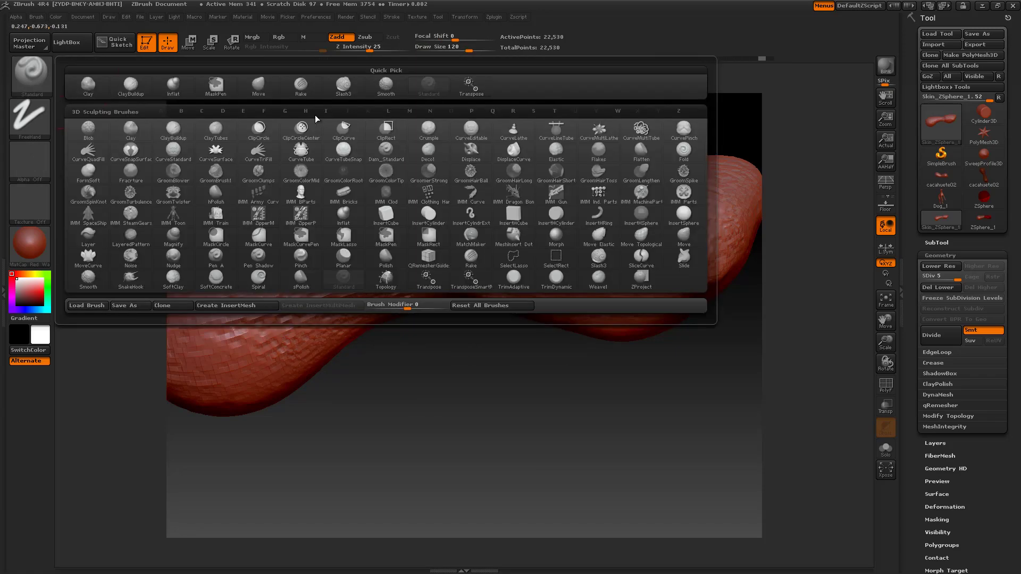
left_click(338, 86)
mouse_move(405, 452)
left_mouse_down()
mouse_move(558, 319)
mouse_move(557, 294)
mouse_move(558, 325)
mouse_move(532, 276)
mouse_move(524, 281)
left_mouse_up()
key("space")
key("space")
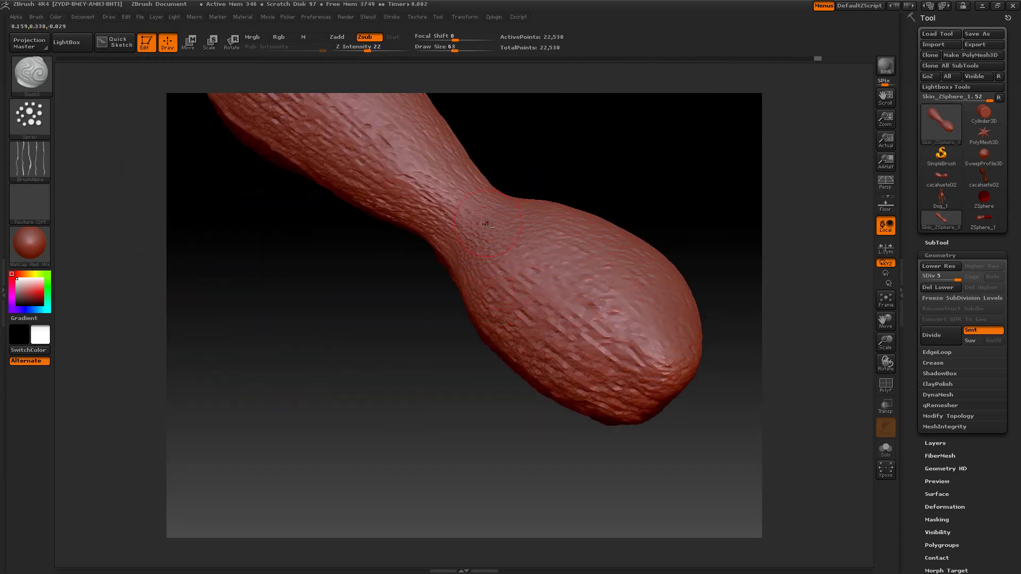
mouse_move(487, 223)
left_mouse_down()
mouse_move(466, 325)
mouse_move(432, 410)
mouse_move(425, 402)
left_mouse_up()
Smooth a patch on the peanut's right end with the Standard brush.
left_click(36, 81)
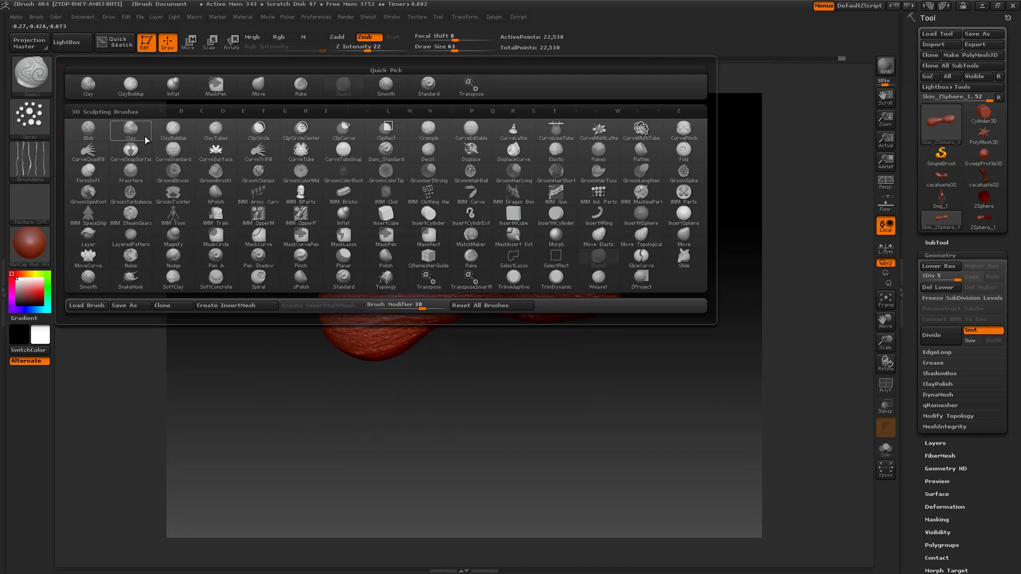
left_click(432, 84)
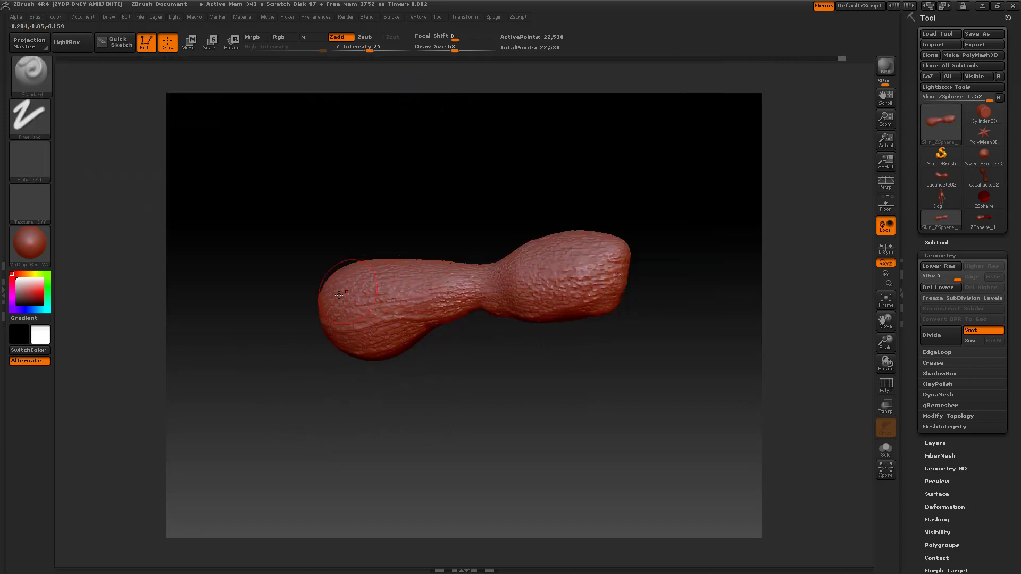
left_click_drag(381, 289, 159, 213)
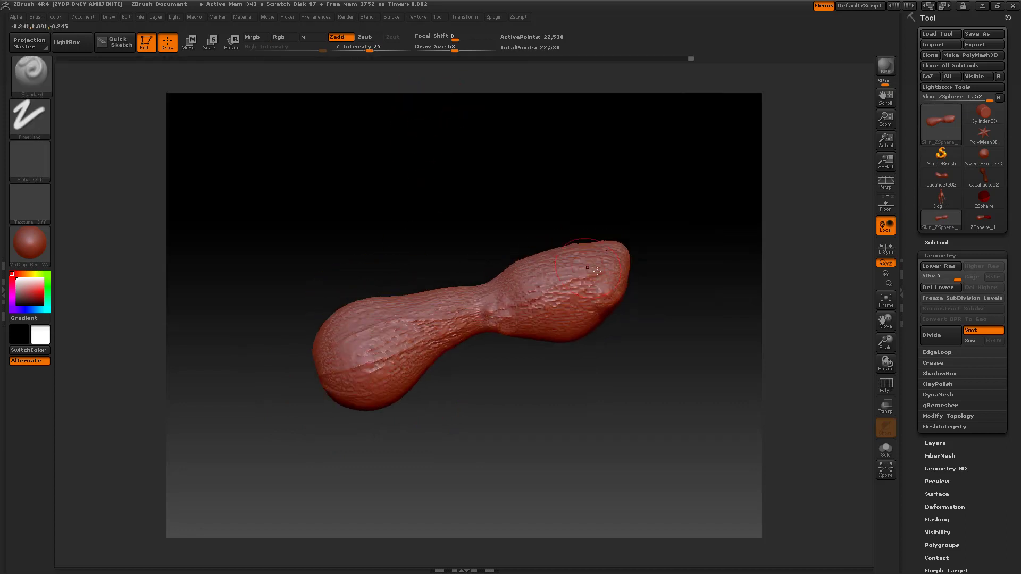
mouse_move(585, 282)
left_mouse_down("shift")
mouse_move(604, 301)
mouse_move(528, 302)
left_mouse_up("shift")
Choose Slash3 with the B-S-L shortcut and set draw size 16, intensity 8.
key("b")
key("s")
key("l")
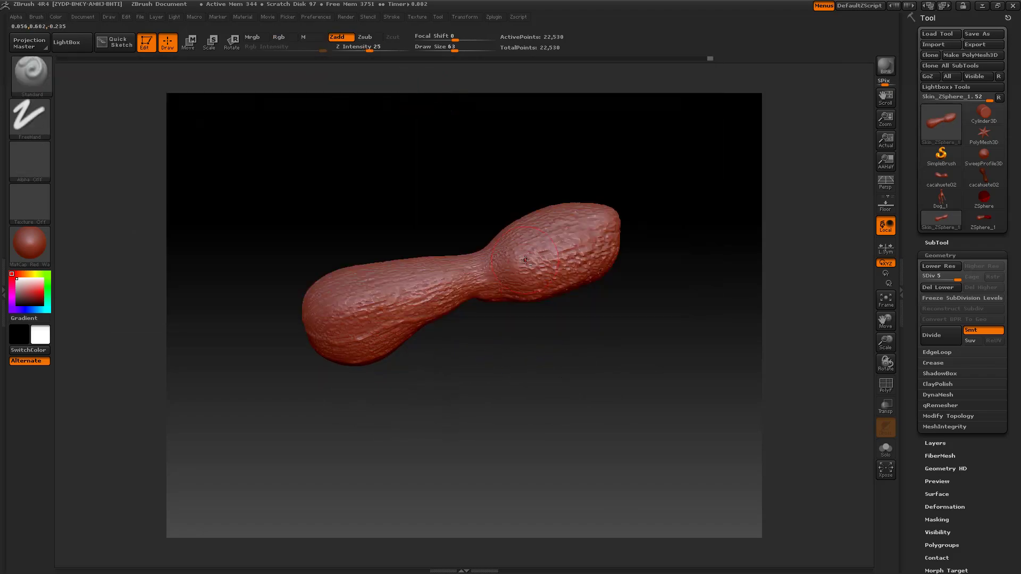
key("space")
left_click_drag(526, 264, 495, 264)
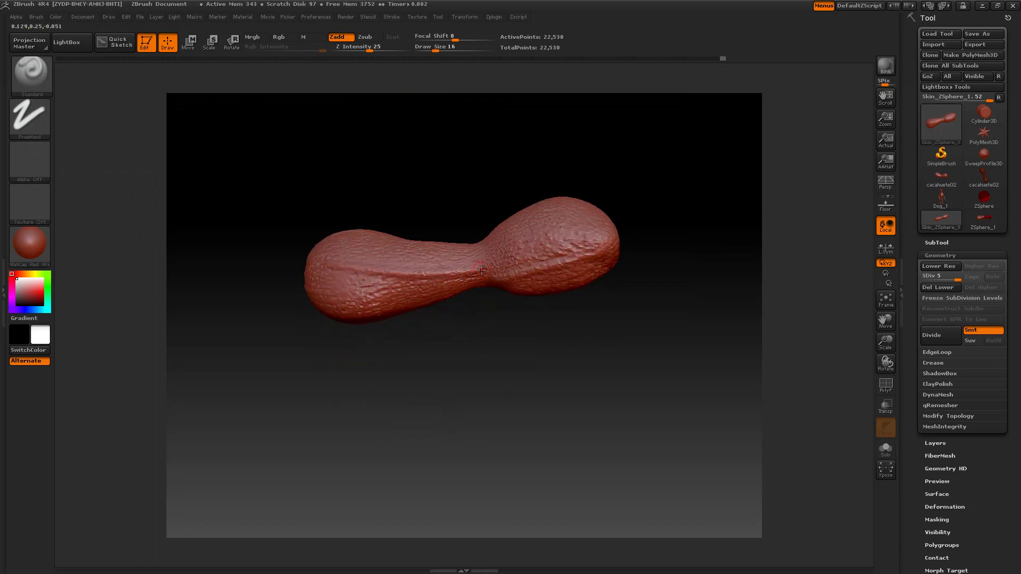
key("space")
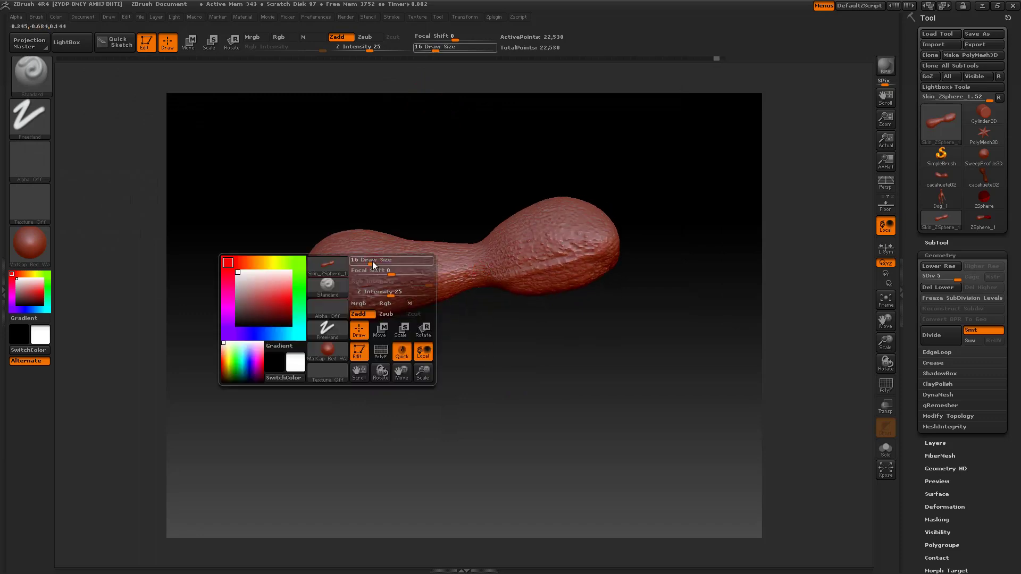
left_click_drag(383, 264, 362, 264)
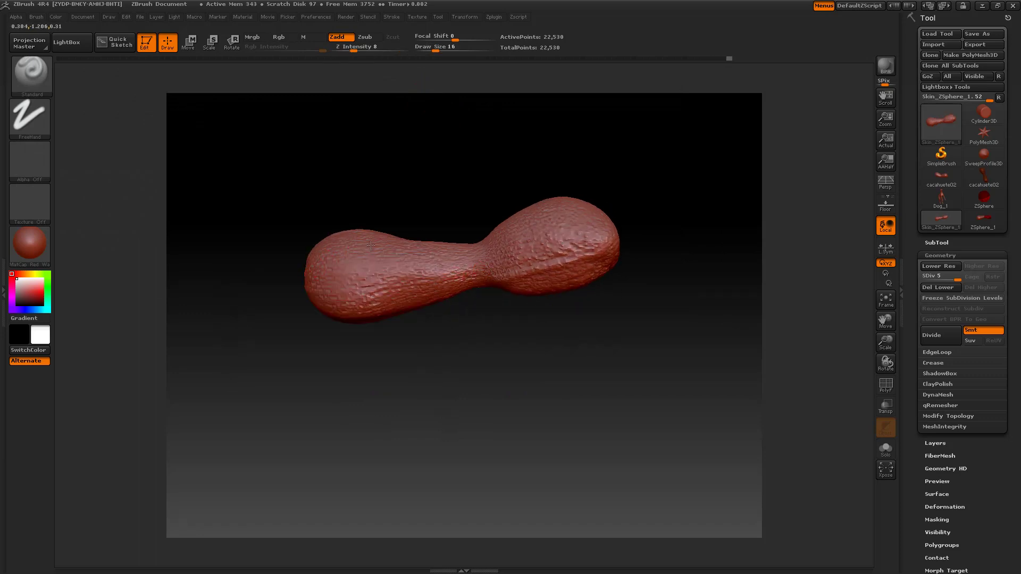
Raise the Slash3 brush to size 39 and intensity 12.
left_click_drag(342, 246, 531, 263)
key("space")
key("space")
mouse_move(497, 324)
left_mouse_down()
mouse_move(493, 254)
mouse_move(507, 209)
left_mouse_up()
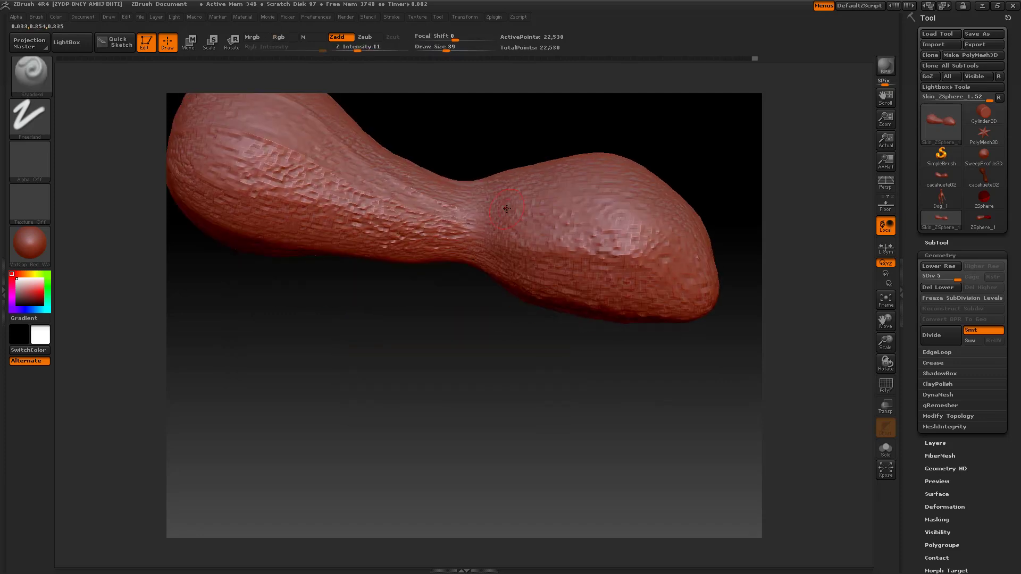
left_click(359, 50)
left_click_drag(671, 232, 684, 201)
Switch to the Rake brush at size 154 with reset focal shift and work the lower bulb.
key("b")
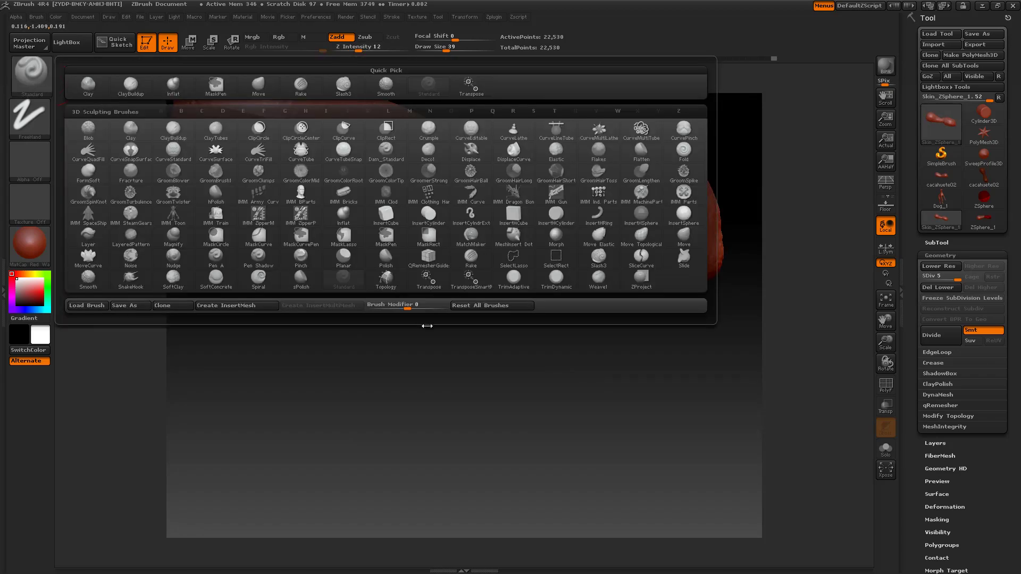
left_click(321, 128)
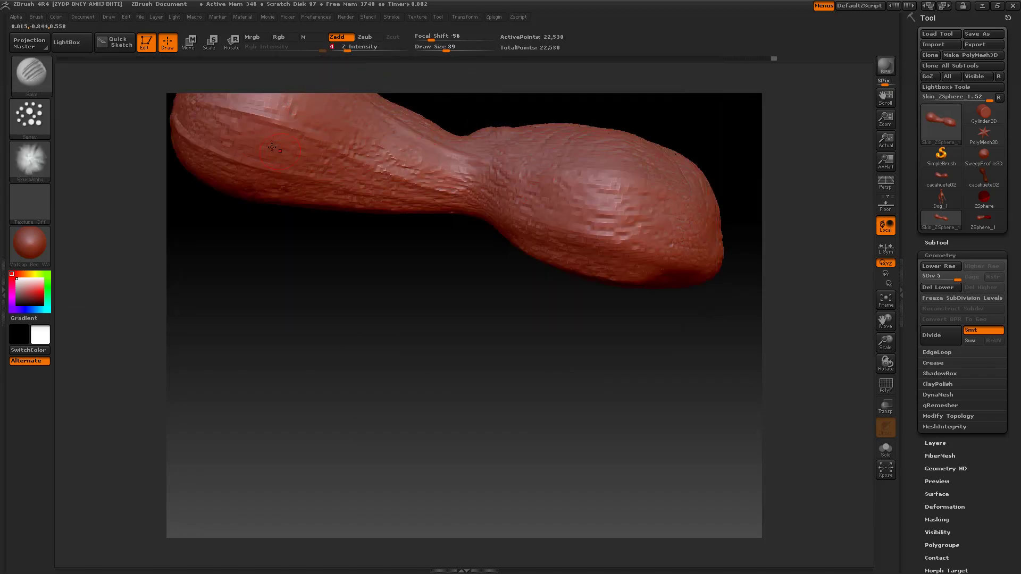
key("space")
left_click_drag(565, 209, 589, 210)
key("space")
left_click_drag(514, 205, 543, 204)
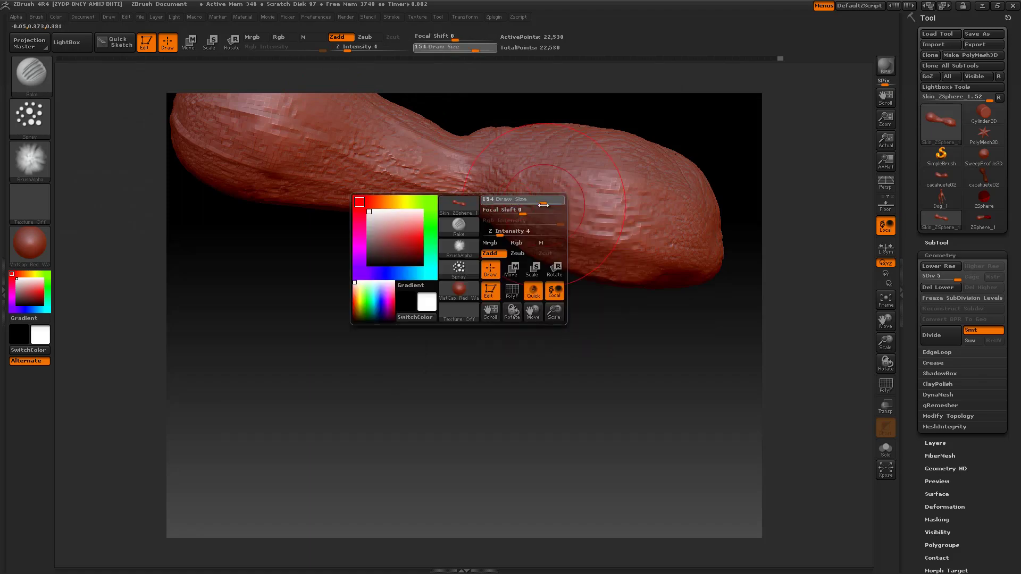
mouse_move(524, 319)
left_mouse_down()
mouse_move(542, 323)
mouse_move(553, 298)
left_mouse_up()
left_click_drag(266, 266, 266, 159, "alt")
left_click_drag(457, 319, 457, 453, "shift")
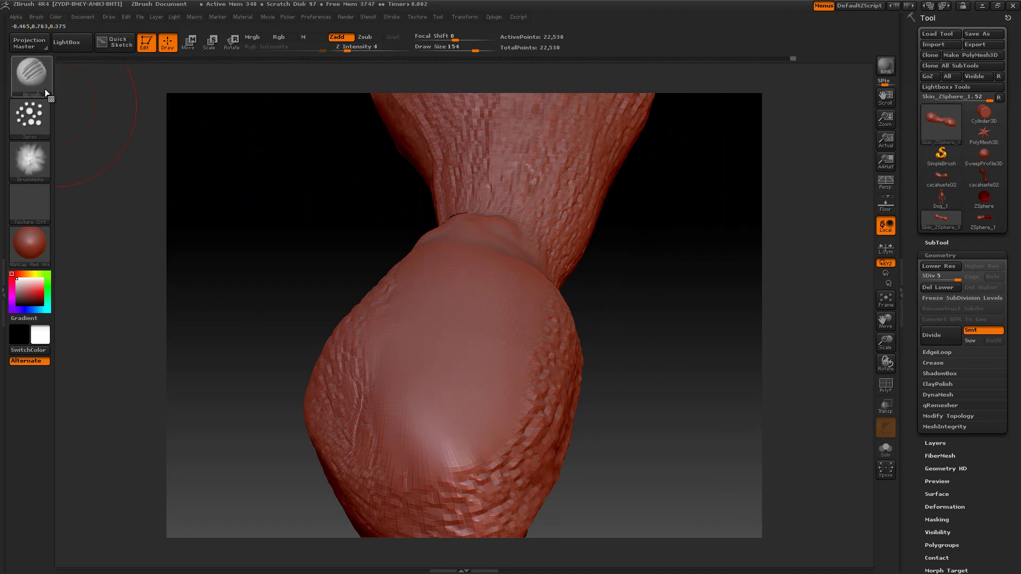
Pick Slash3 and rotate to a close, tilted view of the bulb.
left_click(21, 78)
left_click(346, 142)
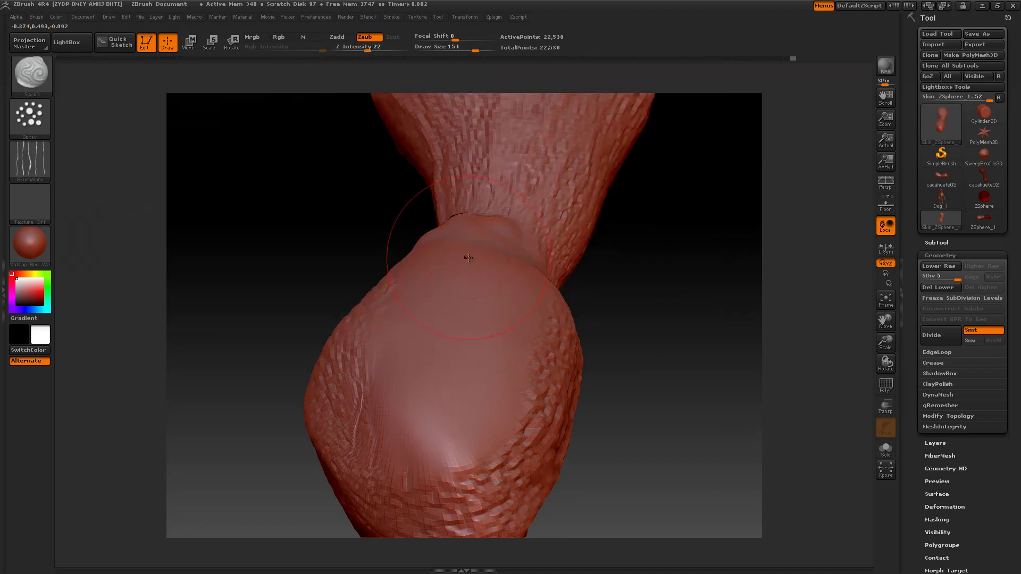
mouse_move(468, 258)
left_mouse_down()
mouse_move(472, 214)
mouse_move(367, 226)
left_mouse_up()
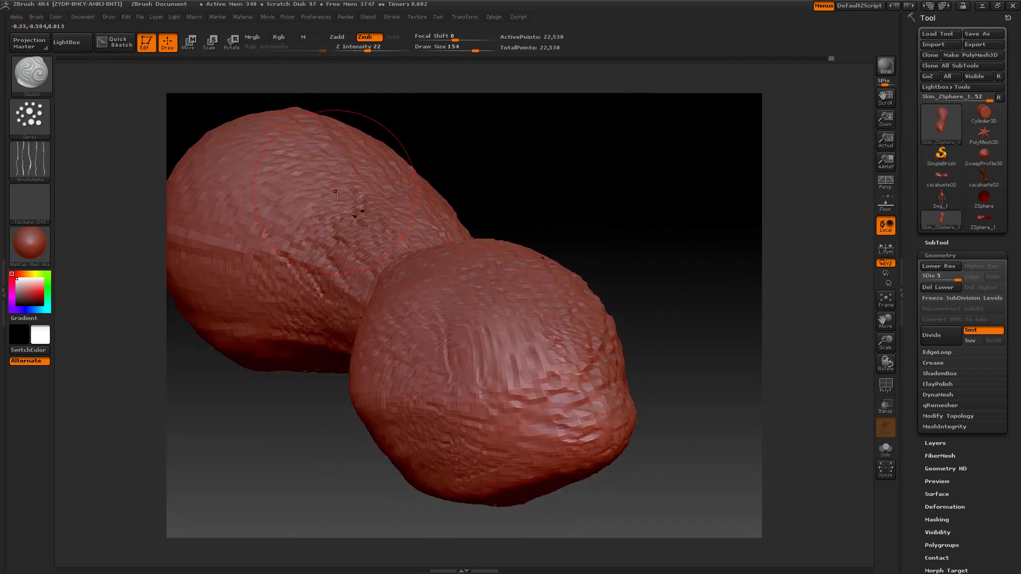
left_click_drag(336, 195, 425, 229)
Divide the mesh once more, carve wrinkle lines across the bulb, and frame the peanut.
left_click(940, 335)
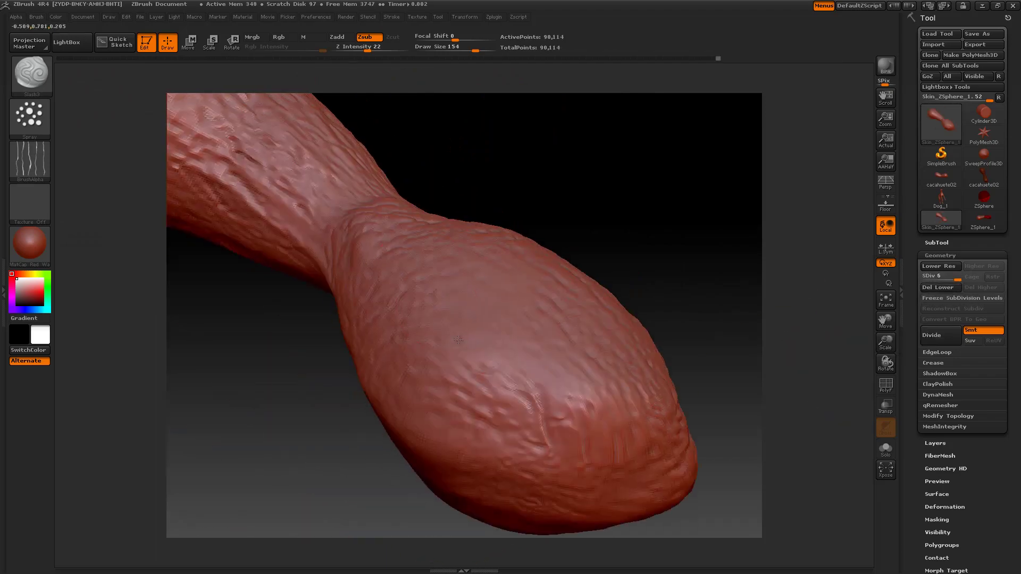
left_click_drag(458, 339, 603, 463)
key("f")
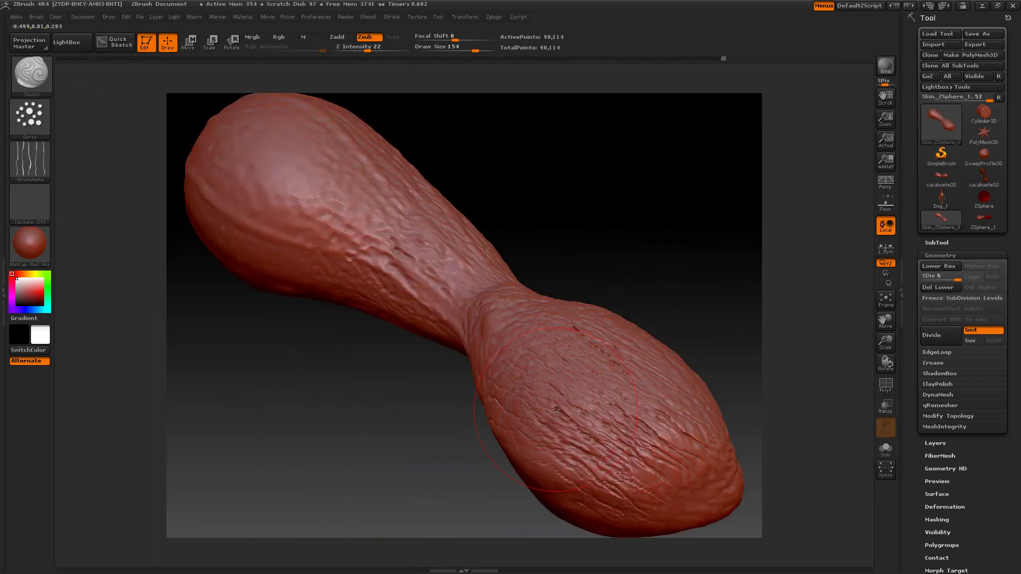
mouse_move(556, 410)
left_mouse_down("alt")
mouse_move(342, 342)
mouse_move(532, 405)
left_mouse_up("alt")
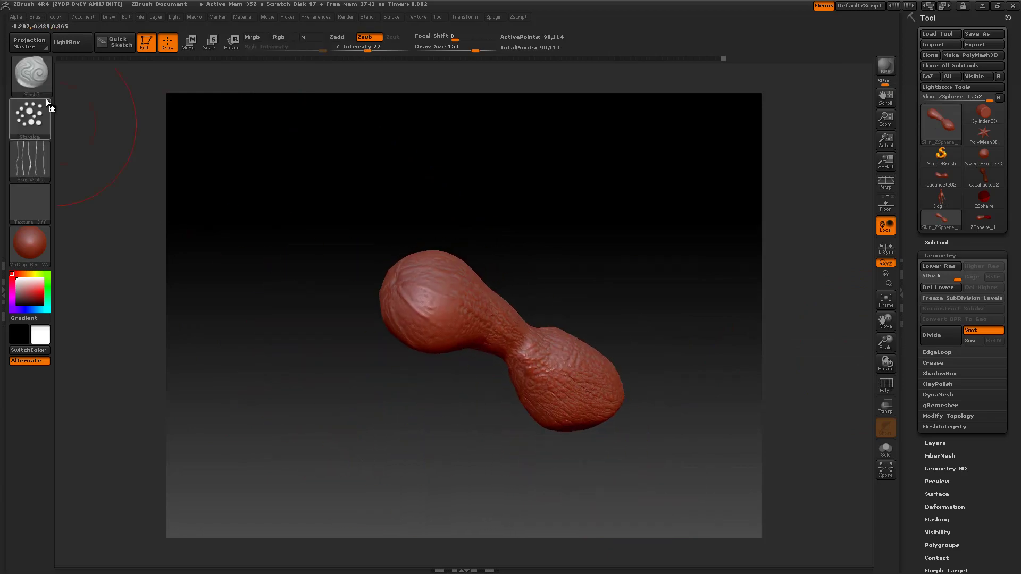
Select the Move brush and orbit the peanut through several angles.
left_click(32, 78)
left_click(359, 97)
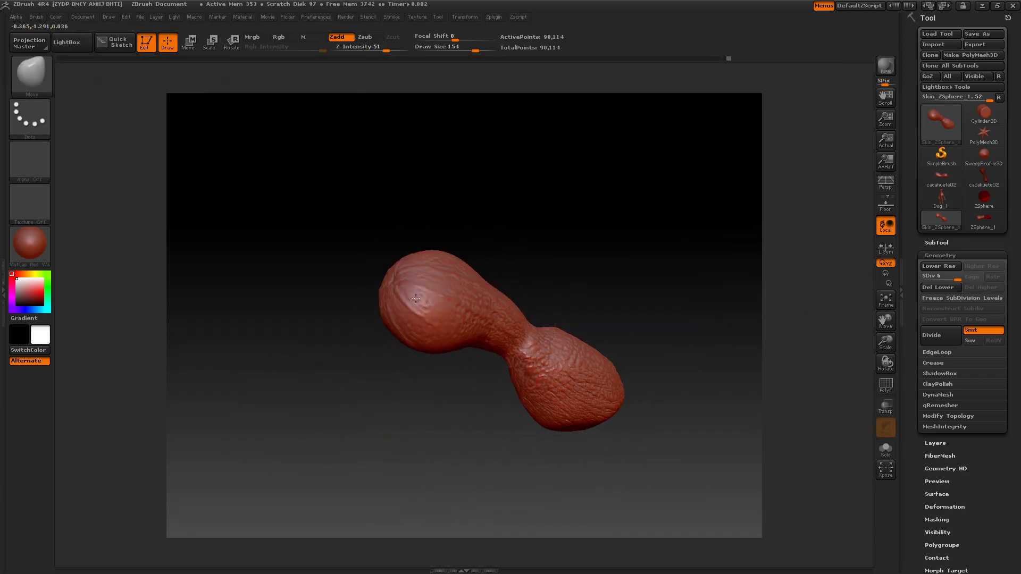
left_click_drag(510, 316, 330, 364)
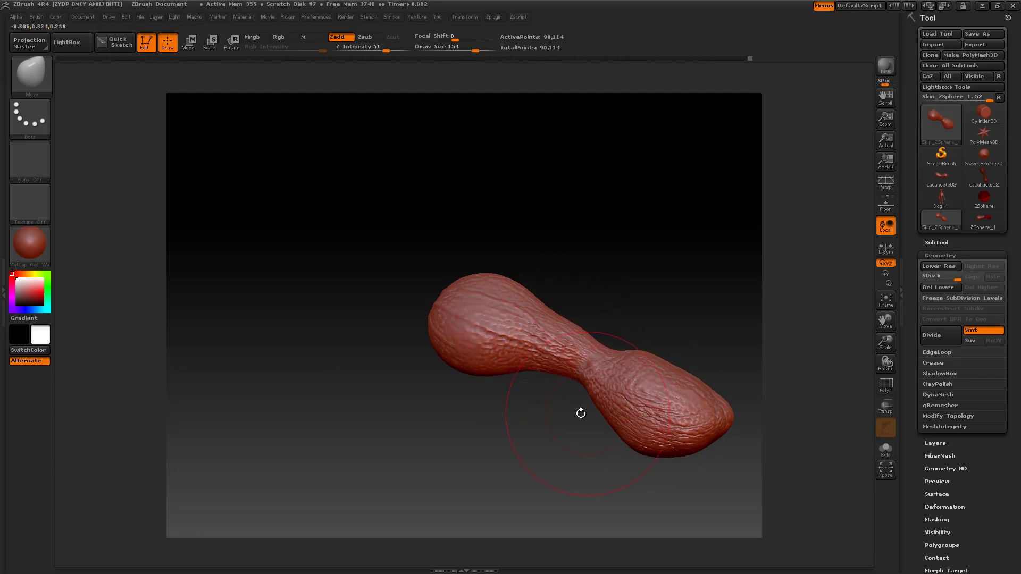
left_click_drag(582, 413, 592, 336)
mouse_move(559, 403)
left_mouse_down()
mouse_move(422, 296)
mouse_move(436, 374)
mouse_move(453, 339)
mouse_move(376, 331)
mouse_move(406, 306)
left_mouse_up()
mouse_move(426, 265)
left_mouse_down()
mouse_move(456, 324)
mouse_move(215, 317)
left_mouse_up()
Apply the FastShader material to the peanut.
left_click(25, 245)
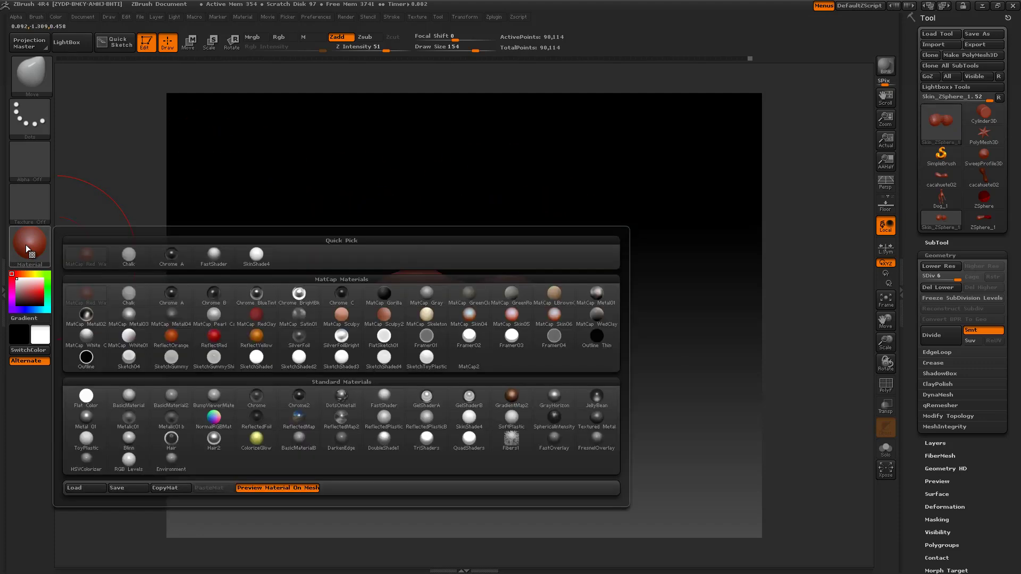
left_click(384, 399)
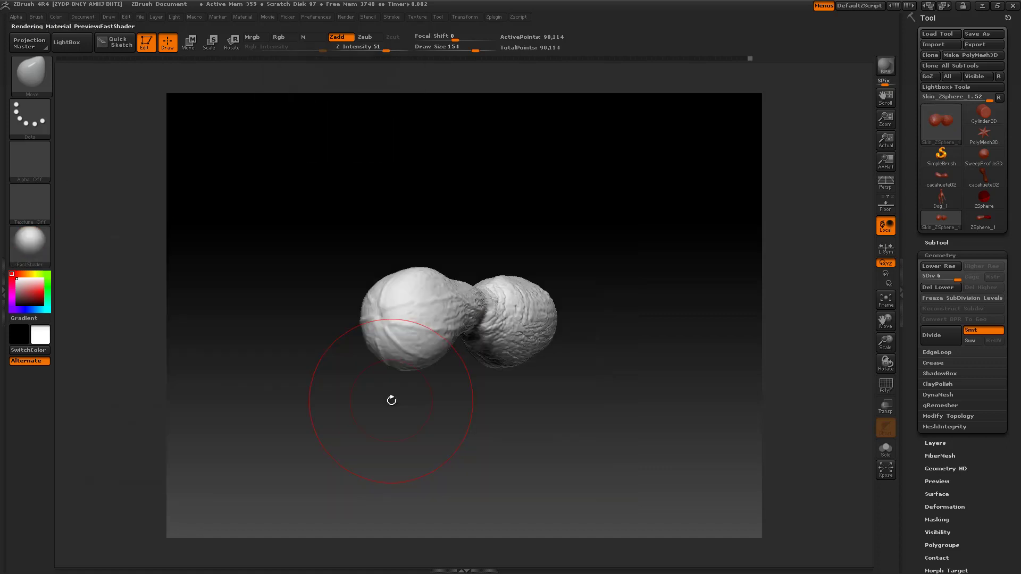
left_click_drag(462, 333, 425, 388)
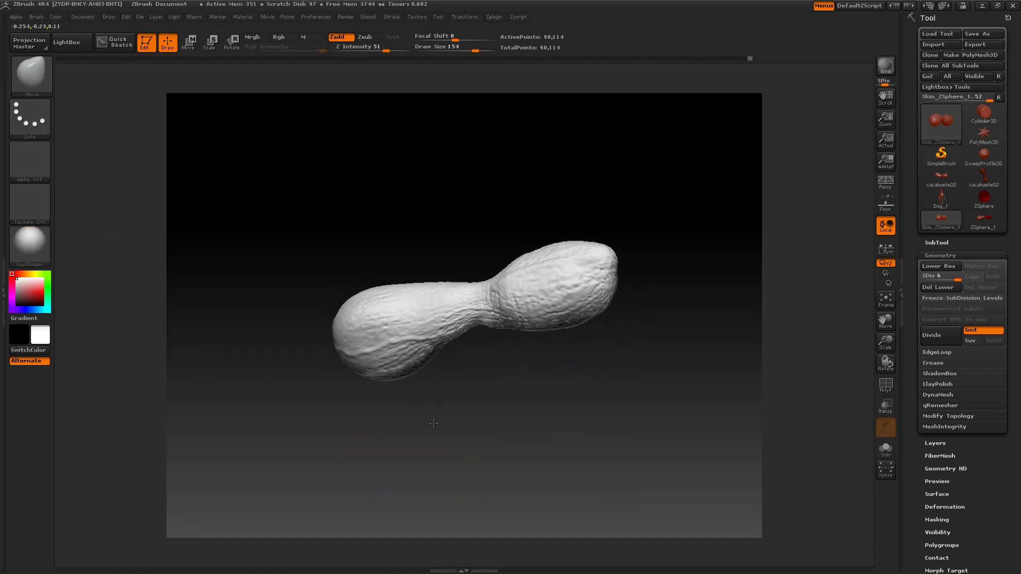
Fill the peanut with white via Color > FillObject and turn on Rgb painting.
left_click(60, 17)
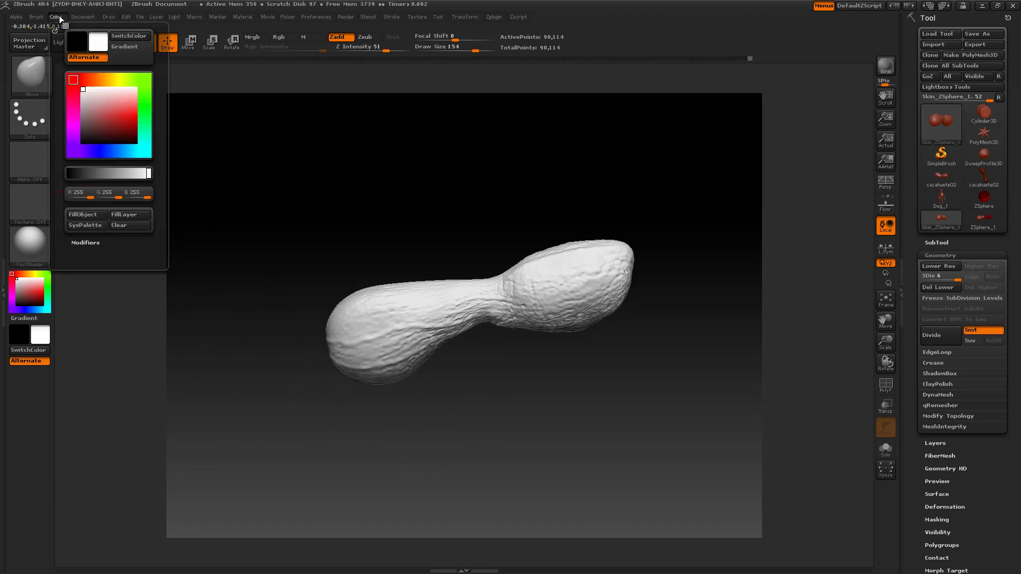
left_click(89, 215)
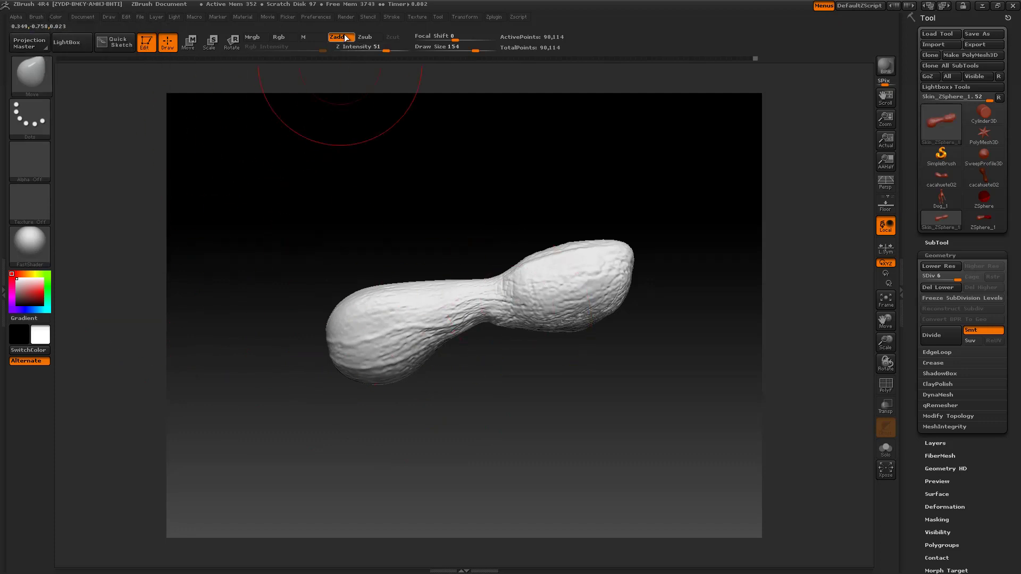
left_click(276, 37)
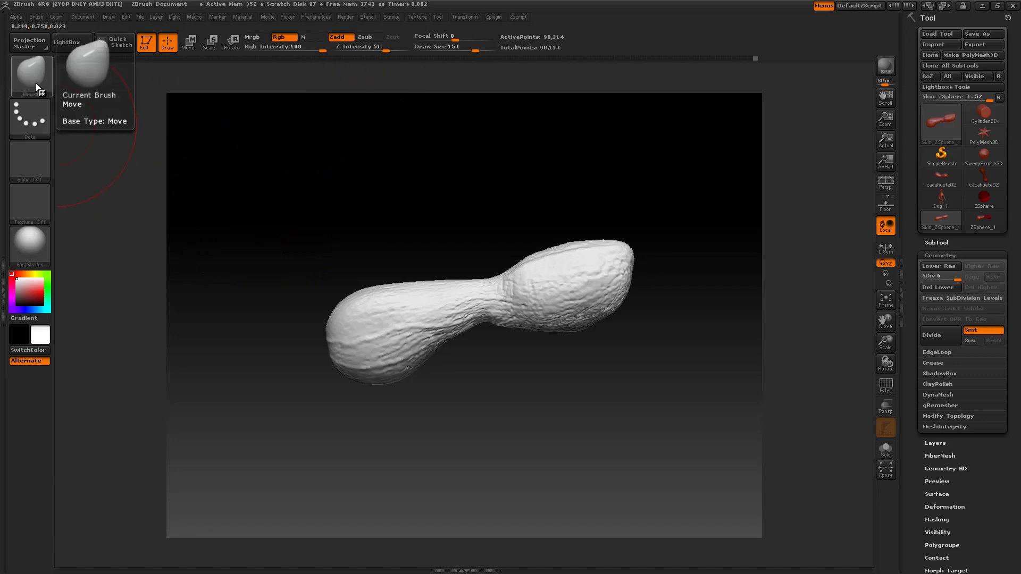
Set the brush to Spray stroke, Alpha 58, a tan-brown colour and draw size 103.
left_click(35, 116)
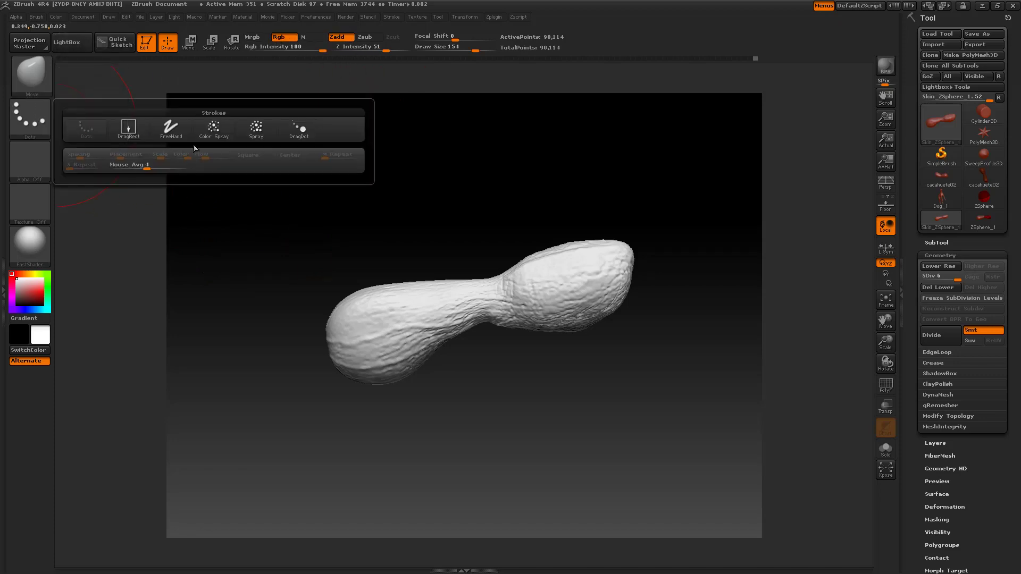
left_click(256, 130)
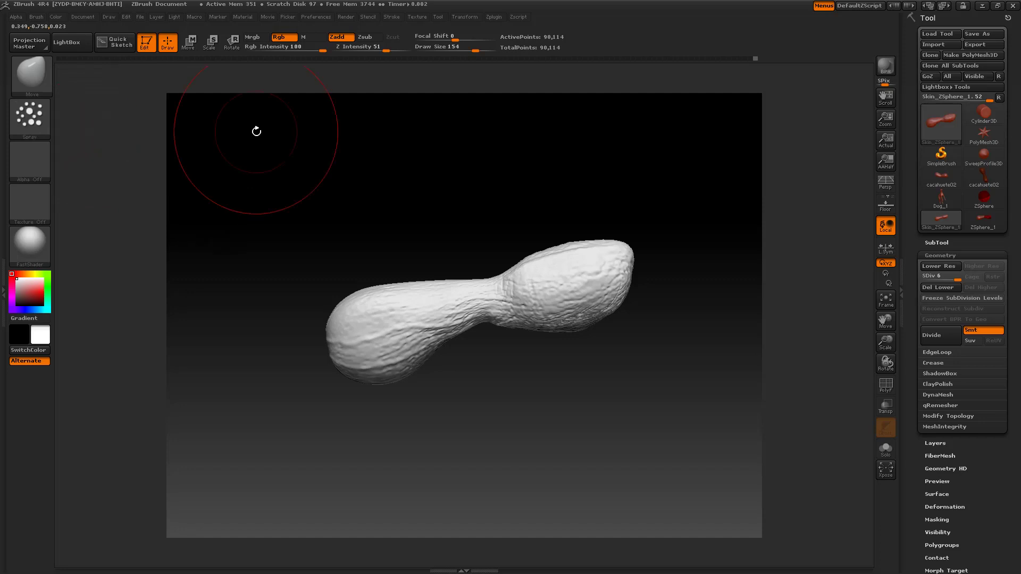
left_click(34, 167)
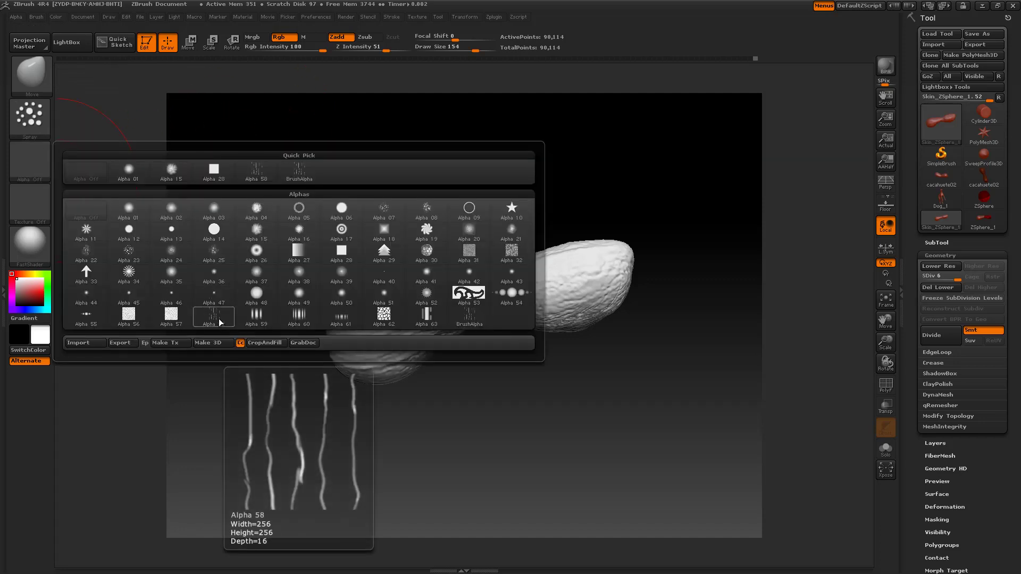
left_click(216, 319)
left_click(32, 295)
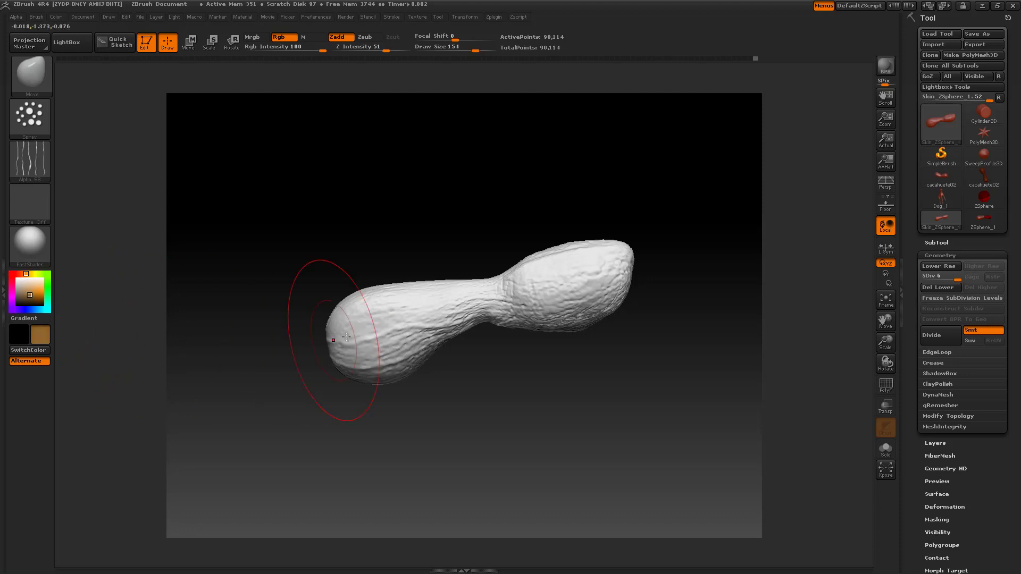
key("space")
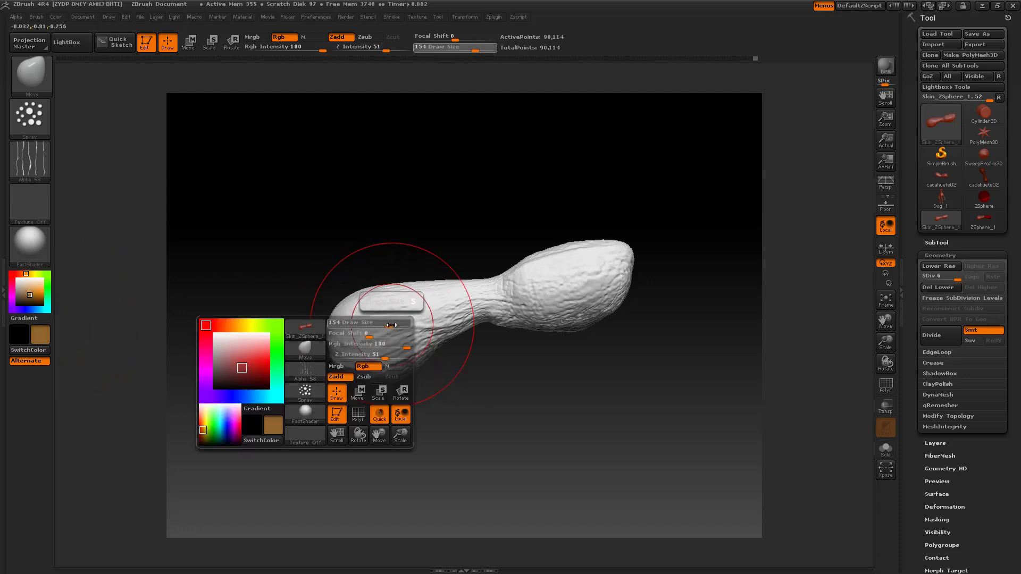
left_click_drag(390, 324, 427, 318)
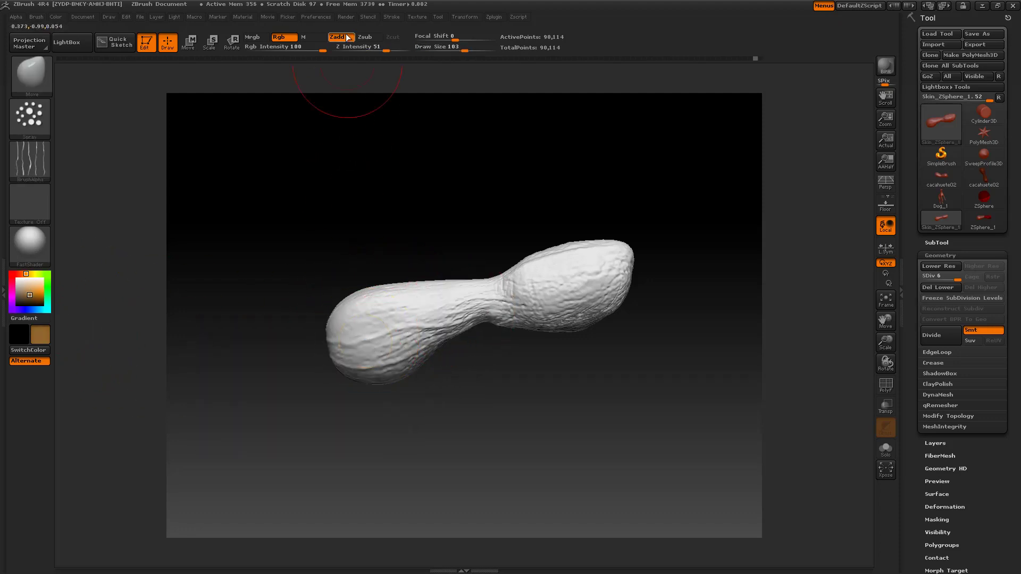
key("ctrl")
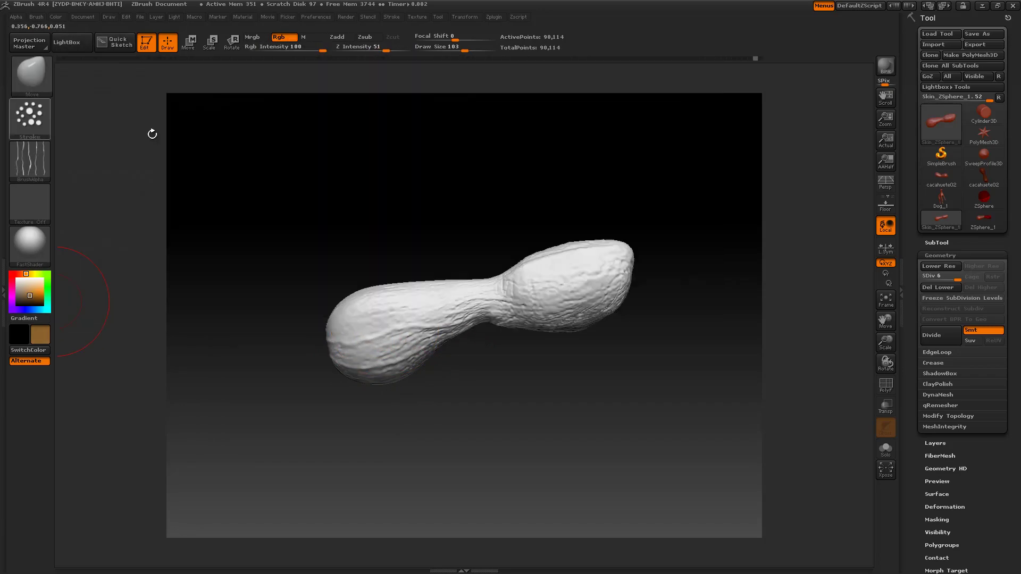
Paint brown strokes over the neck and left lobe with Slash3.
key("b")
left_click(351, 79)
mouse_move(404, 298)
left_mouse_down()
mouse_move(351, 314)
mouse_move(436, 266)
left_mouse_up()
left_click_drag(501, 214, 537, 229)
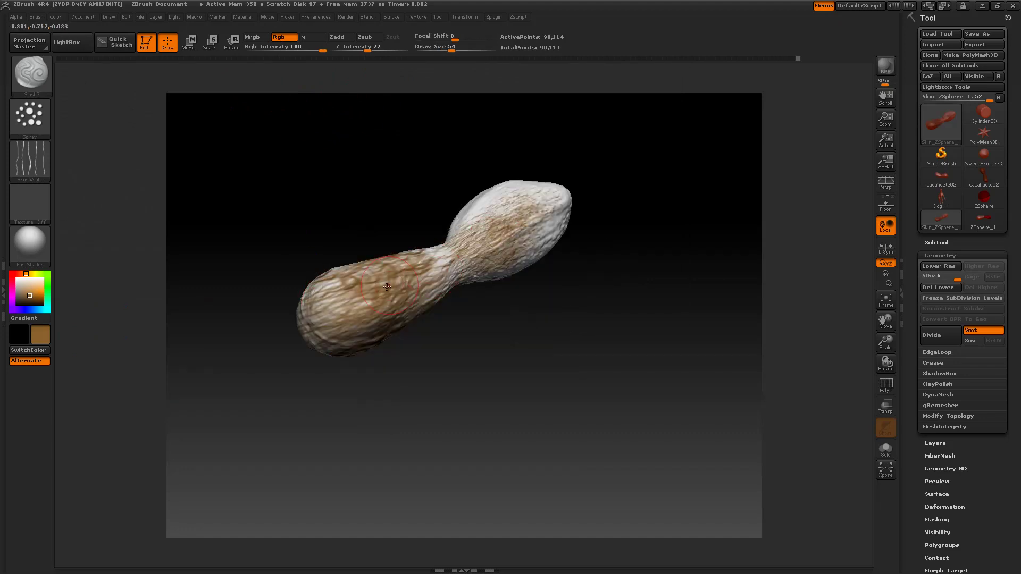
left_click_drag(611, 330, 633, 239)
left_click_drag(319, 298, 351, 250)
left_click_drag(633, 239, 612, 340)
left_click_drag(414, 277, 468, 250)
left_click_drag(612, 340, 622, 319)
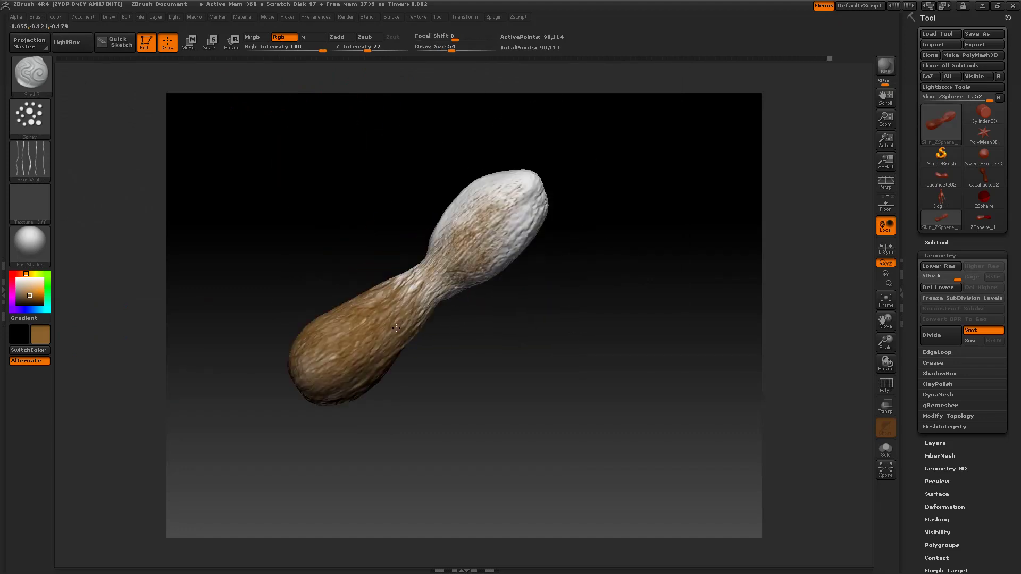
mouse_move(638, 373)
left_mouse_down()
mouse_move(612, 319)
mouse_move(639, 266)
left_mouse_up()
mouse_move(665, 426)
left_mouse_down()
mouse_move(380, 303)
mouse_move(245, 202)
mouse_move(340, 255)
left_mouse_up()
Enlarge the brush and paint the upper-left lobe and remaining whitish patch brown.
key("space")
left_click_drag(351, 299, 371, 300)
mouse_move(479, 240)
left_mouse_down()
mouse_move(541, 372)
mouse_move(359, 314)
left_mouse_up()
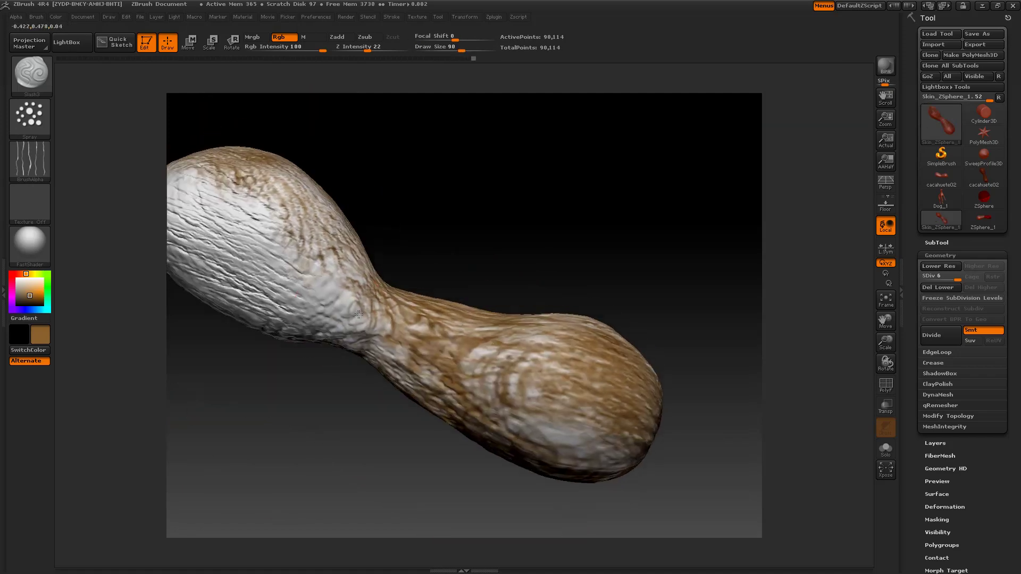
mouse_move(585, 186)
left_mouse_down()
mouse_move(532, 239)
mouse_move(612, 213)
mouse_move(410, 367)
left_mouse_up()
mouse_move(479, 159)
left_mouse_down()
mouse_move(585, 186)
mouse_move(477, 307)
mouse_move(399, 175)
left_mouse_up()
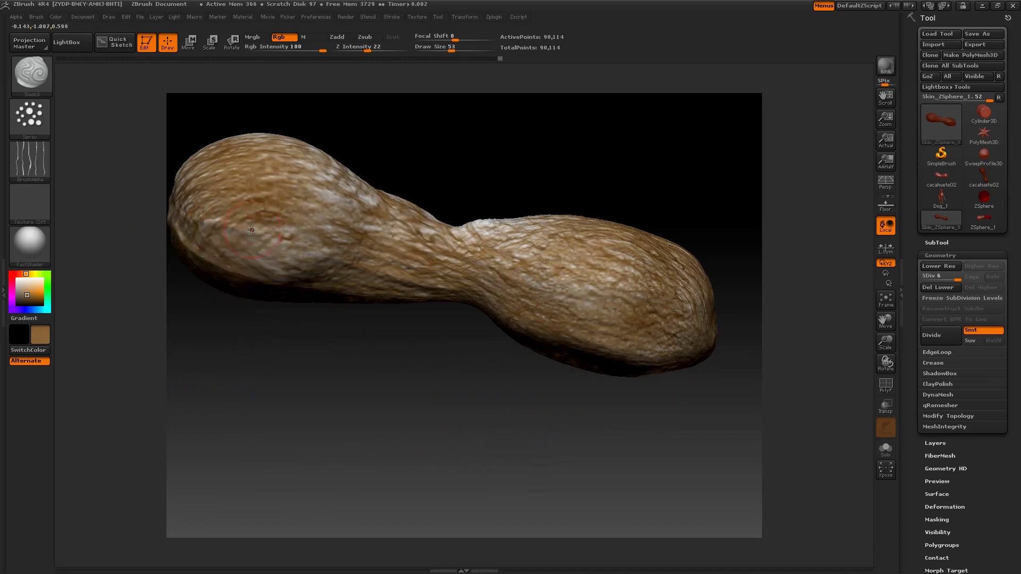
mouse_move(213, 133)
left_mouse_down()
mouse_move(332, 226)
mouse_move(447, 337)
mouse_move(322, 271)
mouse_move(446, 308)
mouse_move(319, 297)
mouse_move(274, 319)
mouse_move(380, 258)
mouse_move(525, 320)
mouse_move(422, 262)
mouse_move(449, 320)
mouse_move(430, 261)
mouse_move(406, 228)
mouse_move(392, 239)
mouse_move(394, 213)
mouse_move(457, 218)
left_mouse_up()
Frame the peanut and orbit it to check coverage, ending horizontal and centred.
key("space")
key("f")
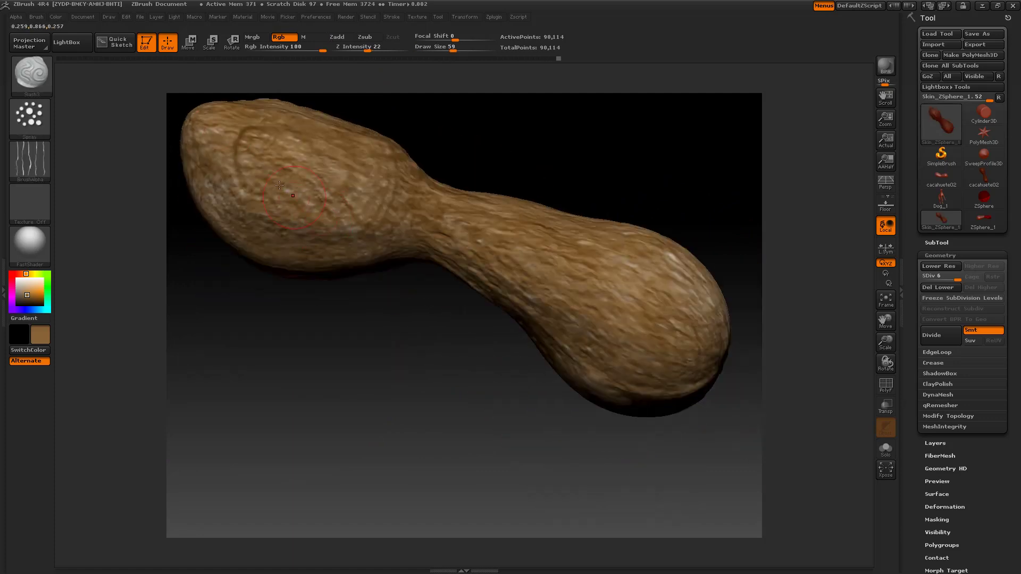
mouse_move(691, 279)
left_mouse_down("alt")
mouse_move(571, 406)
mouse_move(483, 195)
left_mouse_up("alt")
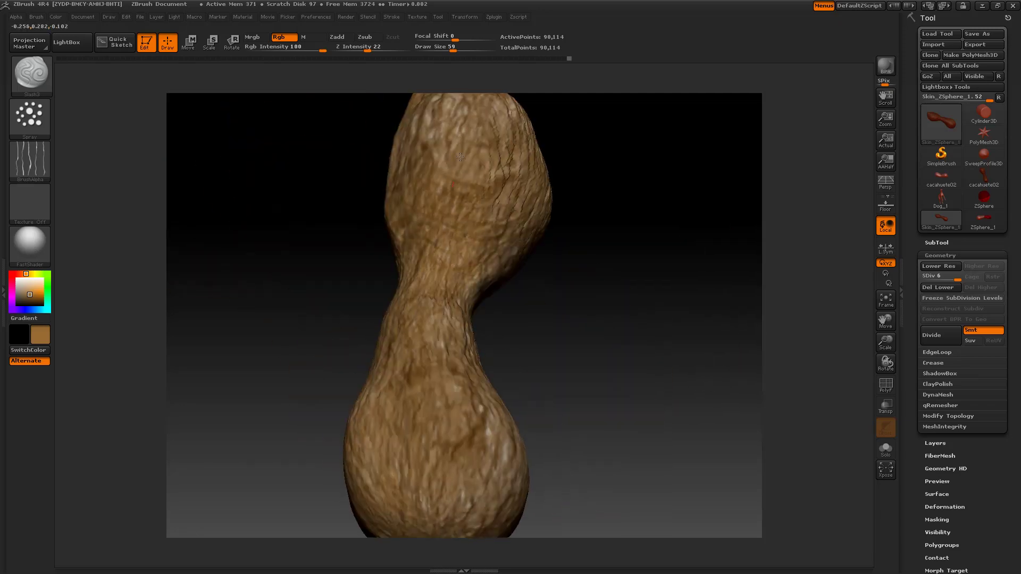
left_click_drag(513, 366, 617, 300)
mouse_move(630, 394)
left_mouse_down()
mouse_move(616, 285)
mouse_move(529, 337)
mouse_move(301, 335)
left_mouse_up()
left_click_drag(453, 304, 412, 409)
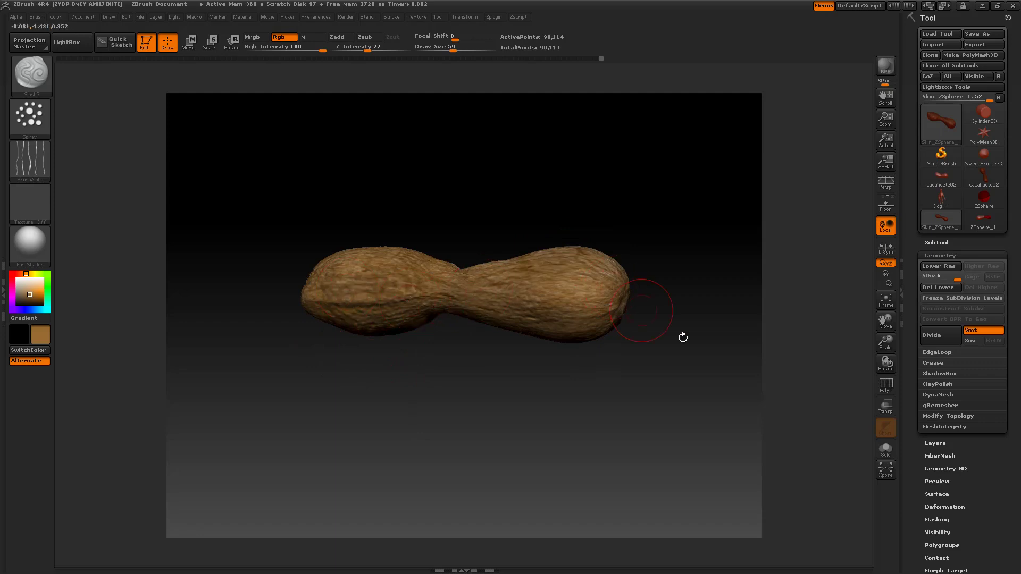
Collapse Geometry, apply Mask By Cavity from Tool > Masking, and invert the mask.
left_click(941, 254)
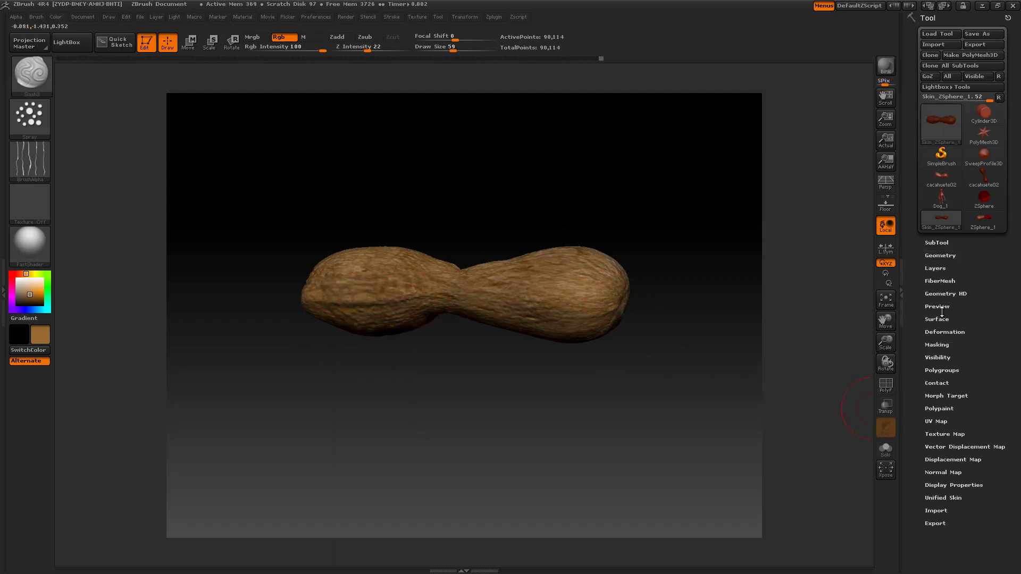
left_click(945, 346)
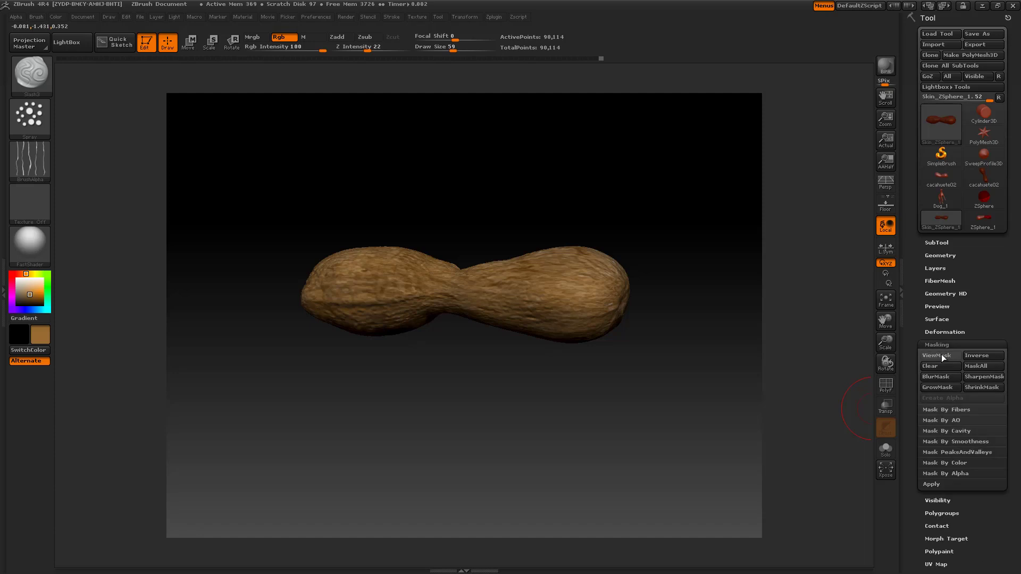
left_click(960, 433)
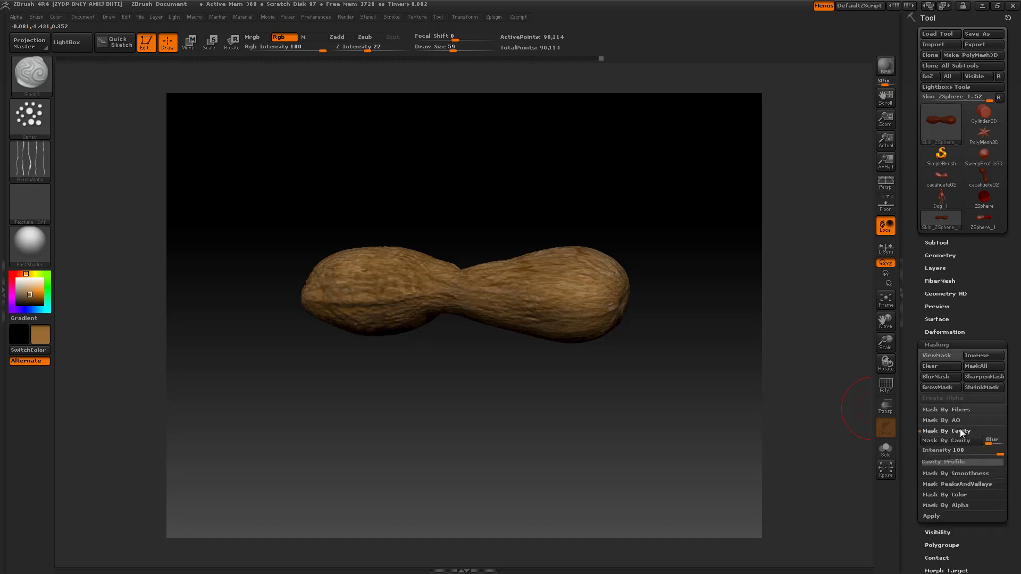
left_click(959, 443)
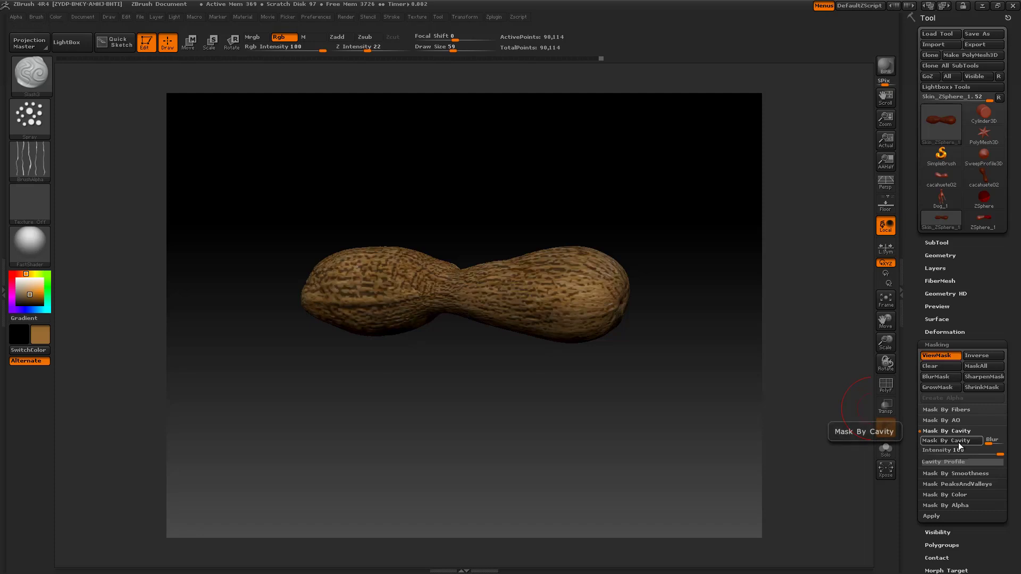
left_click(617, 388, "ctrl")
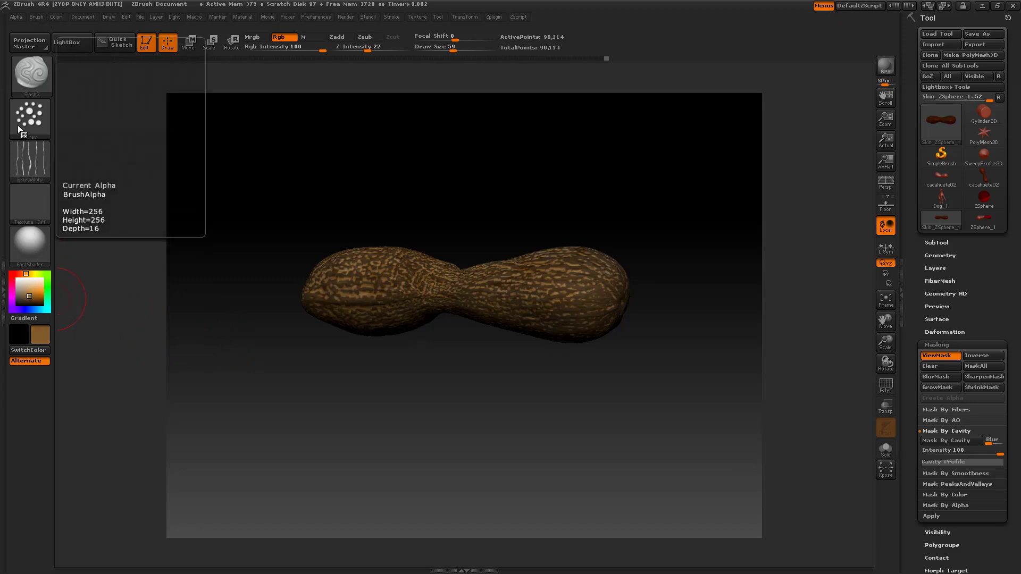
Set a FreeHand stroke and pick the speckled Alpha 07 from the quick palette.
left_click(33, 108)
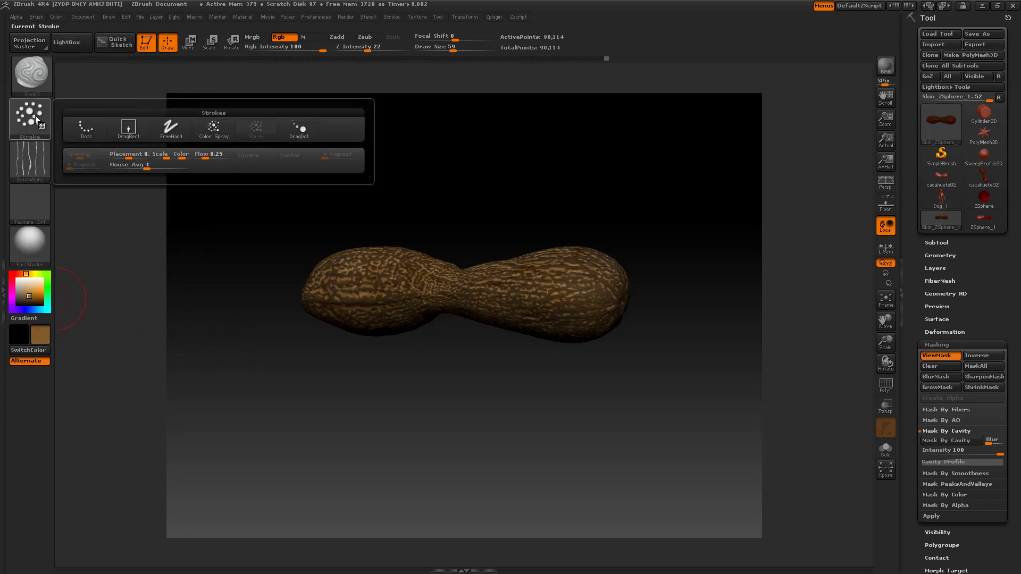
left_click(171, 128)
left_click(34, 164)
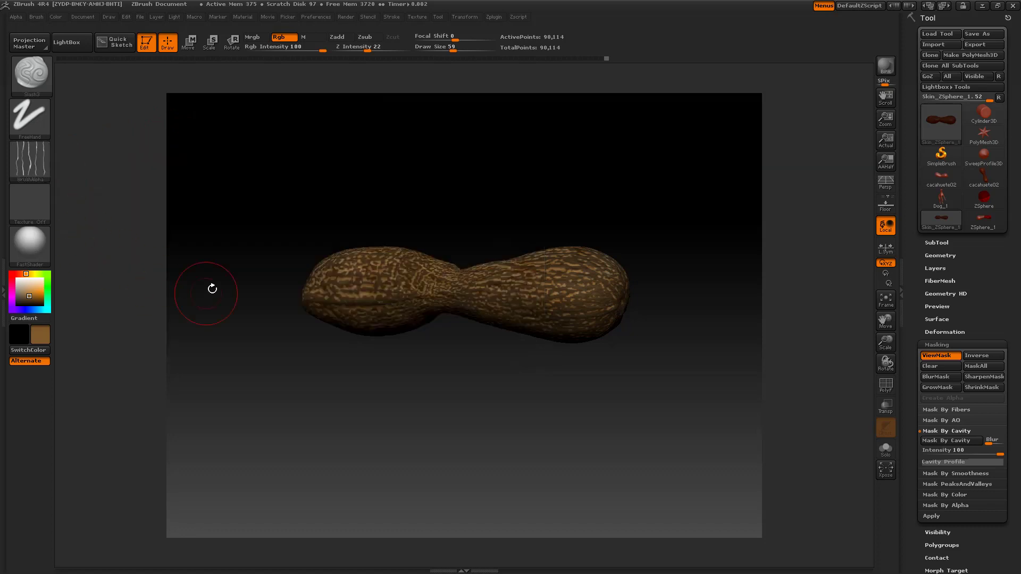
left_click(34, 164)
left_click(217, 209)
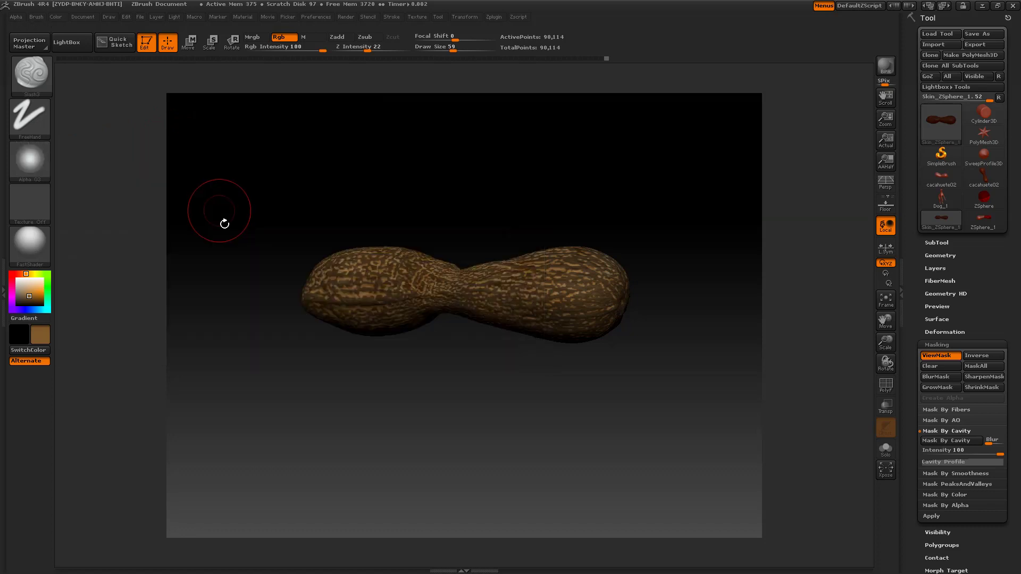
key("space")
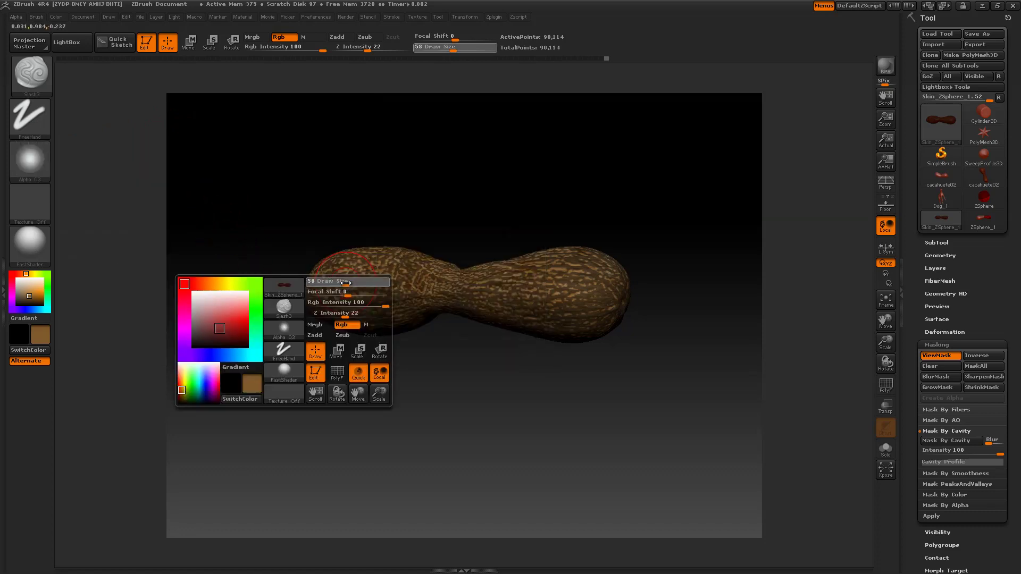
left_click(284, 327)
left_click(256, 211)
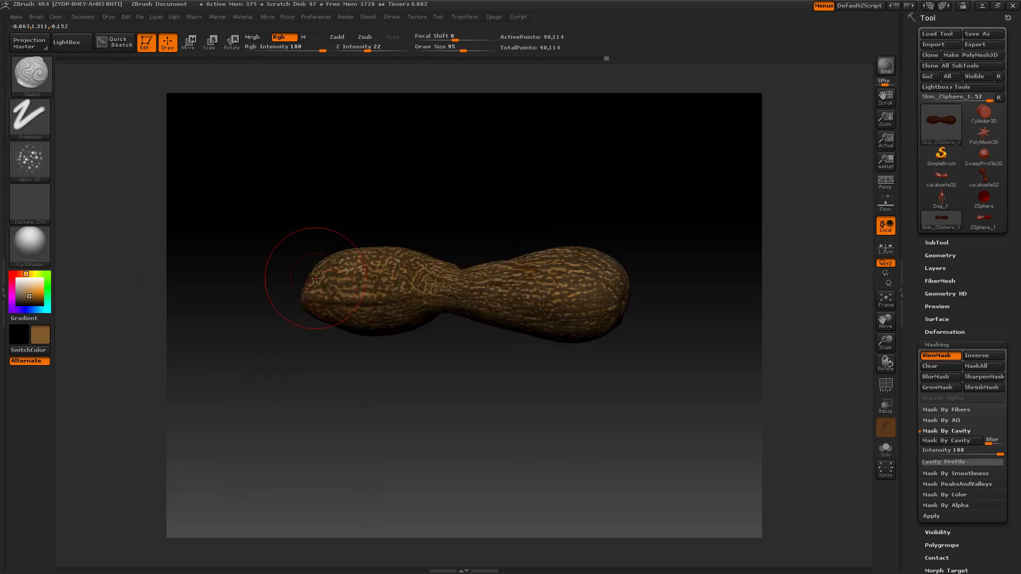
Orbit the peanut and clear its mask with Masking > Clear.
left_click_drag(464, 271, 442, 241)
mouse_move(645, 296)
left_mouse_down()
mouse_move(505, 456)
mouse_move(434, 319)
left_mouse_up()
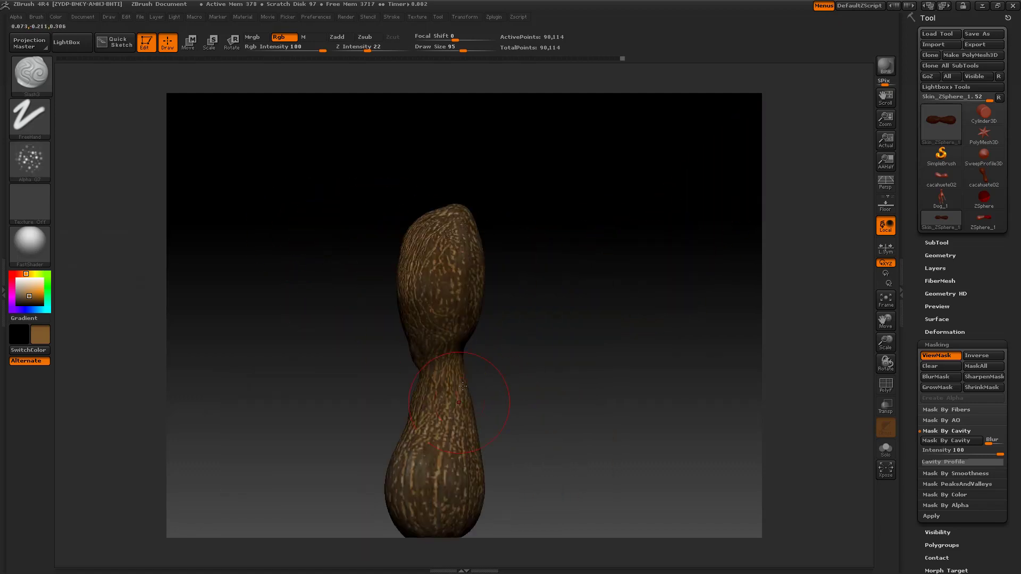
left_click(949, 368)
mouse_move(542, 385)
left_mouse_down()
mouse_move(462, 387)
mouse_move(444, 358)
left_mouse_up()
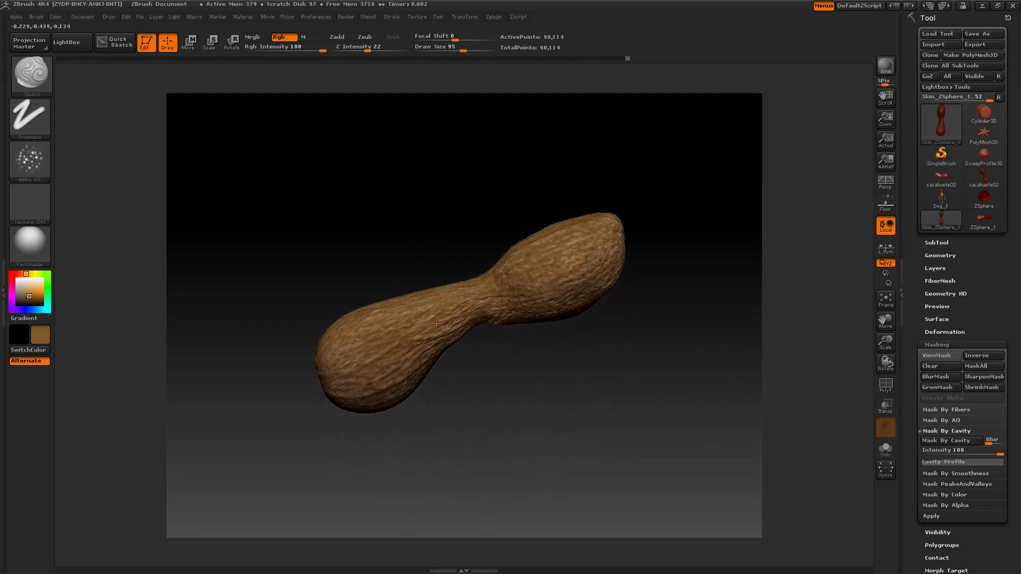
Level the peanut, expand UV Map to show Map Size 2048, then reopen Geometry.
mouse_move(436, 323)
left_mouse_down()
mouse_move(433, 365)
mouse_move(412, 285)
mouse_move(422, 285)
left_mouse_up()
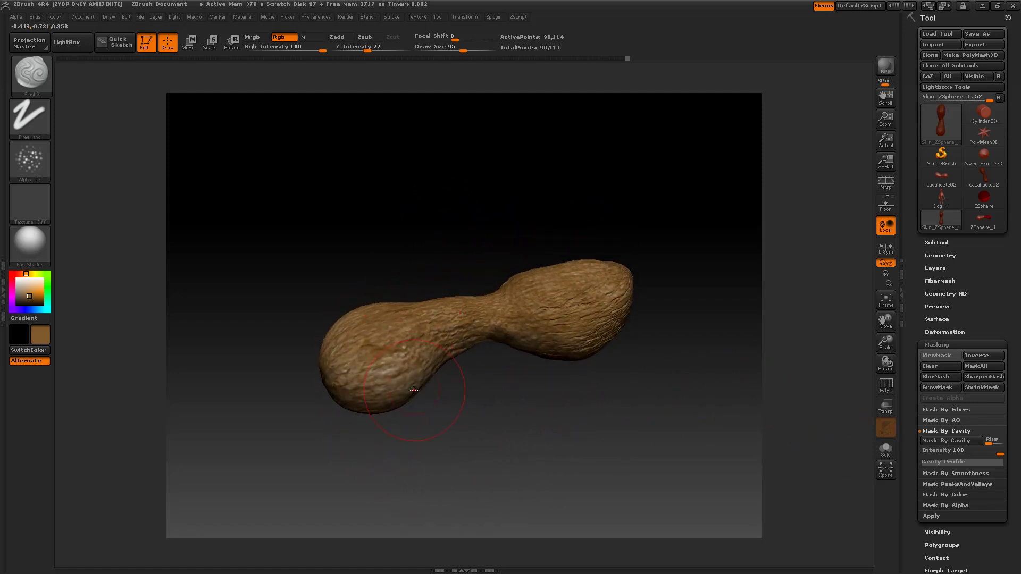
mouse_move(414, 391)
left_mouse_down()
mouse_move(426, 330)
mouse_move(532, 423)
left_mouse_up()
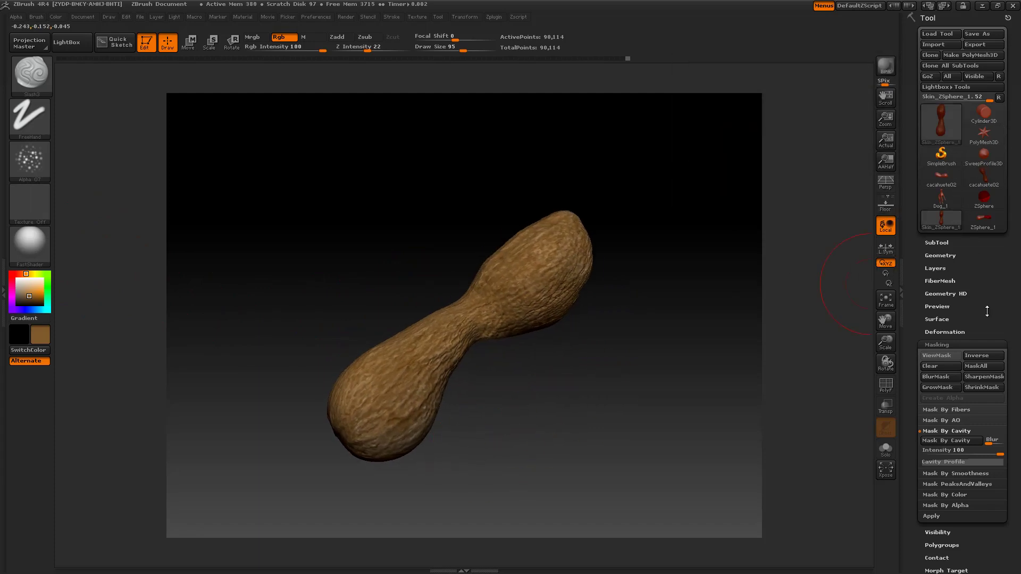
left_click_drag(987, 311, 990, 218)
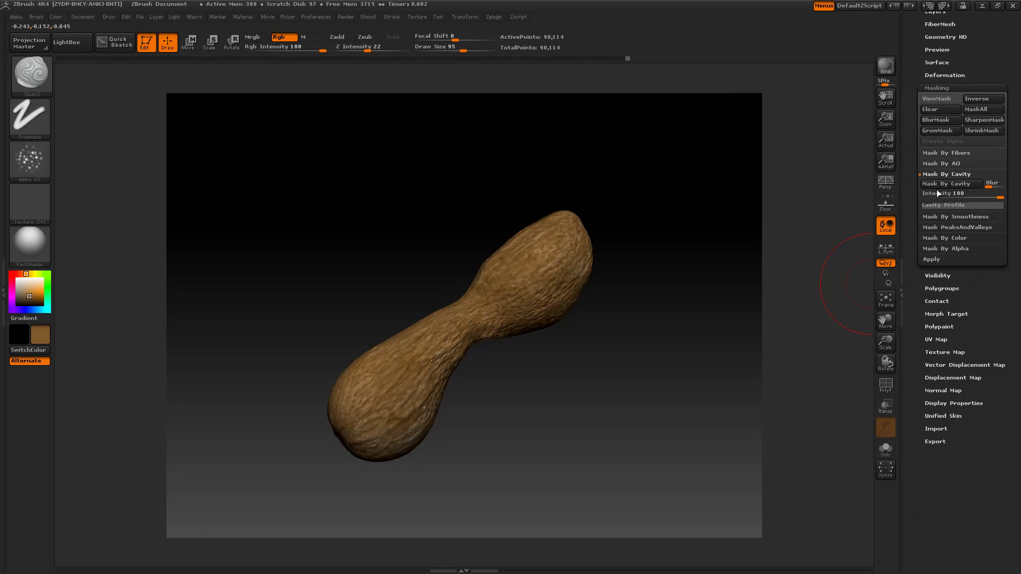
mouse_move(973, 465)
left_mouse_down()
mouse_move(989, 240)
mouse_move(994, 329)
left_mouse_up()
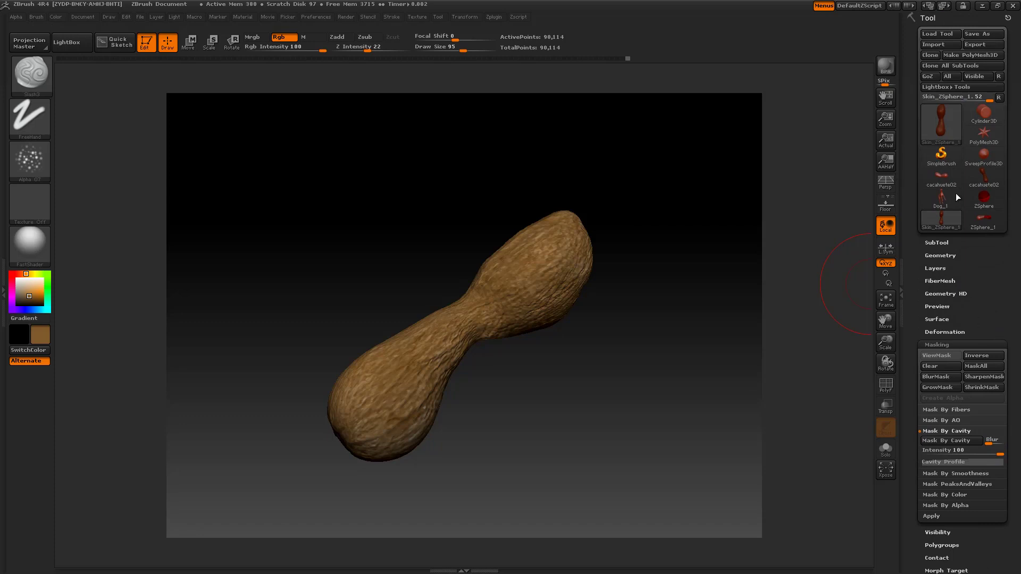
left_click_drag(983, 291, 982, 209)
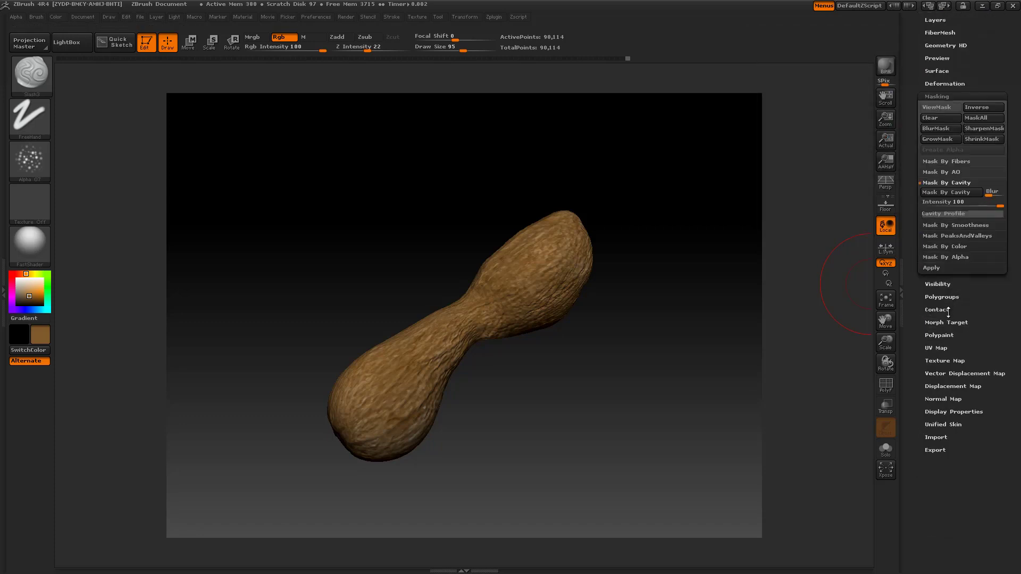
left_click(942, 348)
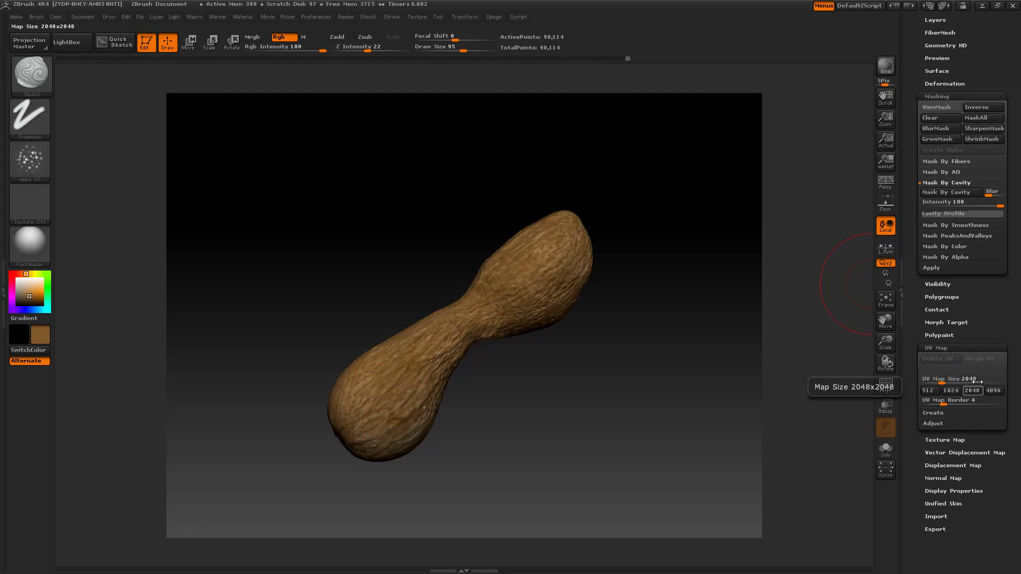
left_click_drag(1001, 310, 1000, 415)
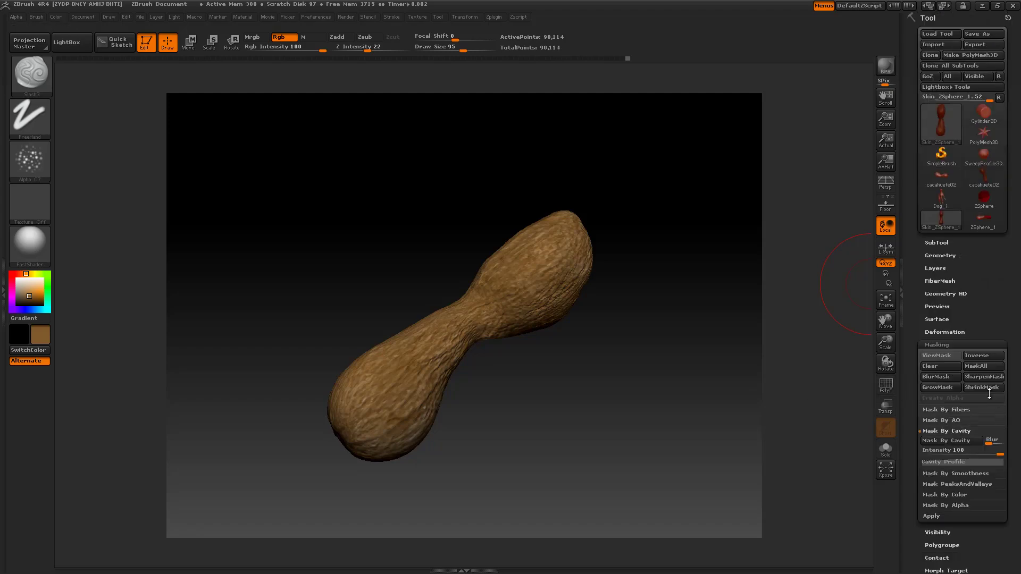
left_click(942, 255)
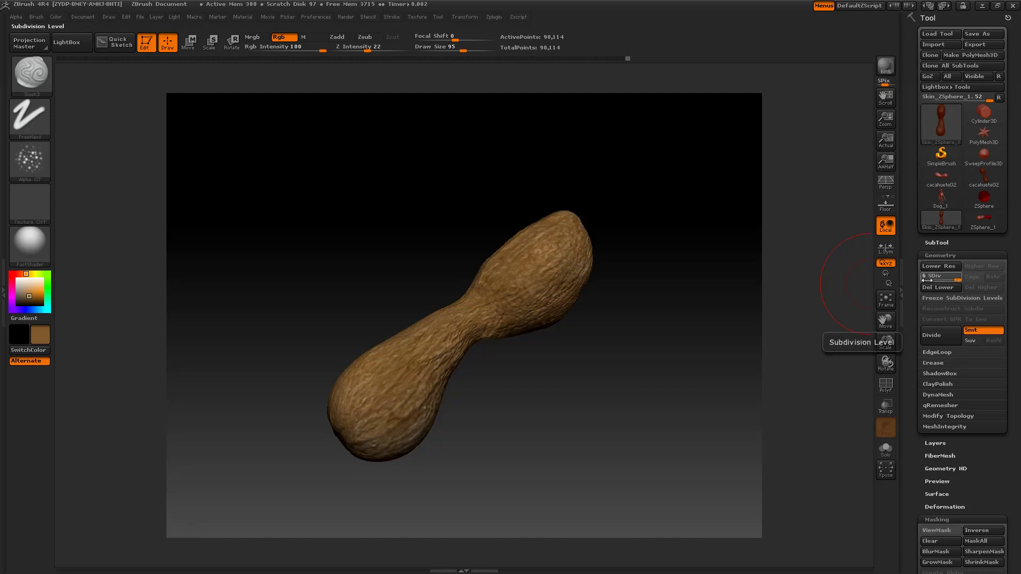
Inspect the Decimation Master sliders in the Zplugin menu, then expand Geometry HD.
left_click(493, 17)
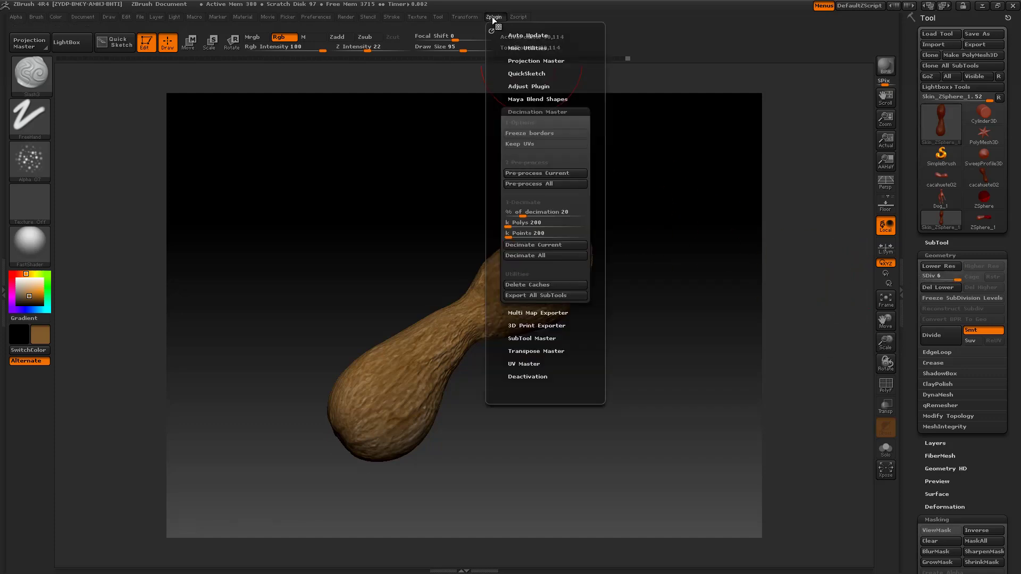
left_click(546, 112)
left_click(545, 112)
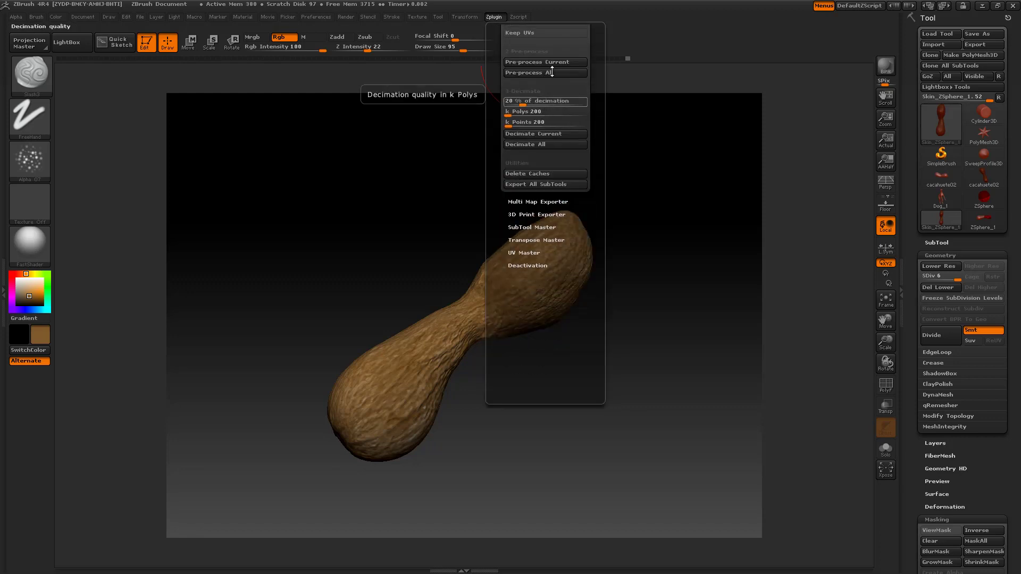
left_click_drag(593, 101, 593, 211)
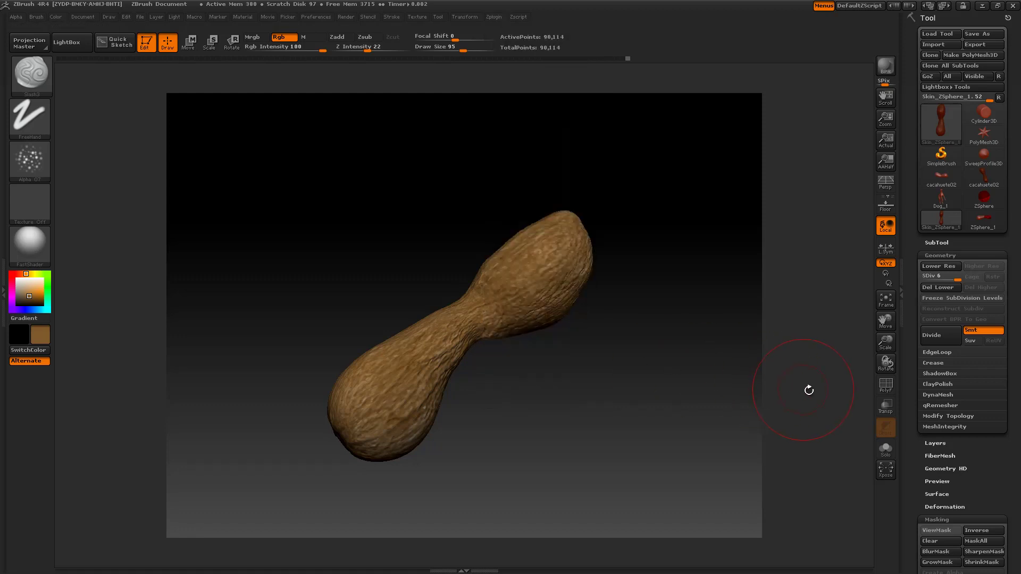
left_click(992, 467)
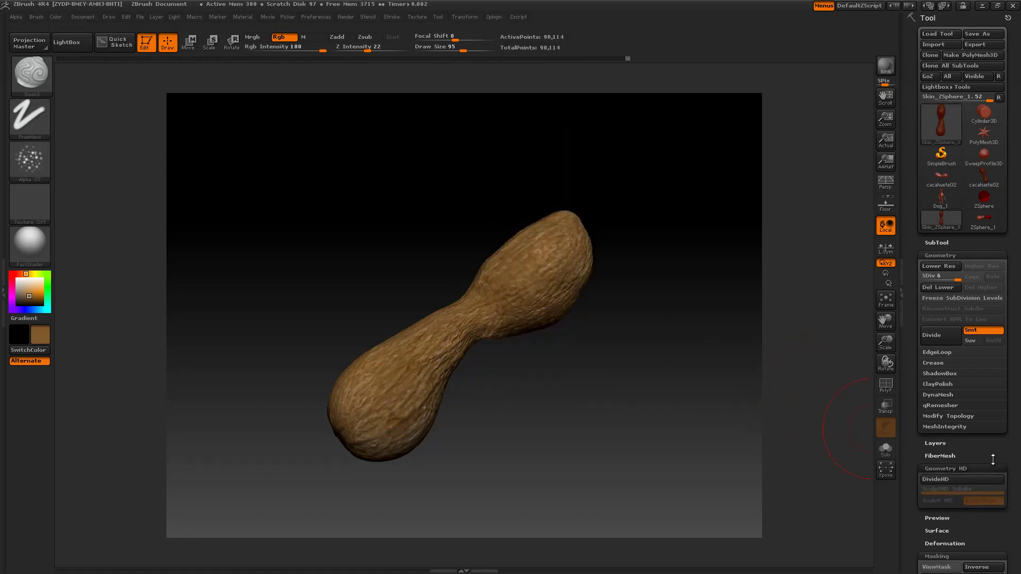